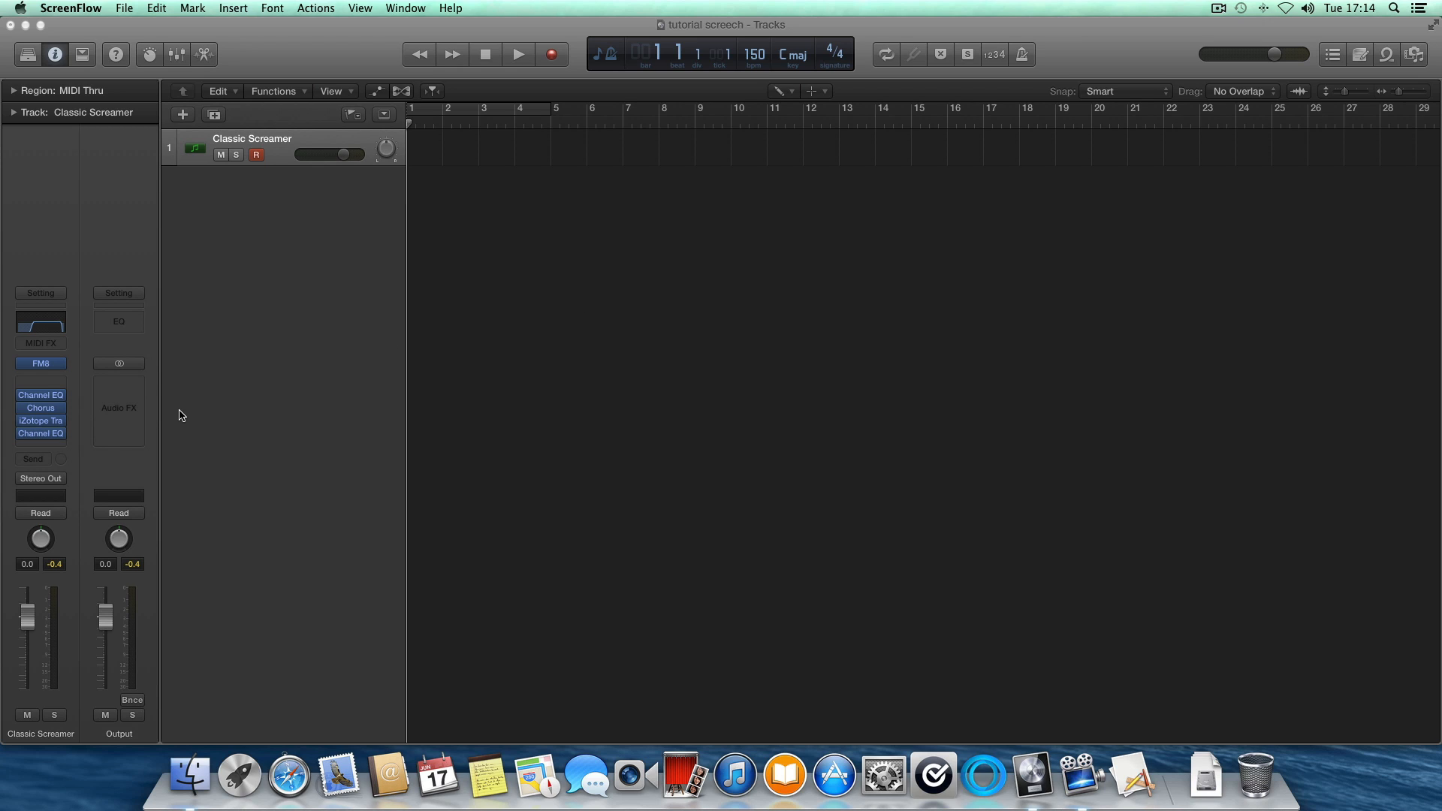
# Step: Open the FM8 instrument of the Classic Screamer track and move its window clear of the track headers
pyautogui.click(43, 364)
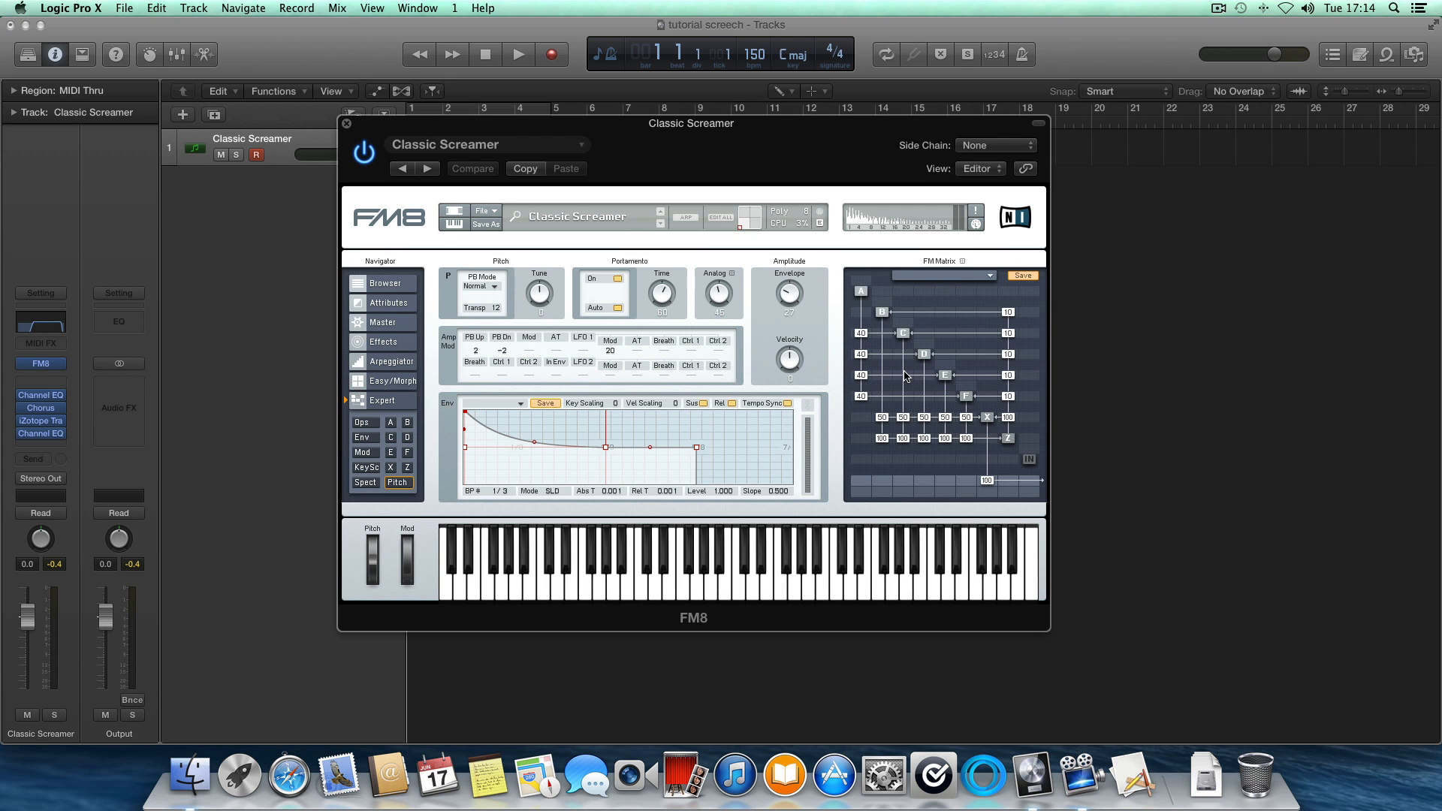
pyautogui.moveTo(863, 160); pyautogui.dragTo(945, 142)
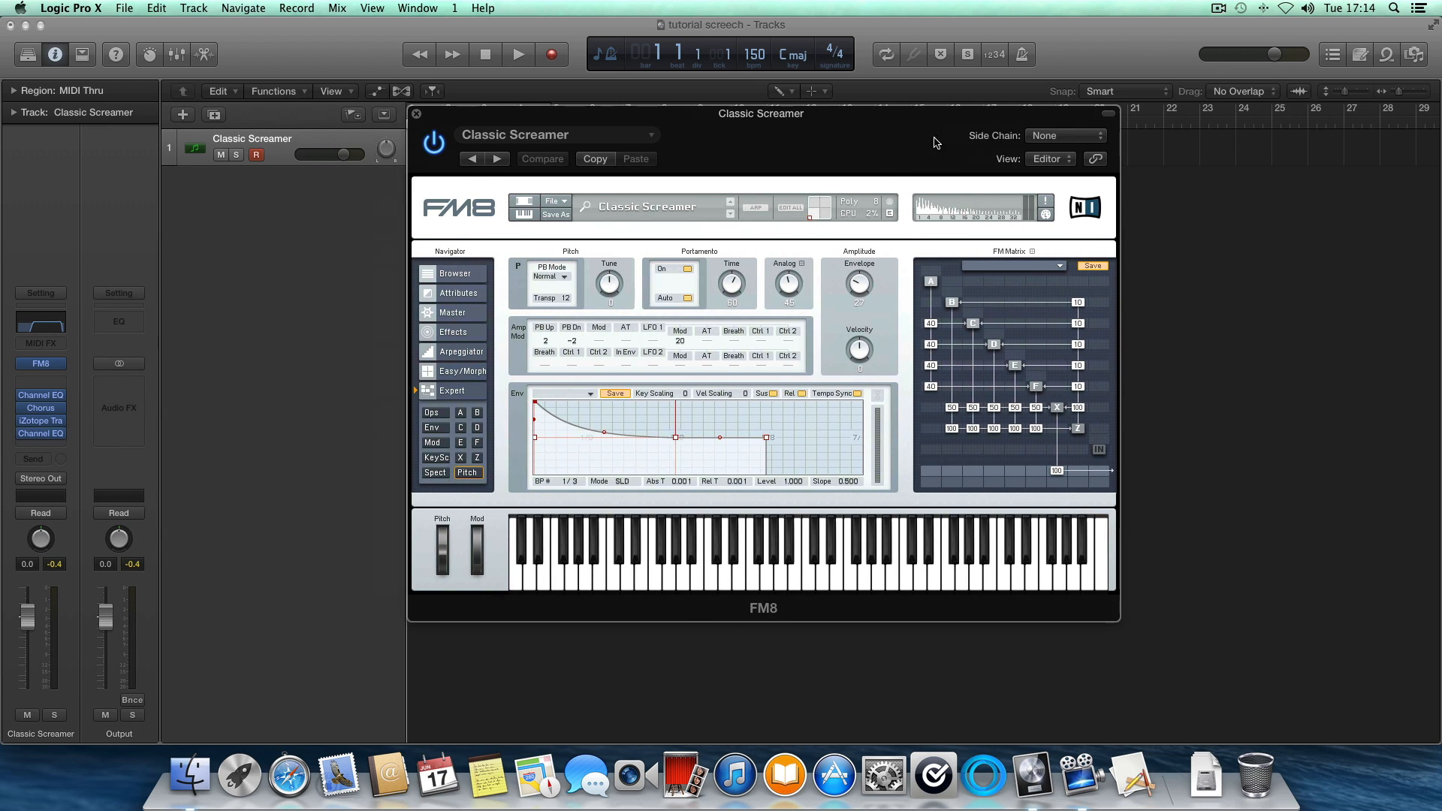
# Step: Add a second software instrument track, load a stereo Native Instruments FM8 on it and show its Expert operator overview
pyautogui.doubleClick(260, 215)
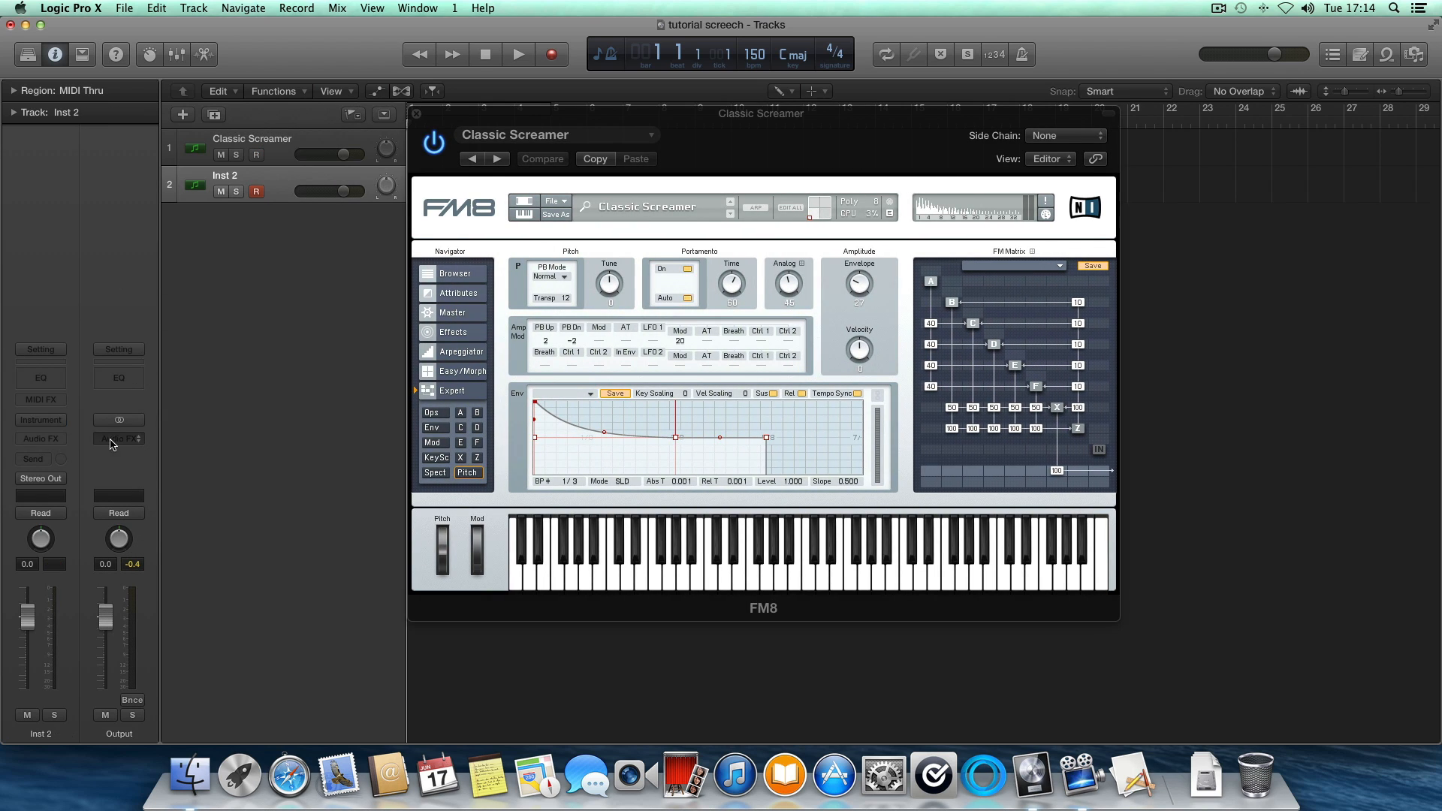
pyautogui.click(63, 428)
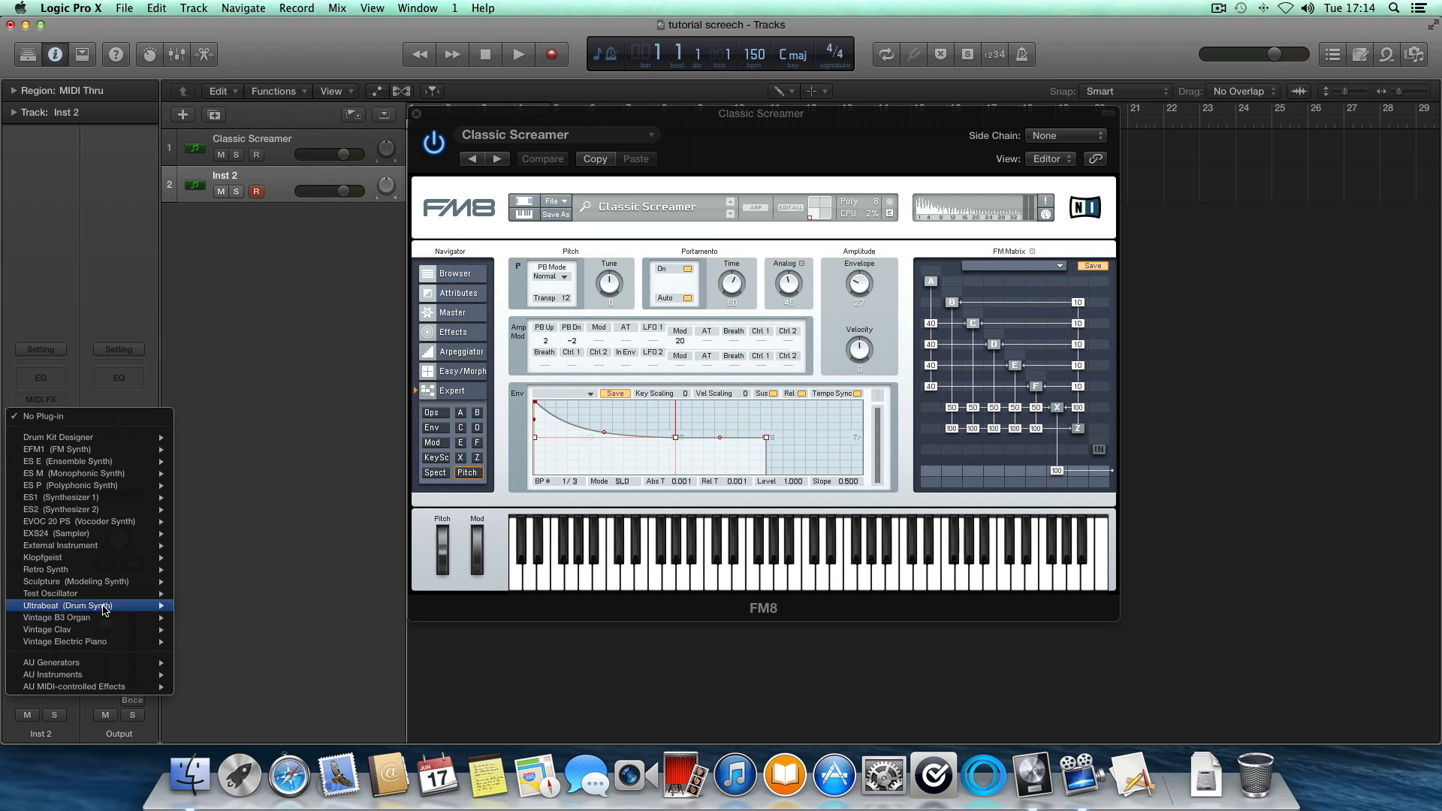
pyautogui.moveTo(140, 678)
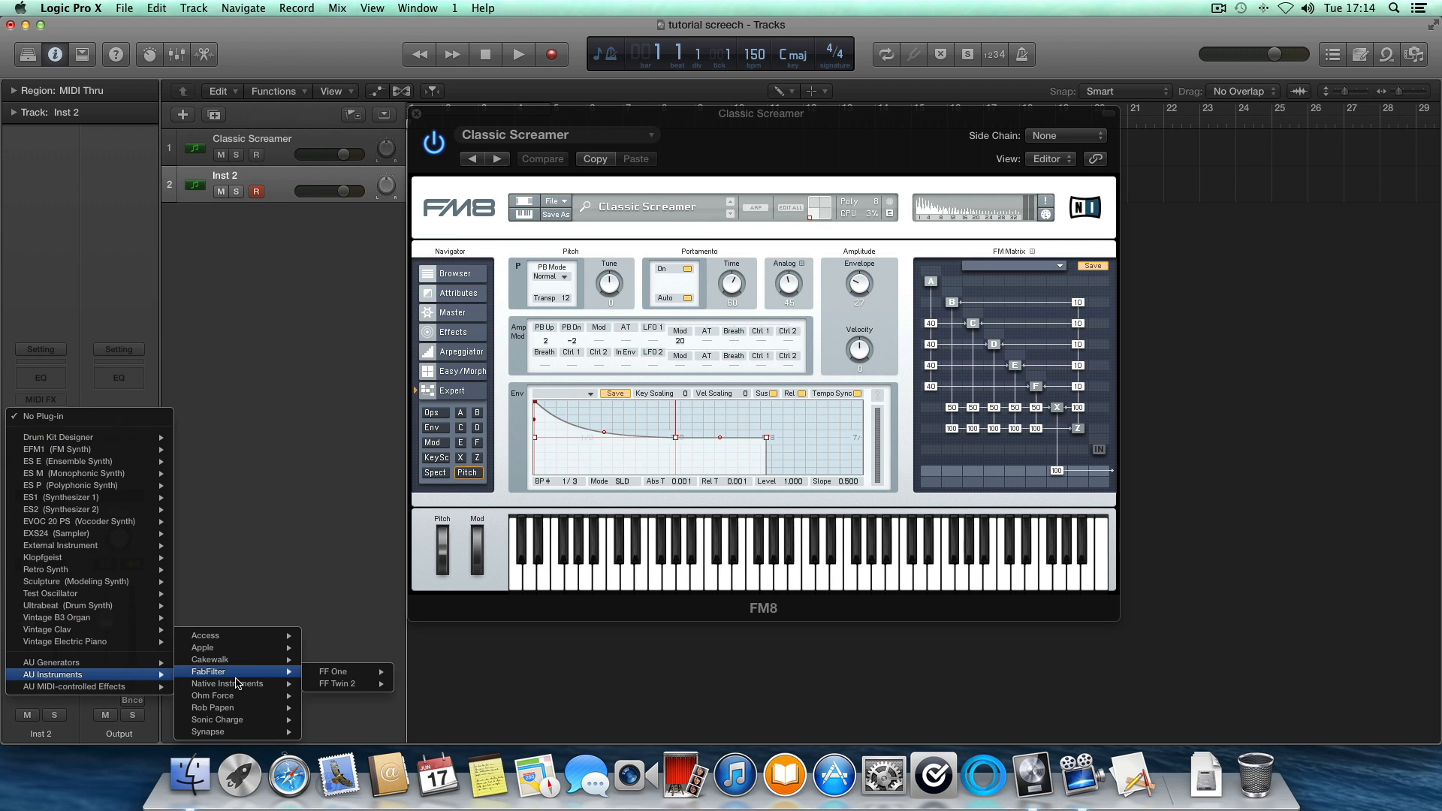
pyautogui.moveTo(255, 684)
pyautogui.moveTo(328, 671)
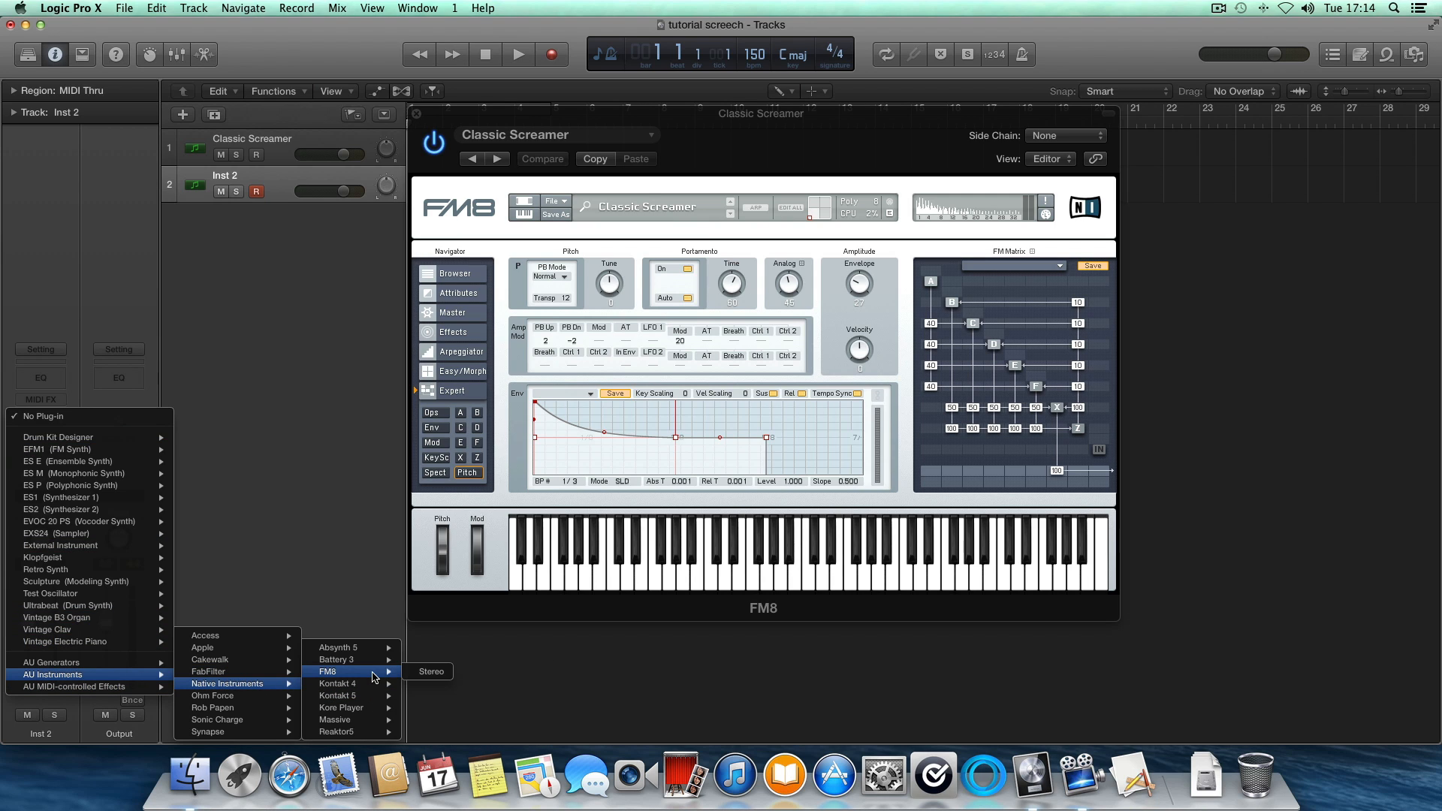
pyautogui.click(432, 671)
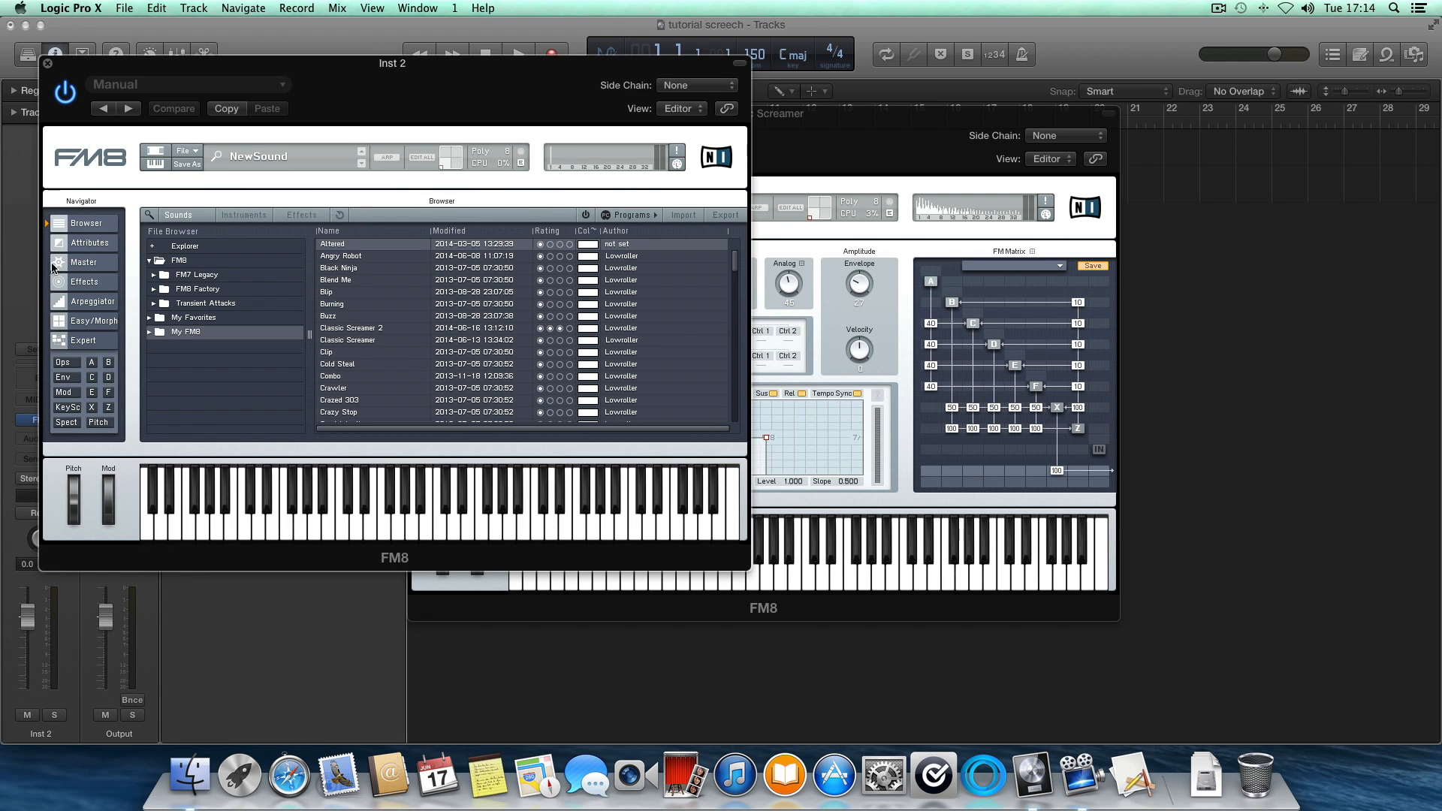
pyautogui.click(72, 366)
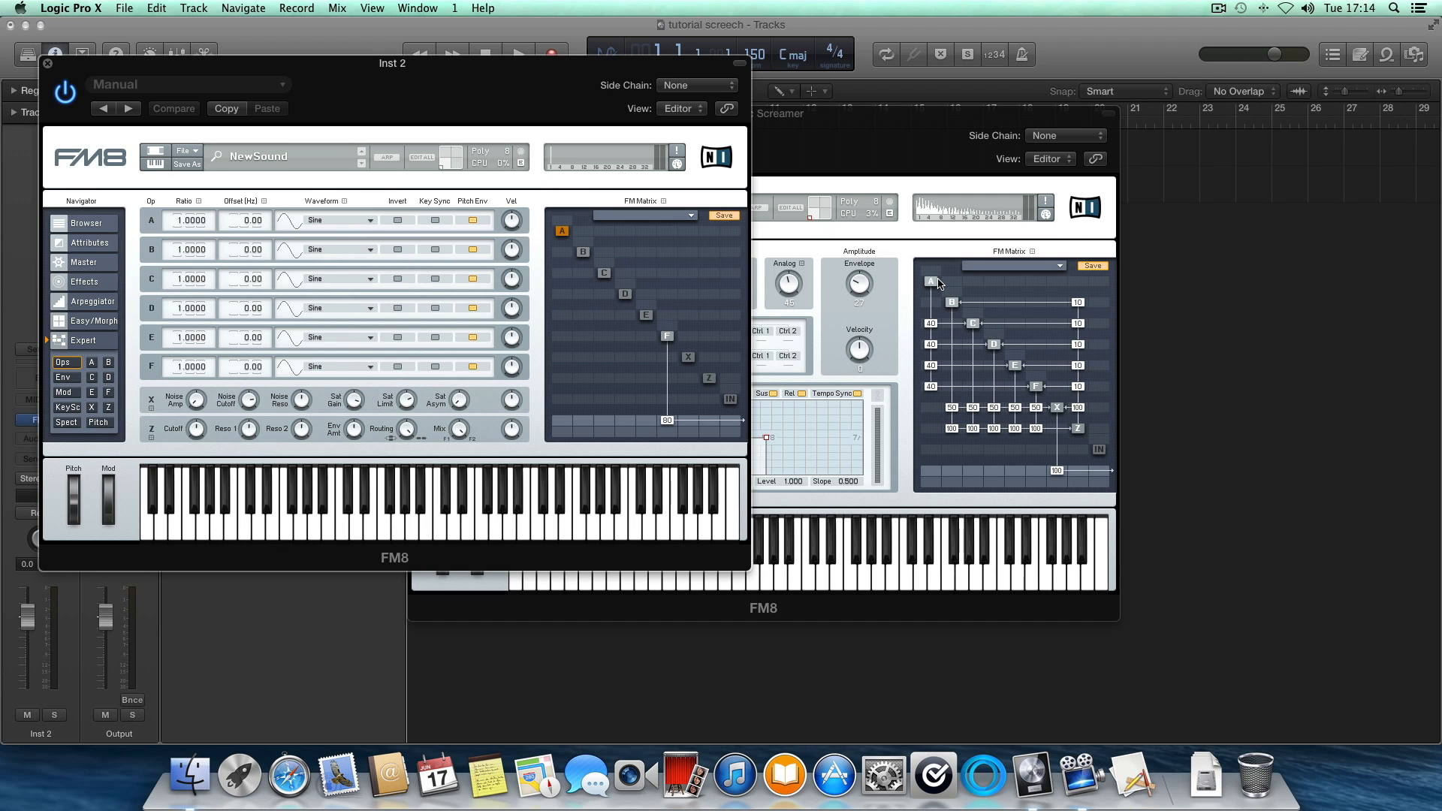
# Step: Place the Classic Screamer window beside the new patch and examine its operators A to F and X in the FM matrix
pyautogui.click(1036, 386)
pyautogui.click(1016, 366)
pyautogui.moveTo(961, 136); pyautogui.dragTo(1231, 141)
pyautogui.click(1264, 350)
pyautogui.click(1243, 328)
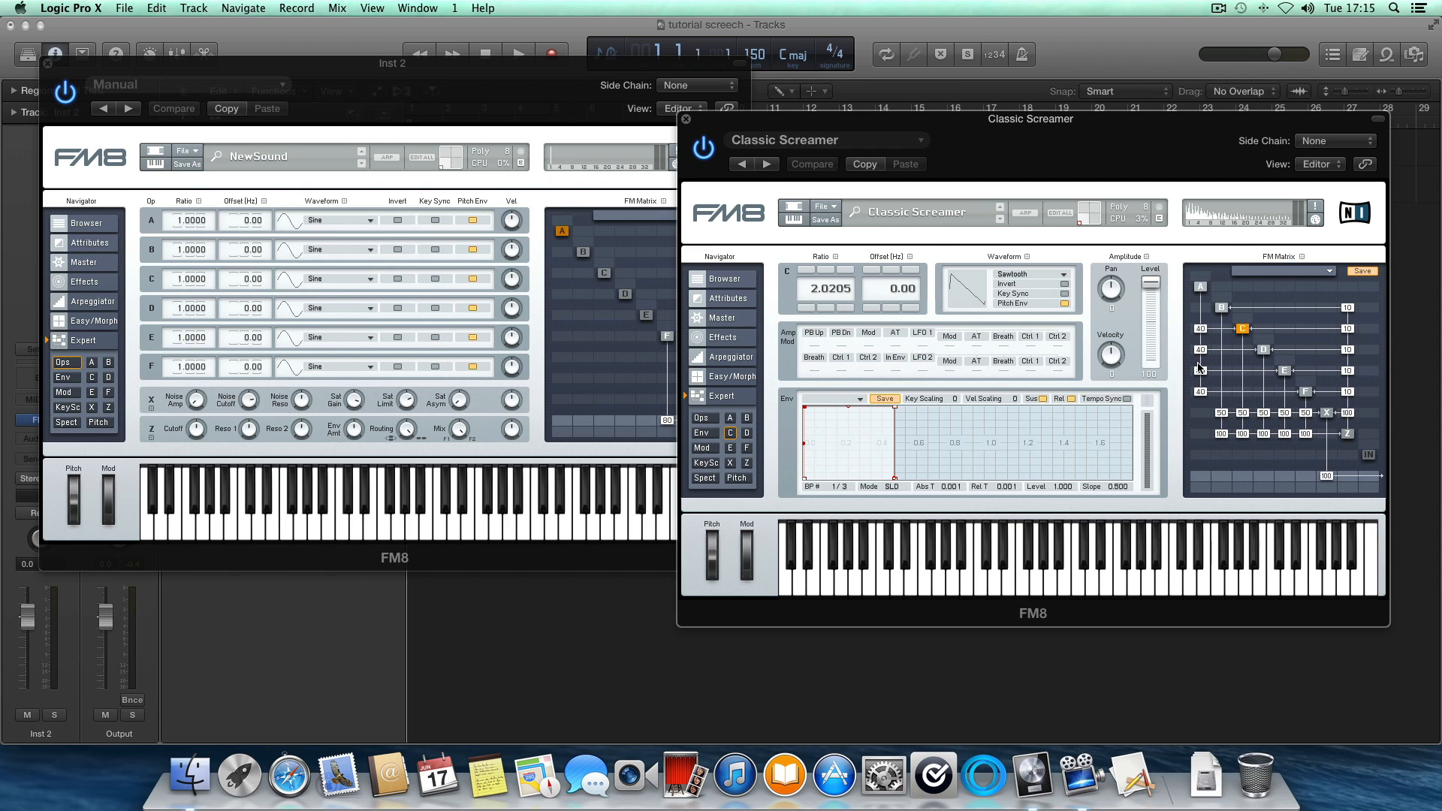
pyautogui.click(1304, 393)
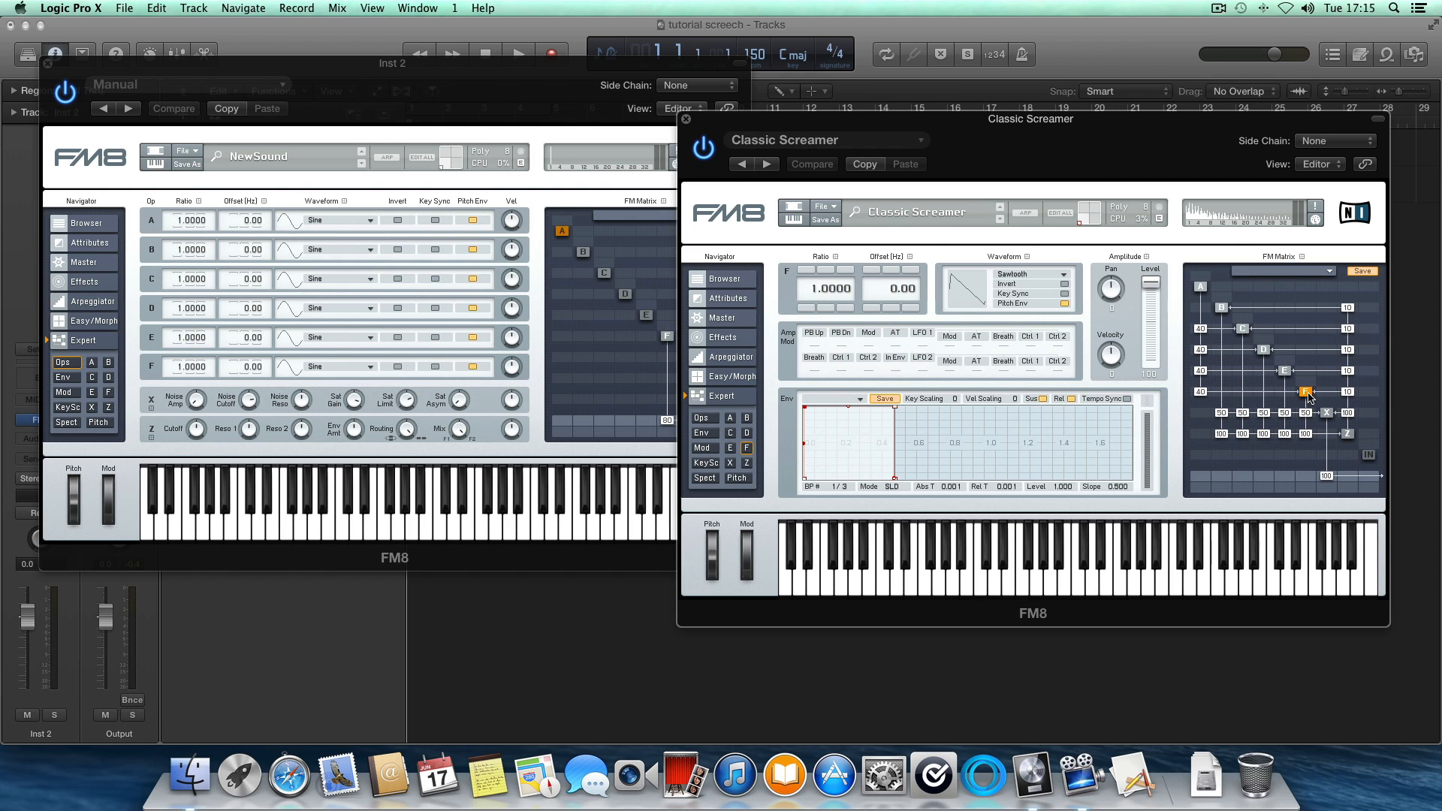
pyautogui.click(1264, 350)
pyautogui.click(1221, 308)
pyautogui.click(1325, 413)
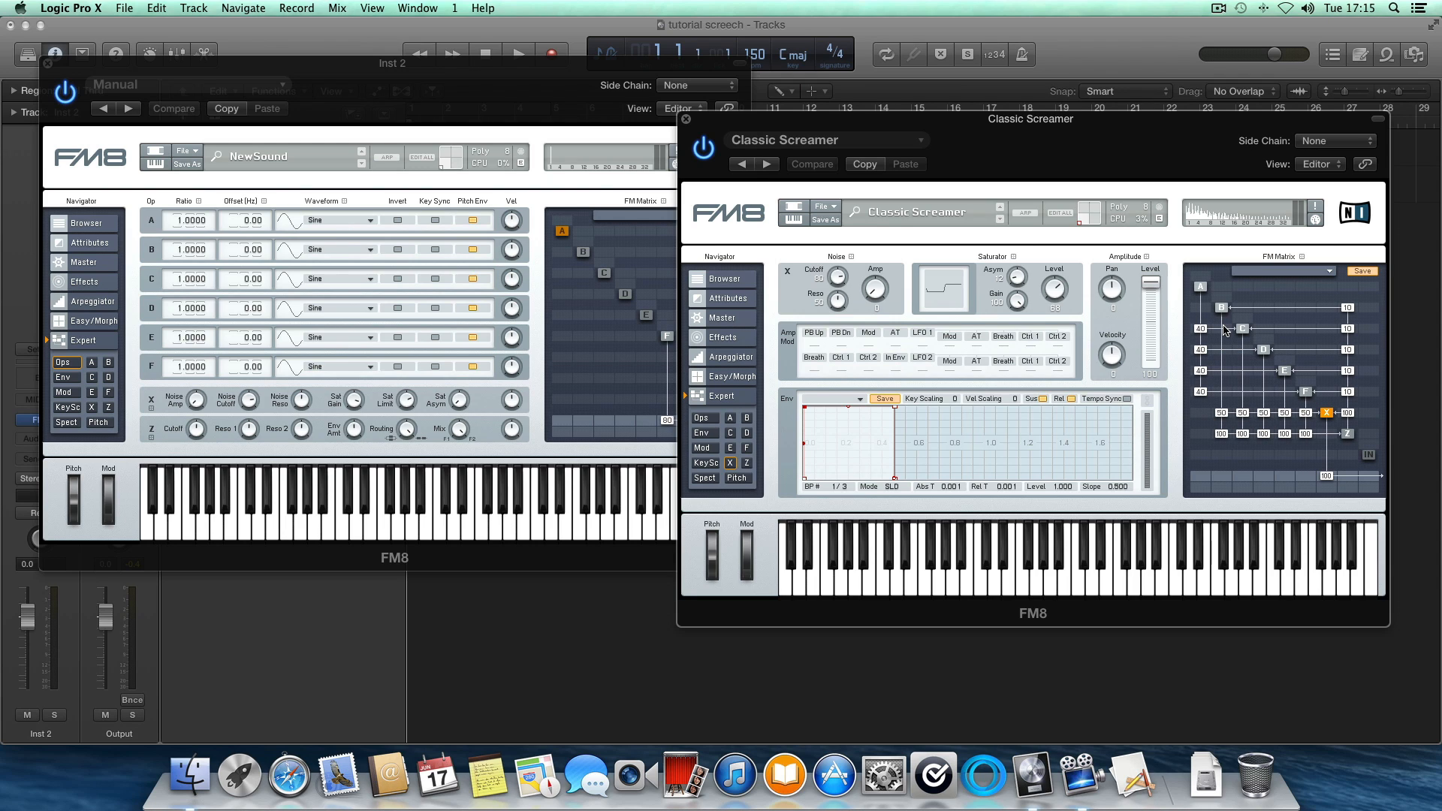
pyautogui.click(1199, 286)
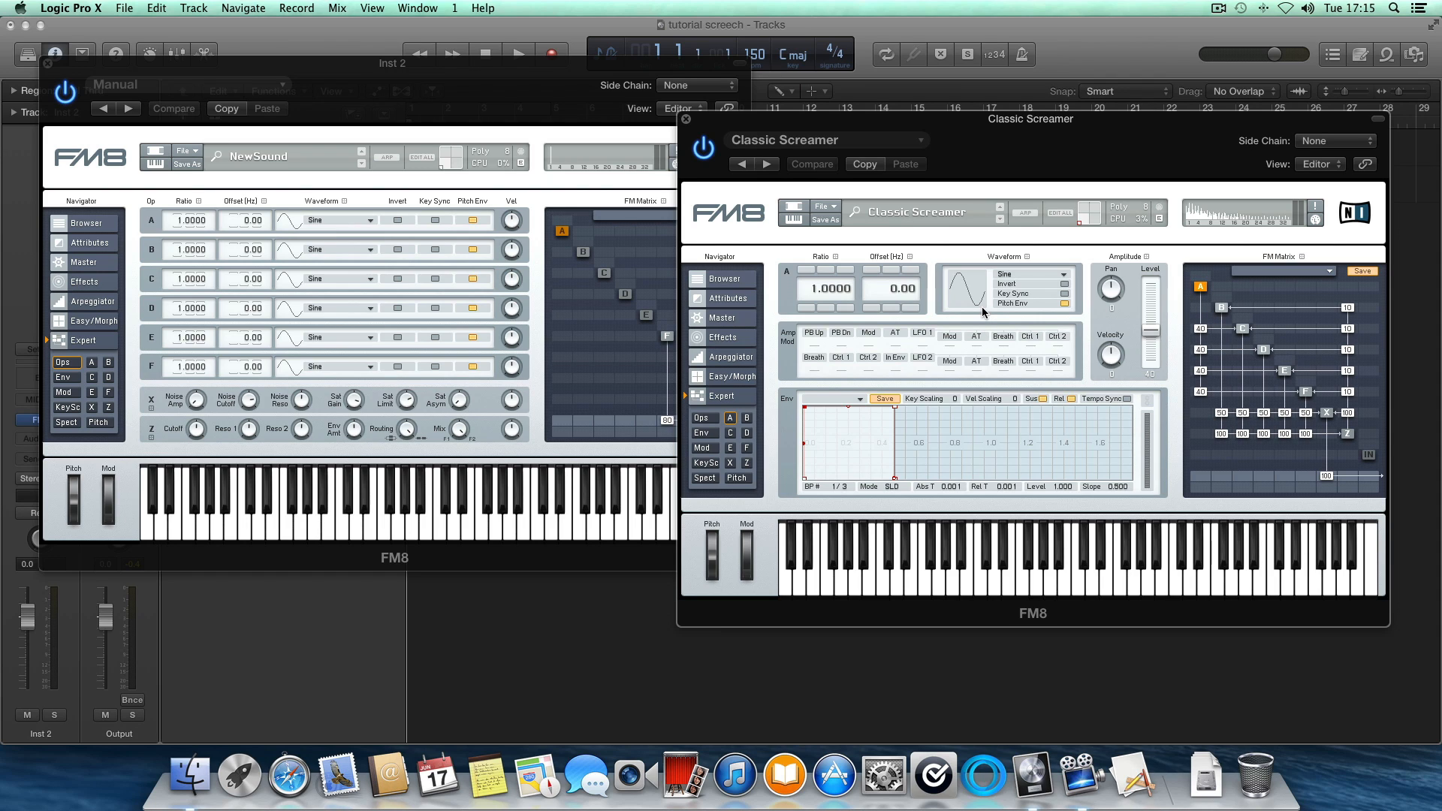
# Step: Set operator F's waveform to Sawtooth in the new FM8 patch
pyautogui.click(474, 128)
pyautogui.click(668, 336)
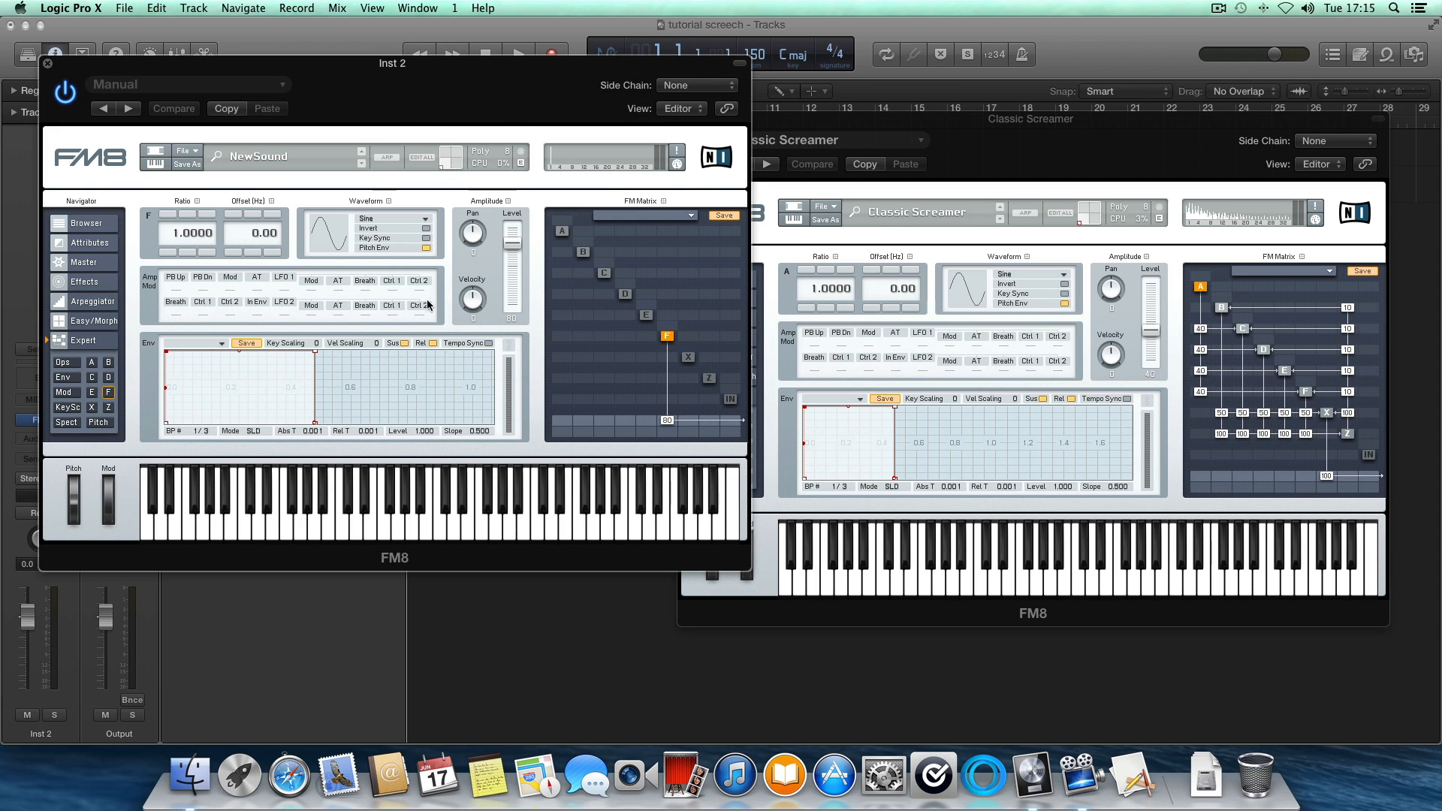
pyautogui.moveTo(311, 234); pyautogui.dragTo(313, 205)
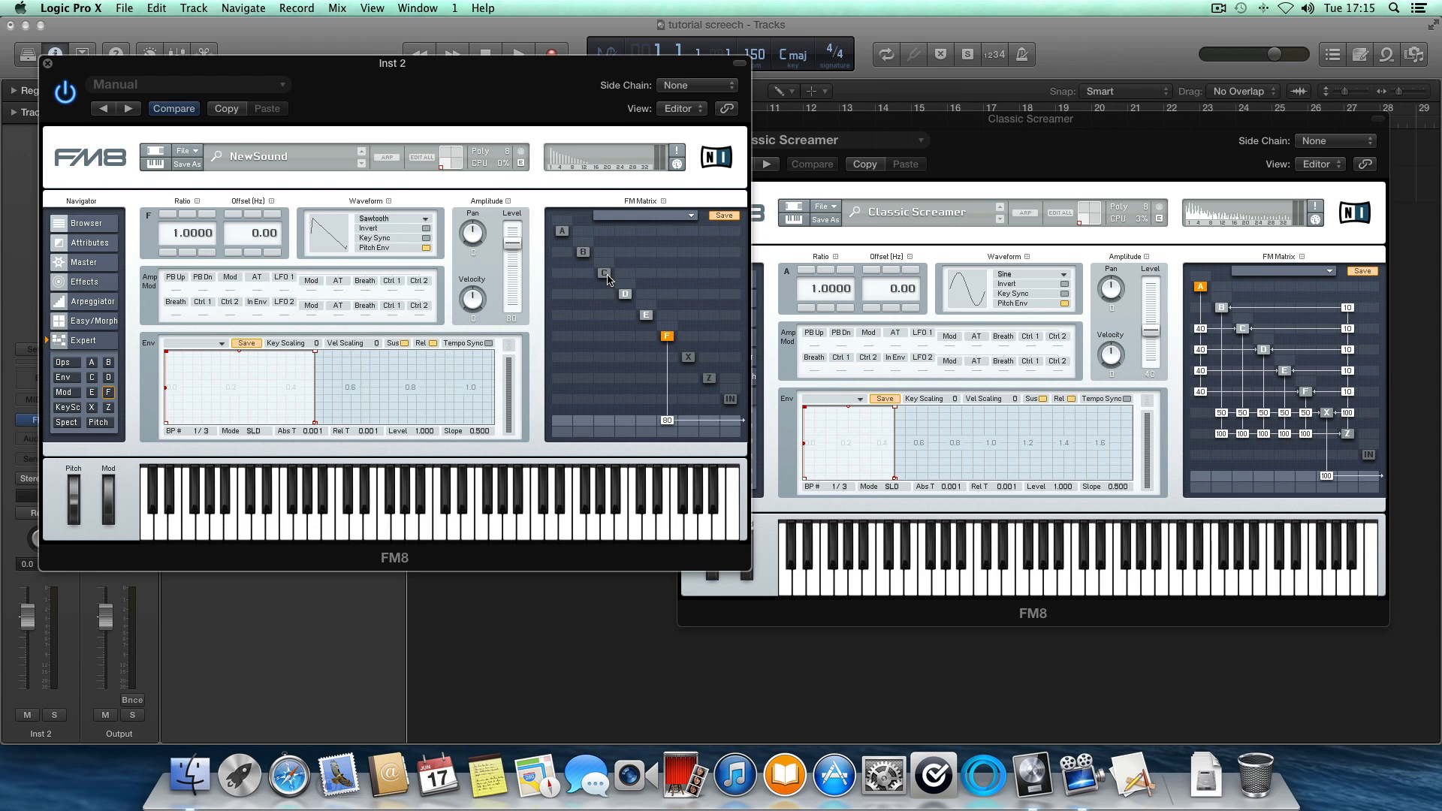
# Step: Activate the needed operators in the new patch's FM matrix and route B, C, D, E and F into X at 50 each
pyautogui.click(582, 253)
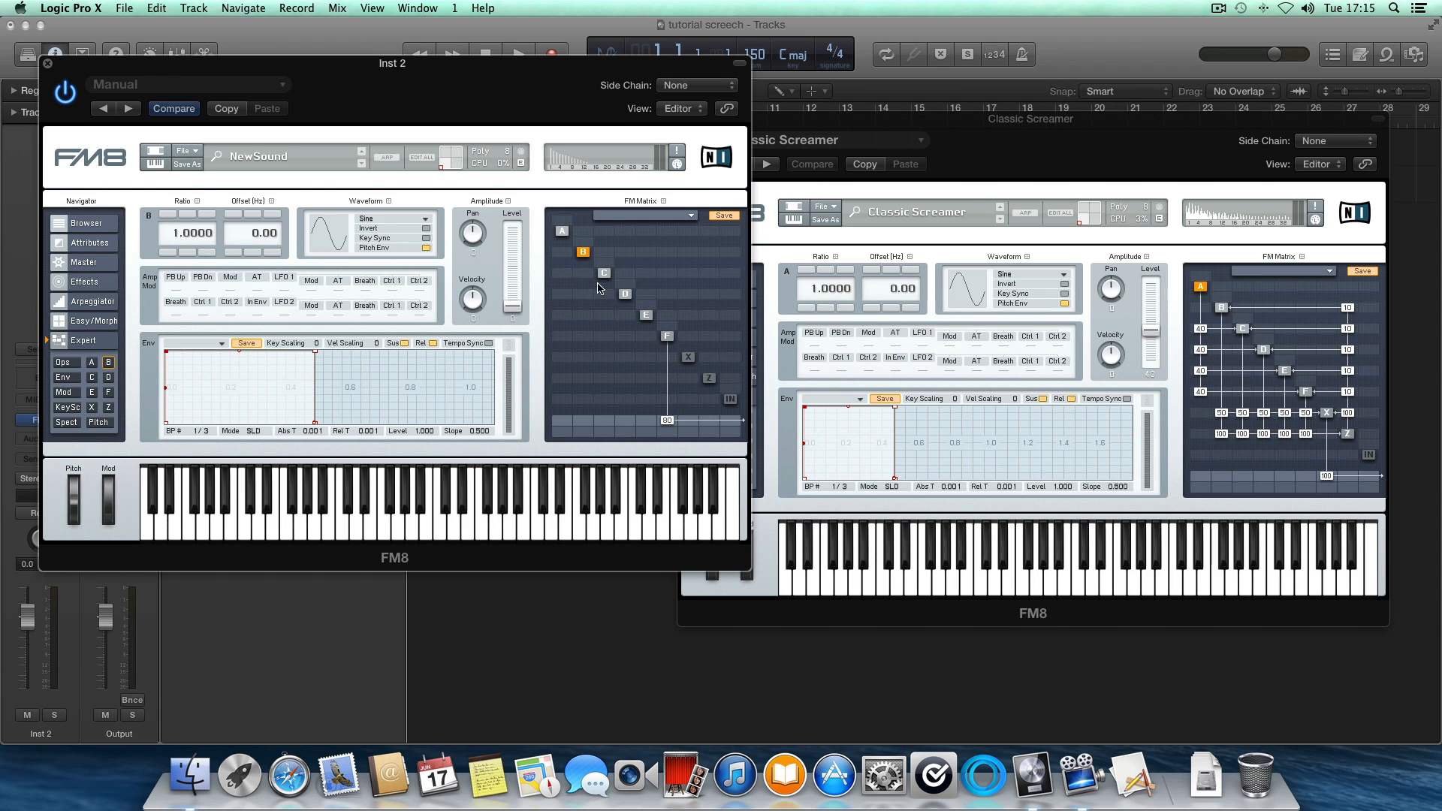
pyautogui.click(709, 378)
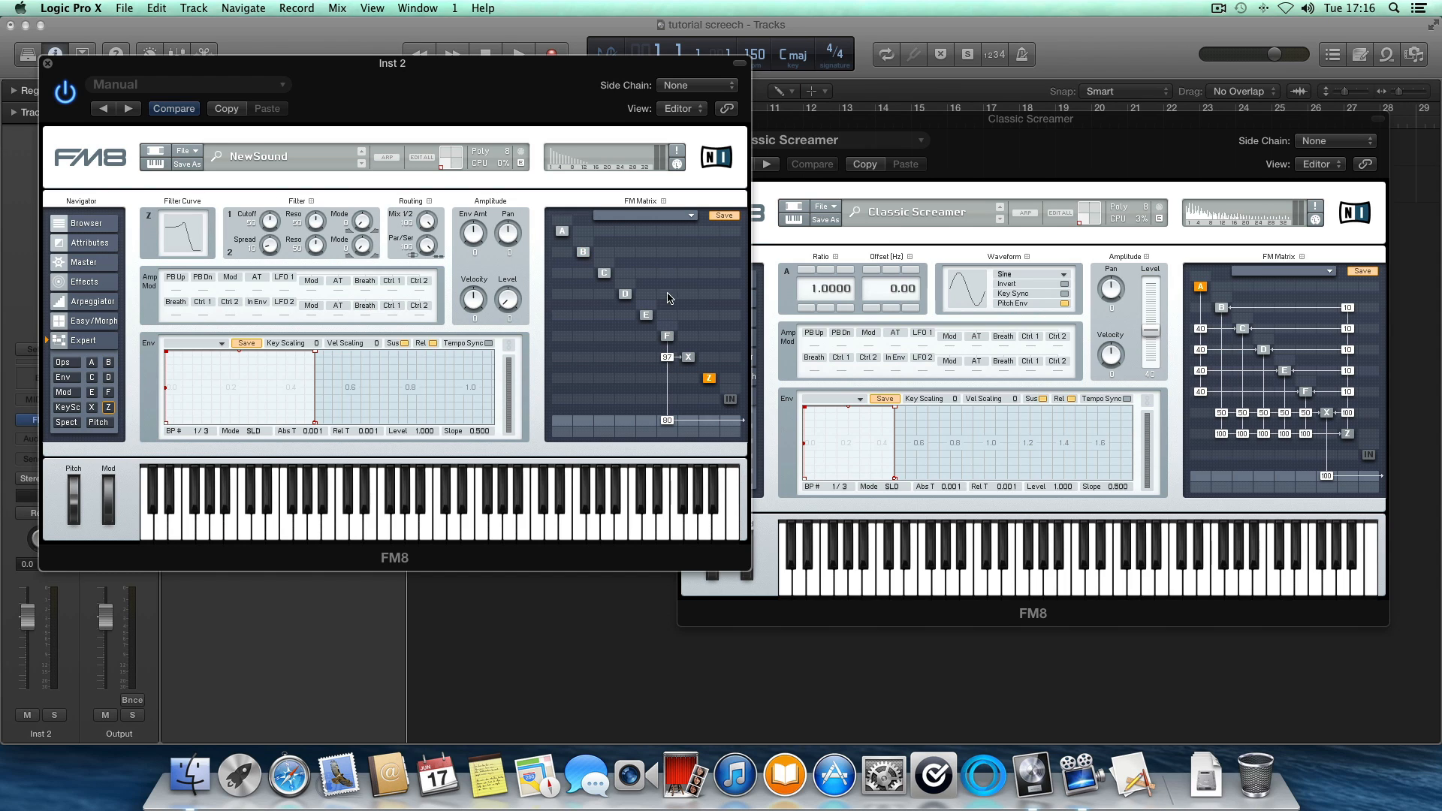
pyautogui.moveTo(667, 364); pyautogui.dragTo(585, 324)
pyautogui.moveTo(583, 357); pyautogui.dragTo(553, 326)
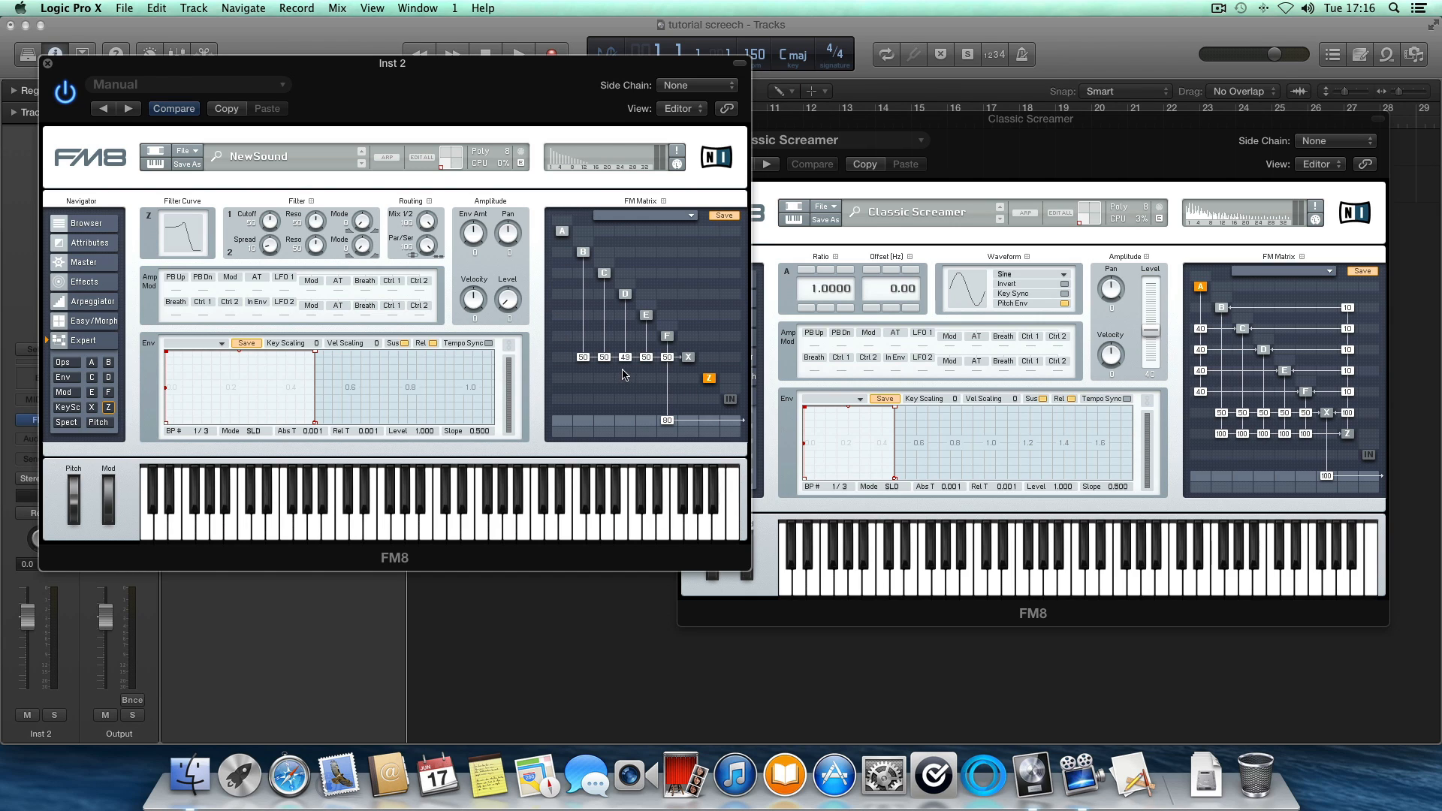
pyautogui.moveTo(624, 361); pyautogui.dragTo(624, 360)
# Step: Route operators B, C, D, E and F into Z at 100 each in the FM matrix
pyautogui.moveTo(666, 378); pyautogui.dragTo(649, 285)
pyautogui.moveTo(643, 376); pyautogui.dragTo(625, 281)
pyautogui.moveTo(623, 378); pyautogui.dragTo(622, 238)
pyautogui.moveTo(604, 377); pyautogui.dragTo(593, 220)
pyautogui.moveTo(583, 378); pyautogui.dragTo(576, 231)
# Step: Remove operator F's direct output and send X to the output at 100
pyautogui.rightClick(670, 420)
pyautogui.moveTo(689, 421); pyautogui.dragTo(685, 297)
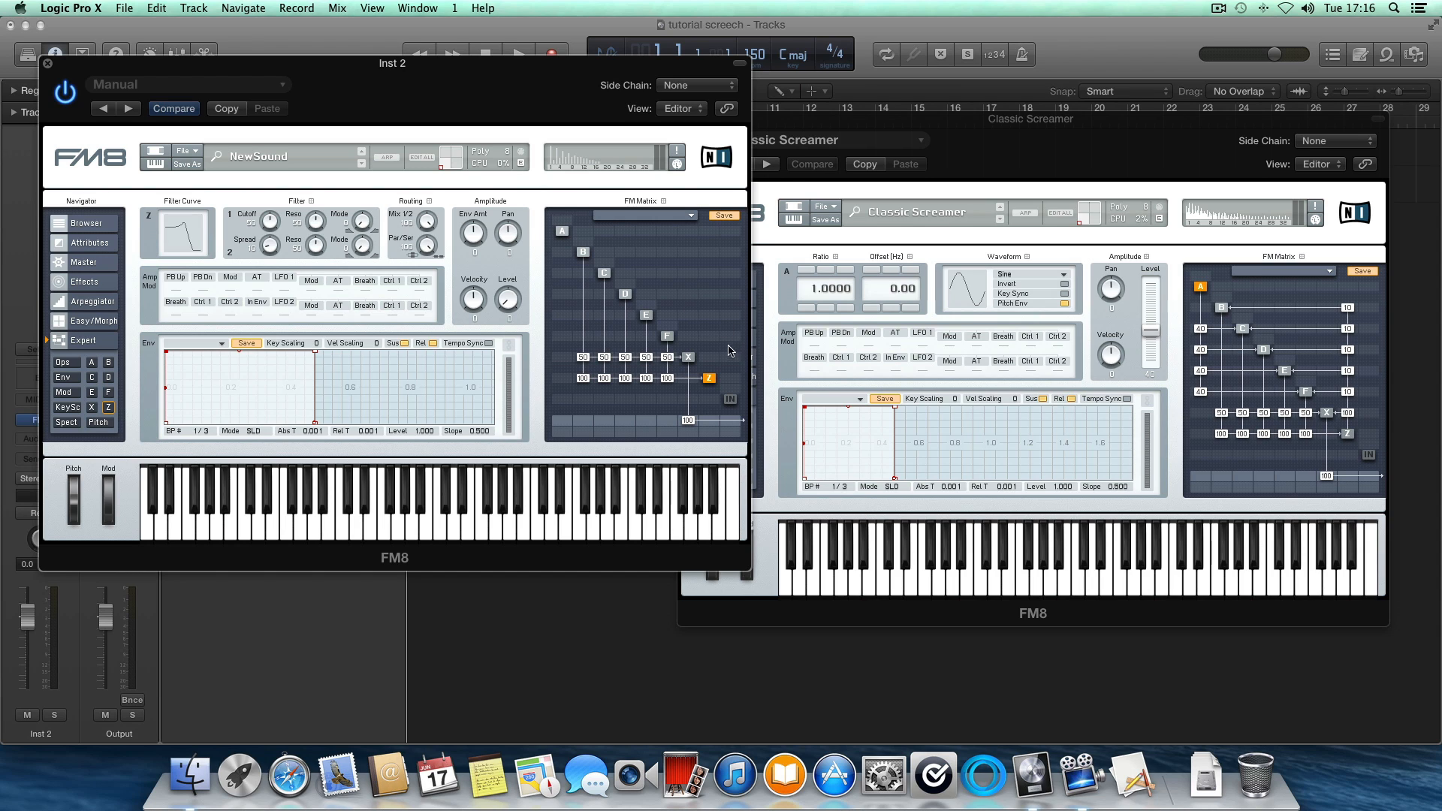
# Step: Feed Z back into X at 100 and into operators B to F at 10 each
pyautogui.moveTo(709, 357); pyautogui.dragTo(709, 257)
pyautogui.moveTo(709, 338); pyautogui.dragTo(722, 340)
pyautogui.moveTo(710, 315)
pyautogui.mouseDown()
pyautogui.moveTo(726, 318)
pyautogui.moveTo(720, 297)
pyautogui.mouseUp()
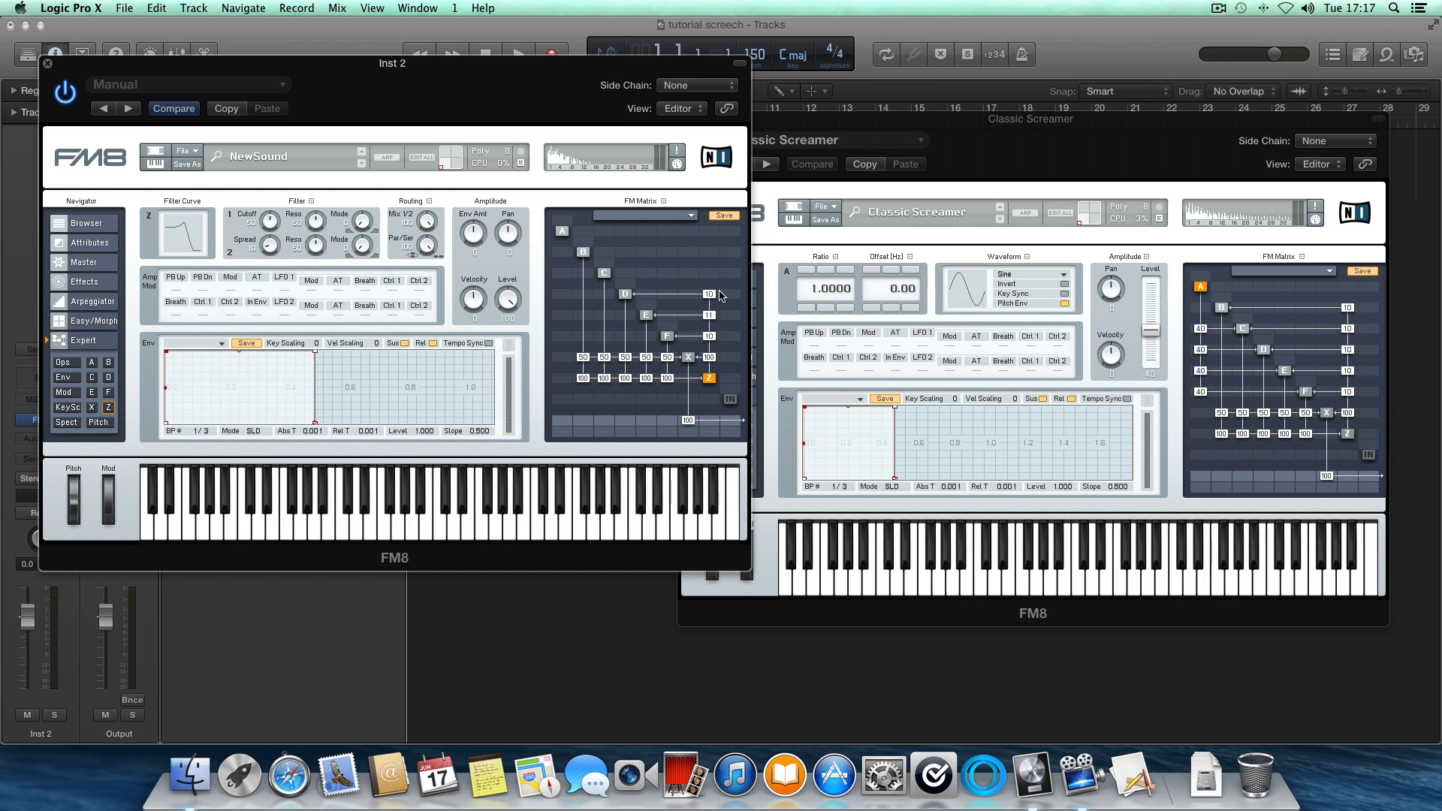
pyautogui.moveTo(710, 273); pyautogui.dragTo(719, 276)
pyautogui.moveTo(710, 253); pyautogui.dragTo(719, 251)
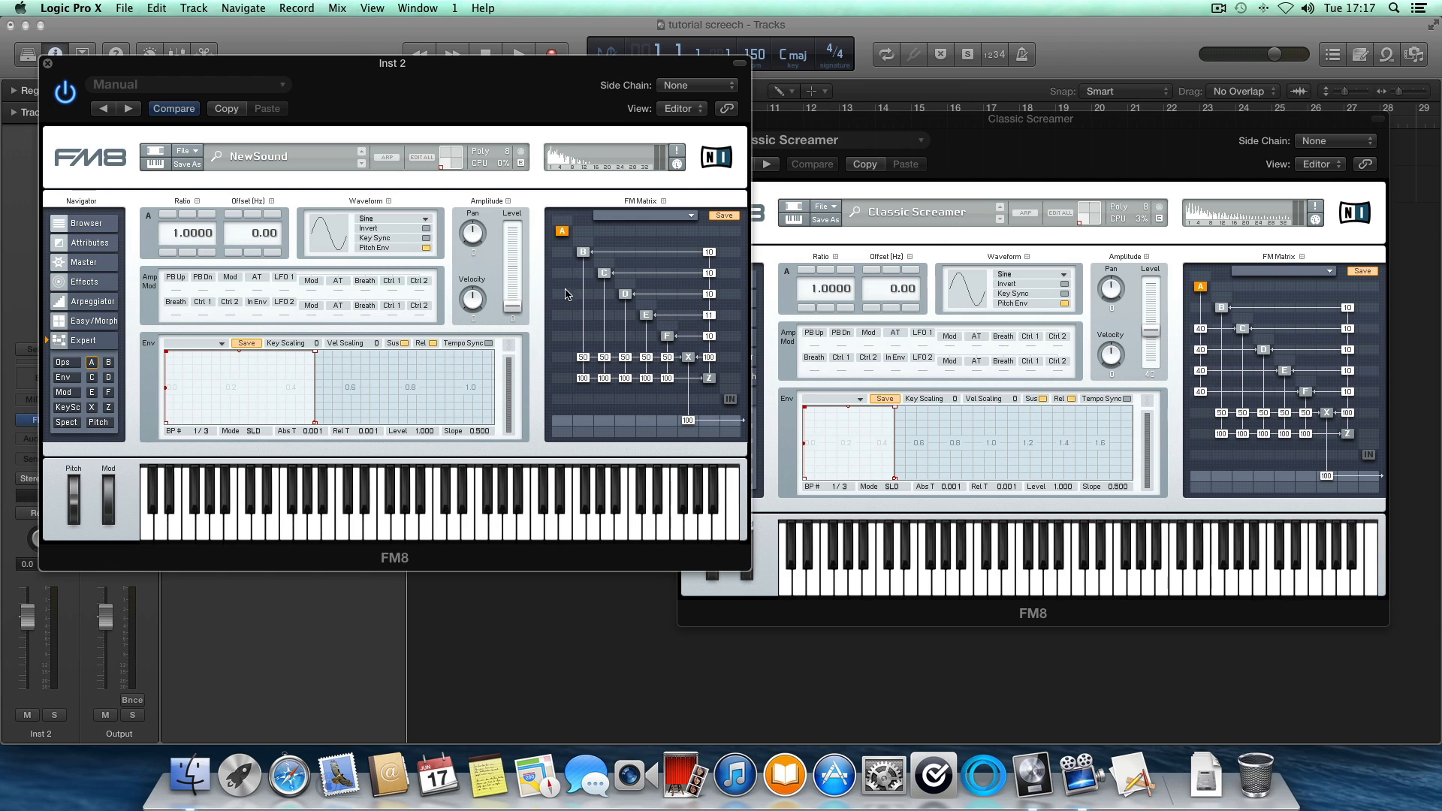
# Step: Route operator A into operators B to F at about 40 each in the FM matrix
pyautogui.moveTo(564, 274); pyautogui.dragTo(543, 214)
pyautogui.moveTo(554, 294); pyautogui.dragTo(546, 263)
pyautogui.moveTo(554, 315)
pyautogui.mouseDown()
pyautogui.moveTo(546, 292)
pyautogui.moveTo(559, 335)
pyautogui.moveTo(557, 308)
pyautogui.mouseUp()
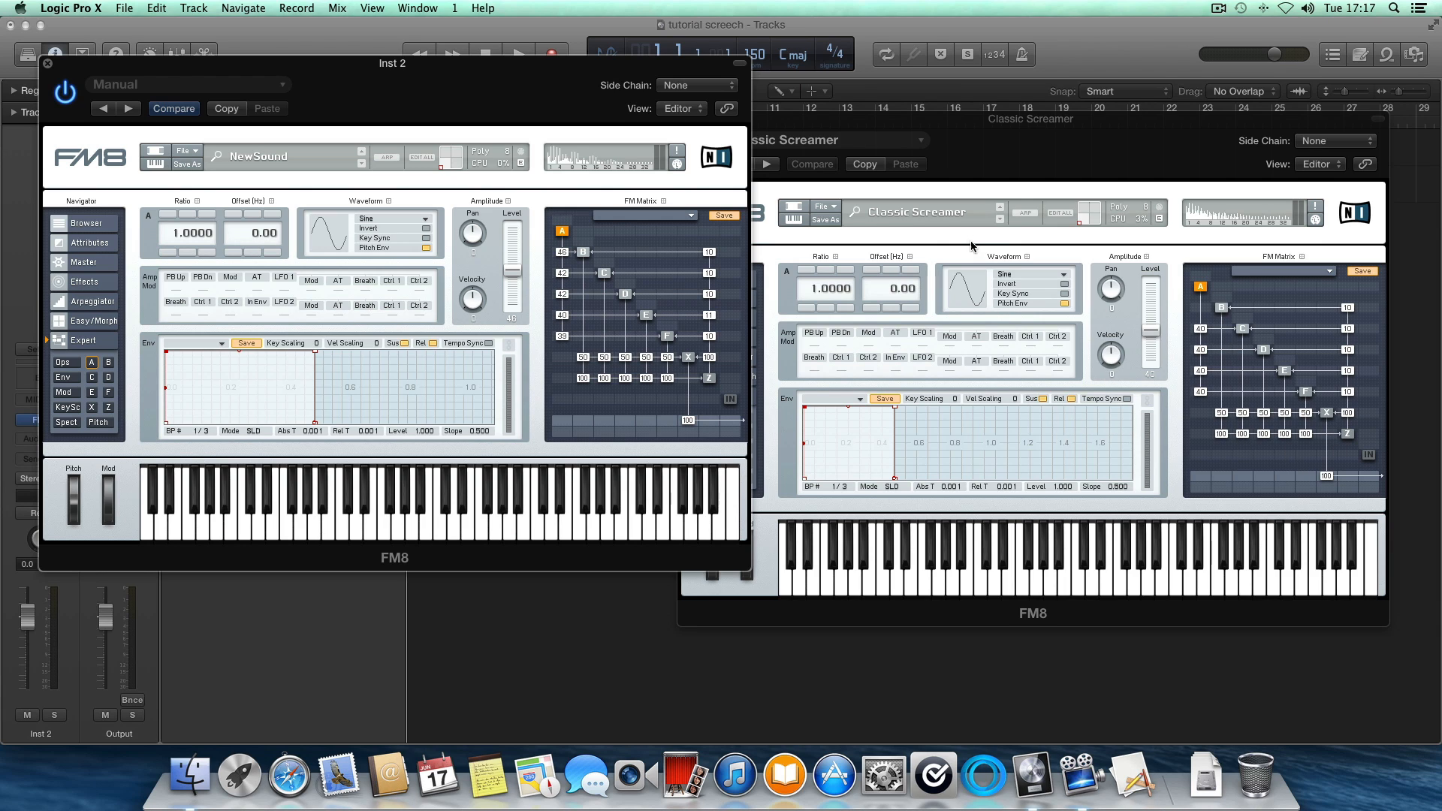
# Step: Check the Classic Screamer's pitch settings and apply the P Falling preset to the new patch's pitch envelope
pyautogui.click(1043, 177)
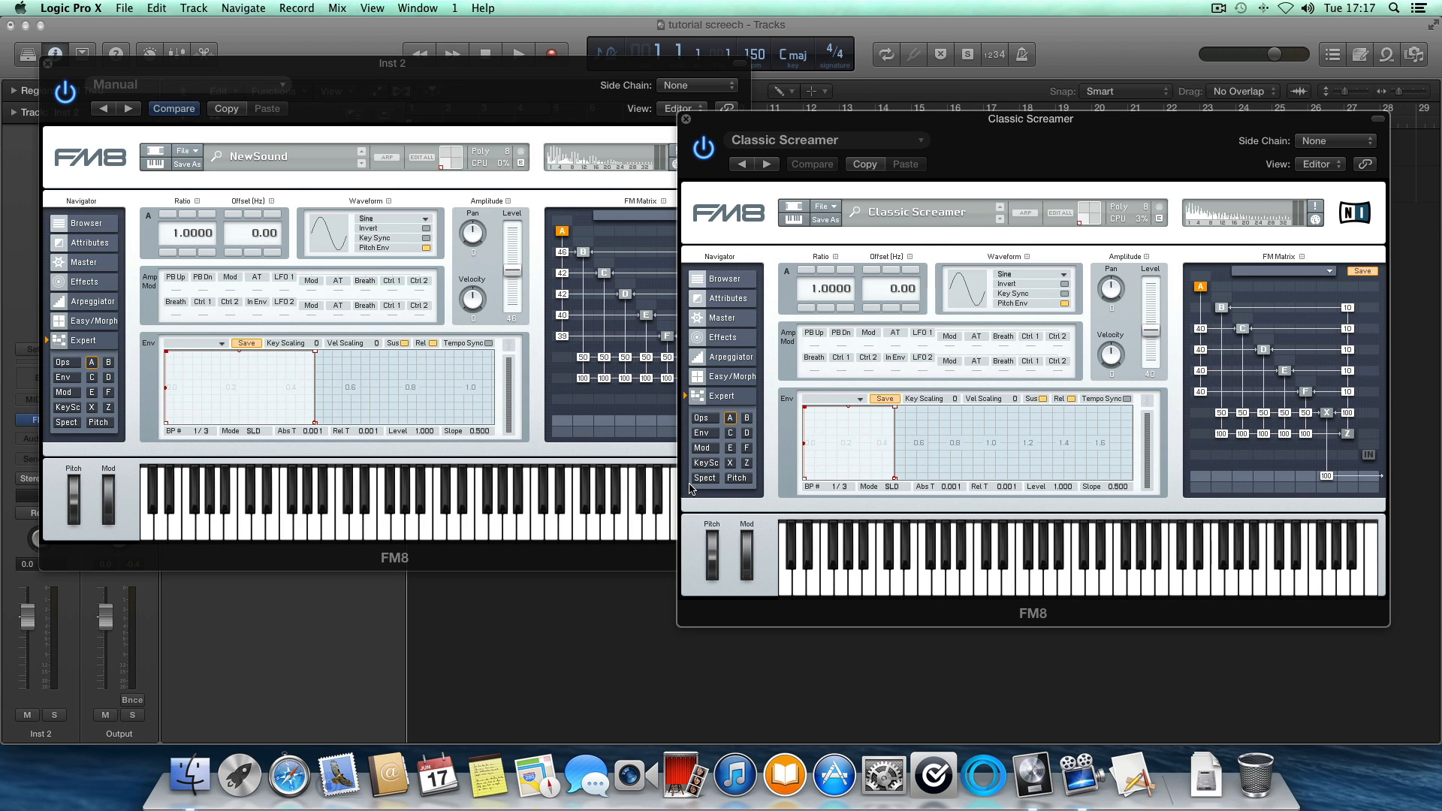
pyautogui.click(736, 479)
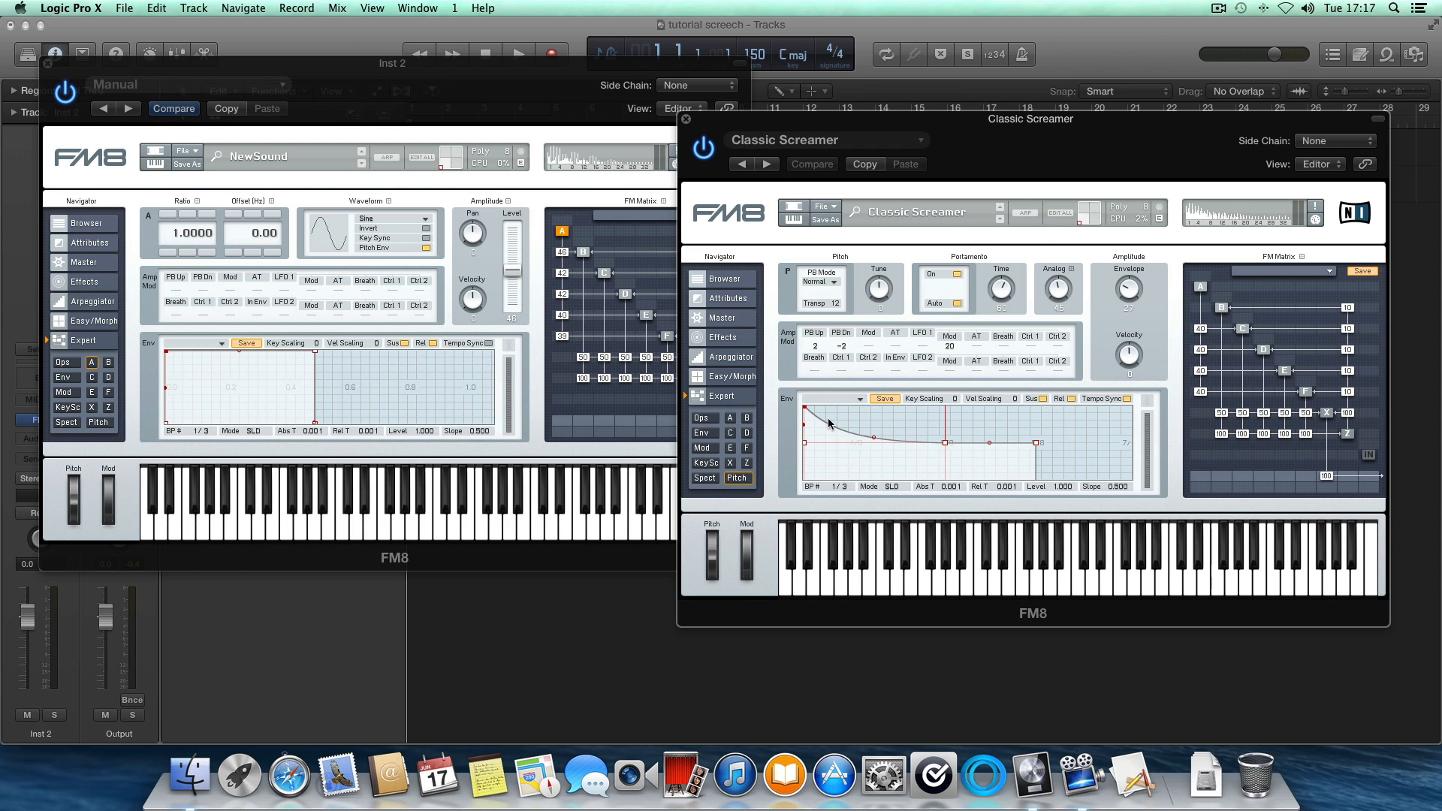
pyautogui.click(99, 422)
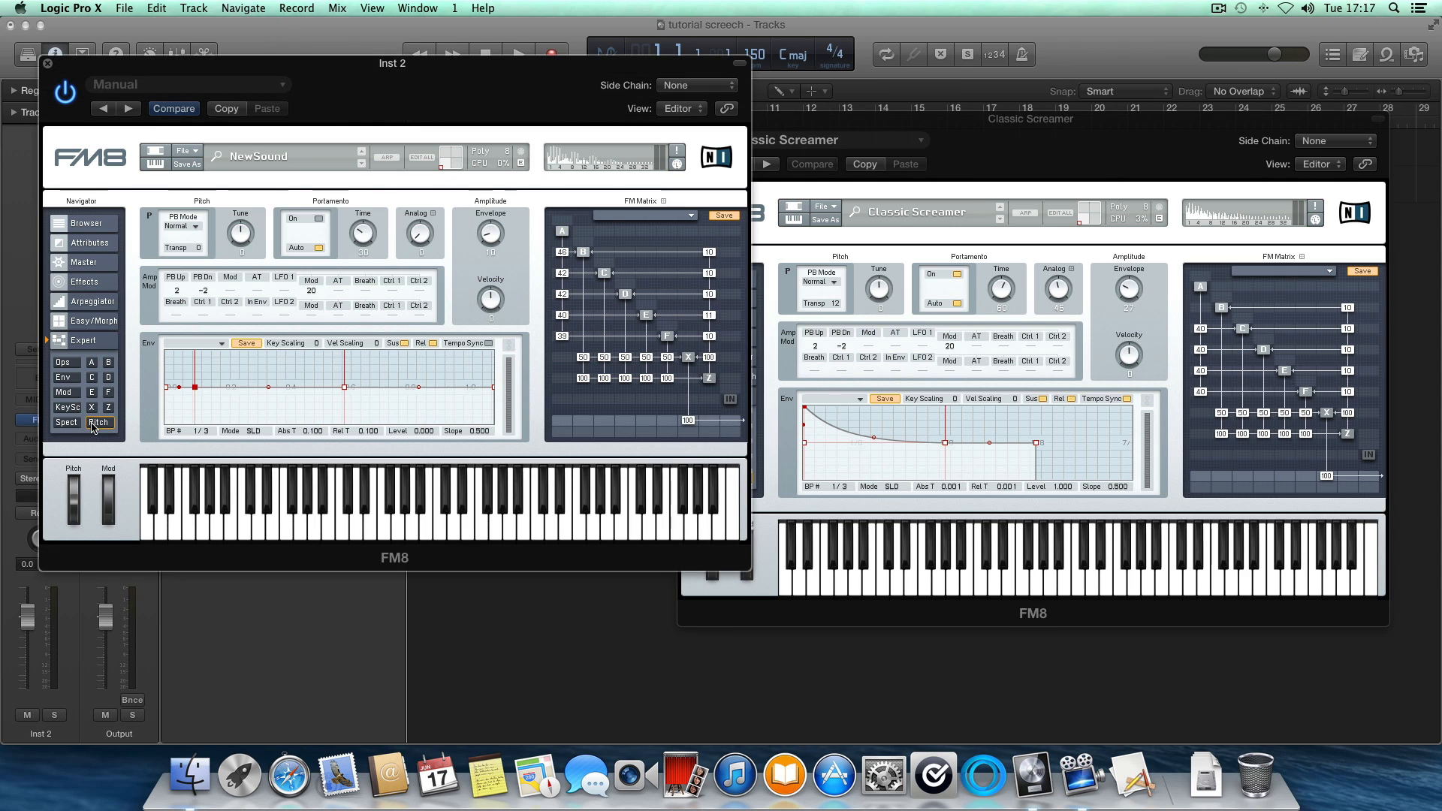
pyautogui.click(223, 344)
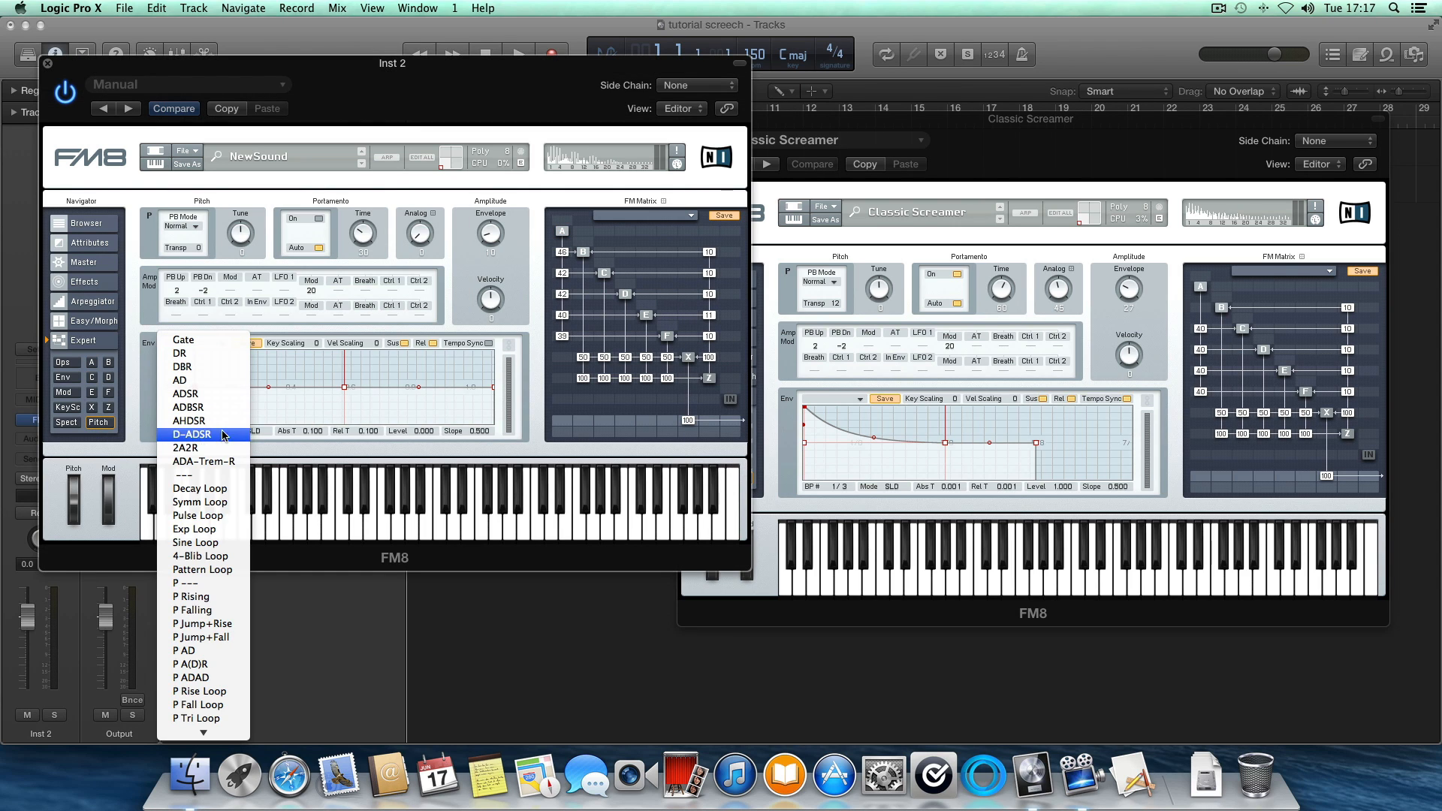
pyautogui.click(239, 609)
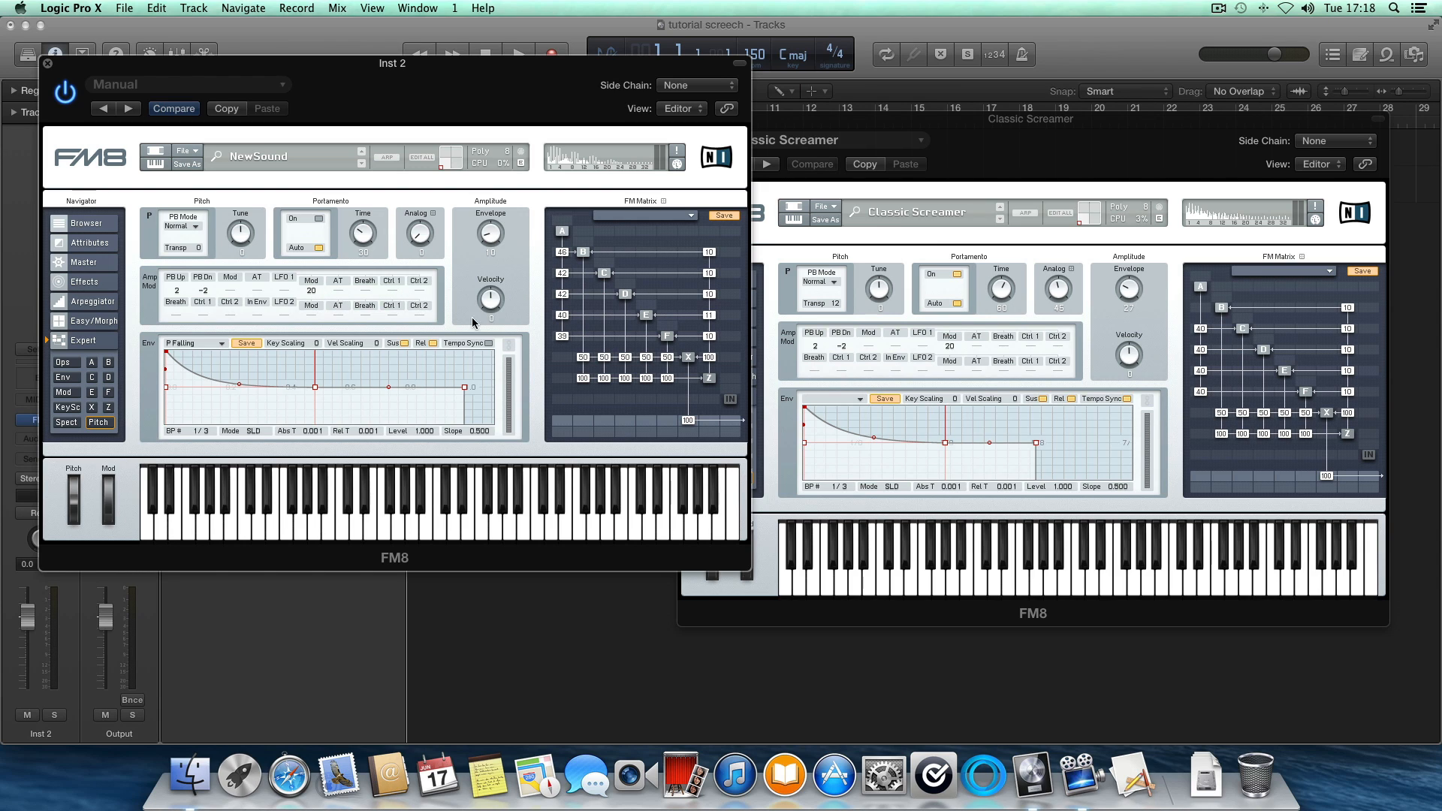
# Step: Enable tempo sync for the new patch's pitch envelope and raise the Analog and Envelope amounts
pyautogui.click(489, 343)
pyautogui.moveTo(419, 231); pyautogui.dragTo(425, 188)
pyautogui.moveTo(491, 233); pyautogui.dragTo(489, 228)
# Step: Show the Master settings of both FM8 patches and set the new patch's unison voices to 8
pyautogui.click(1004, 161)
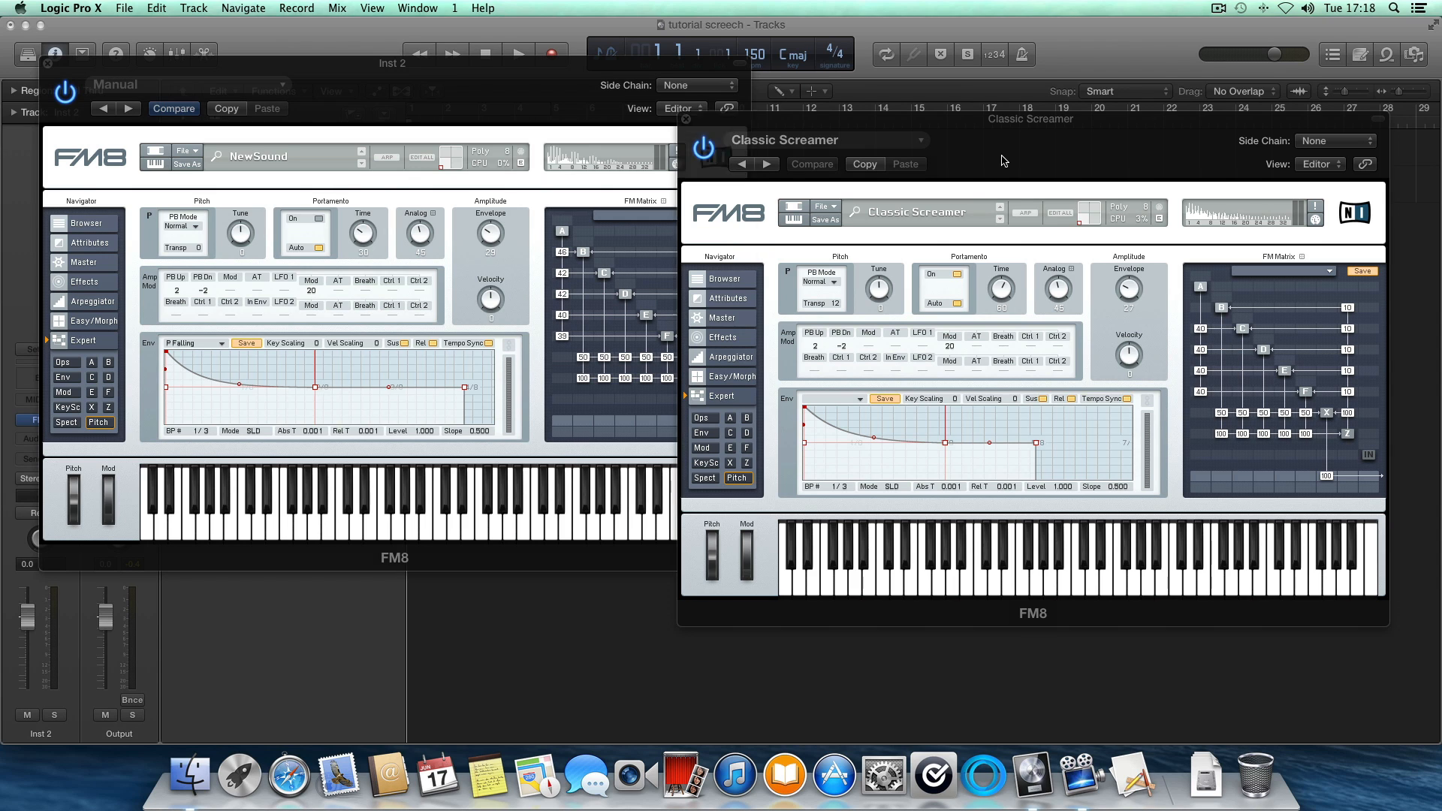
pyautogui.click(92, 264)
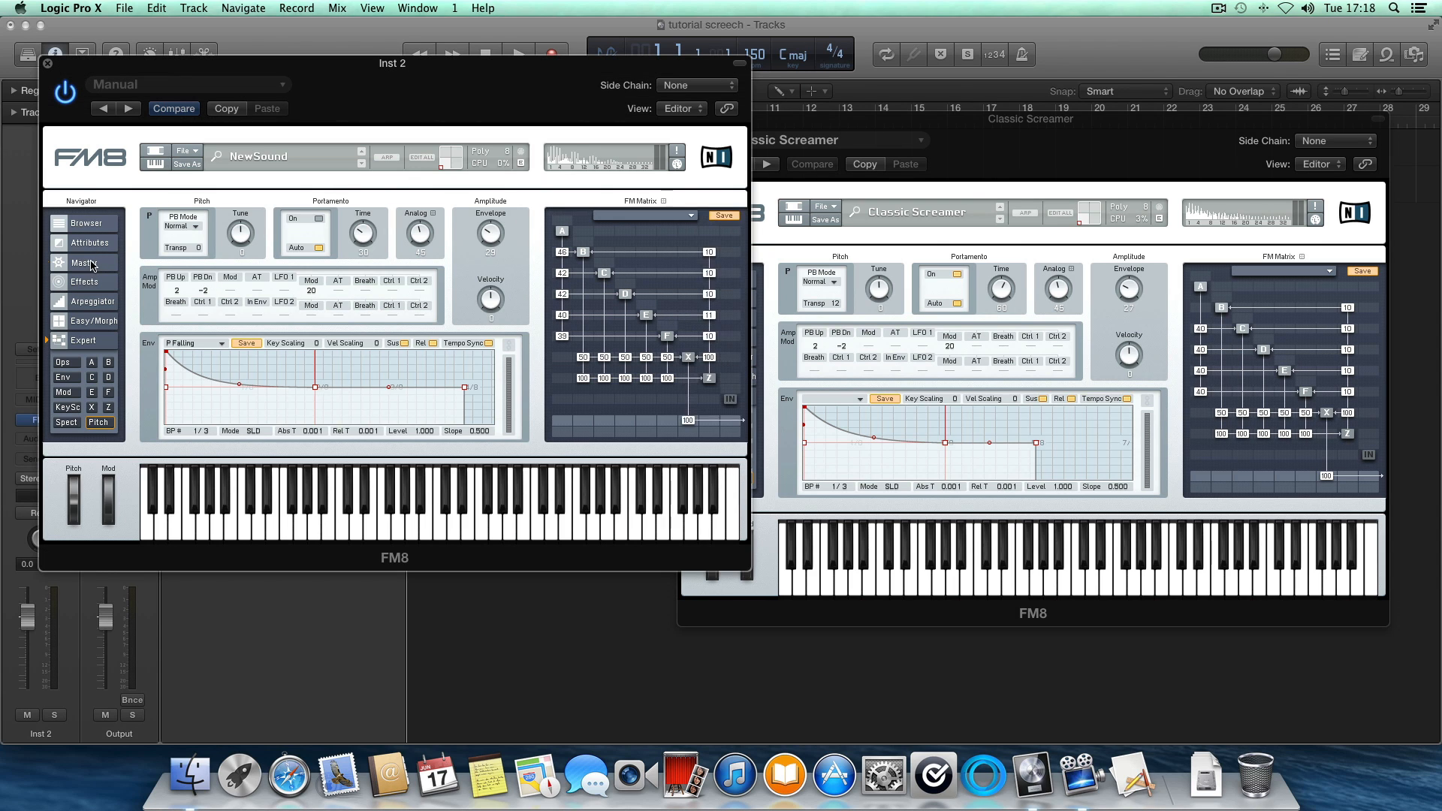
pyautogui.click(92, 265)
pyautogui.click(944, 161)
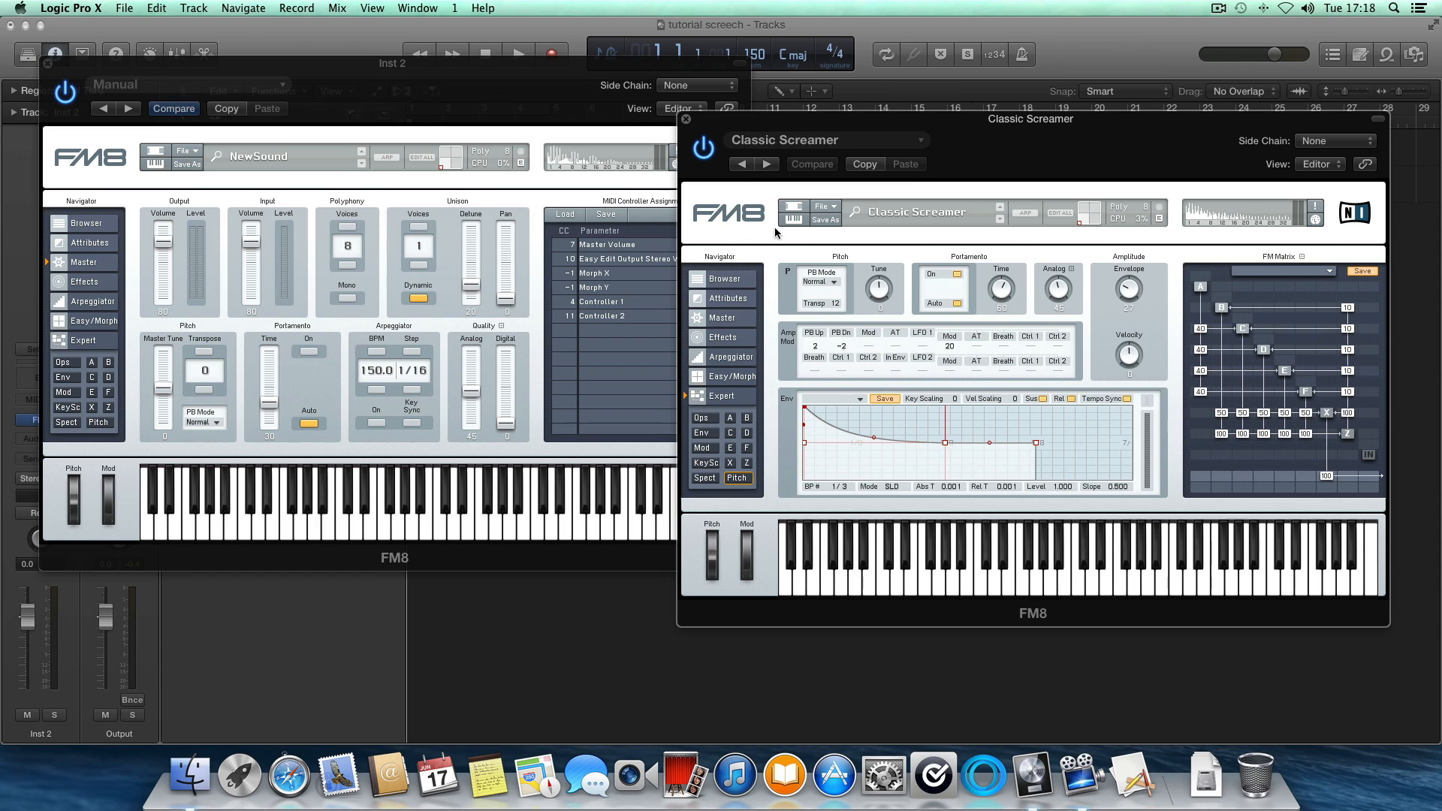
pyautogui.click(721, 319)
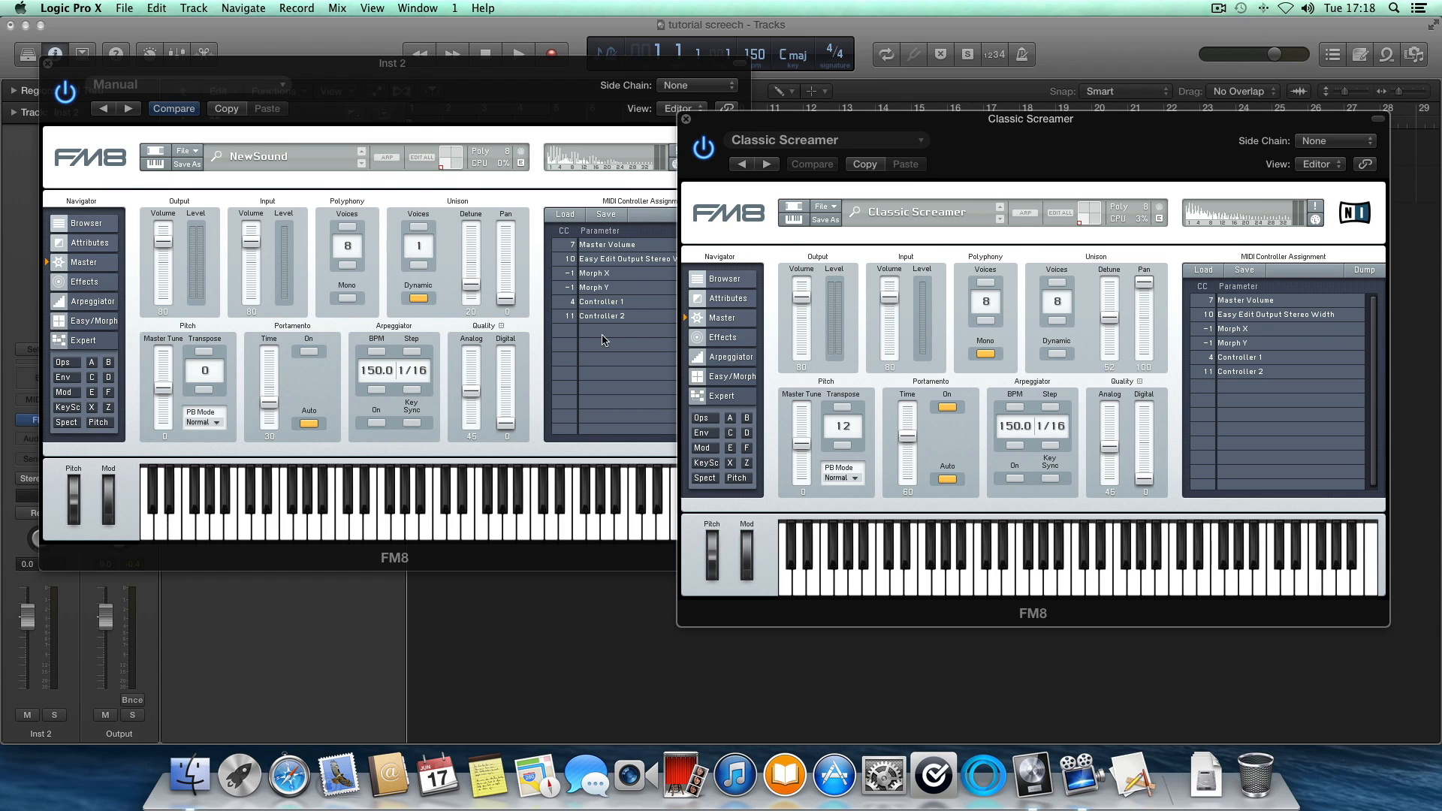
pyautogui.click(425, 228)
pyautogui.click(426, 228)
pyautogui.click(425, 228)
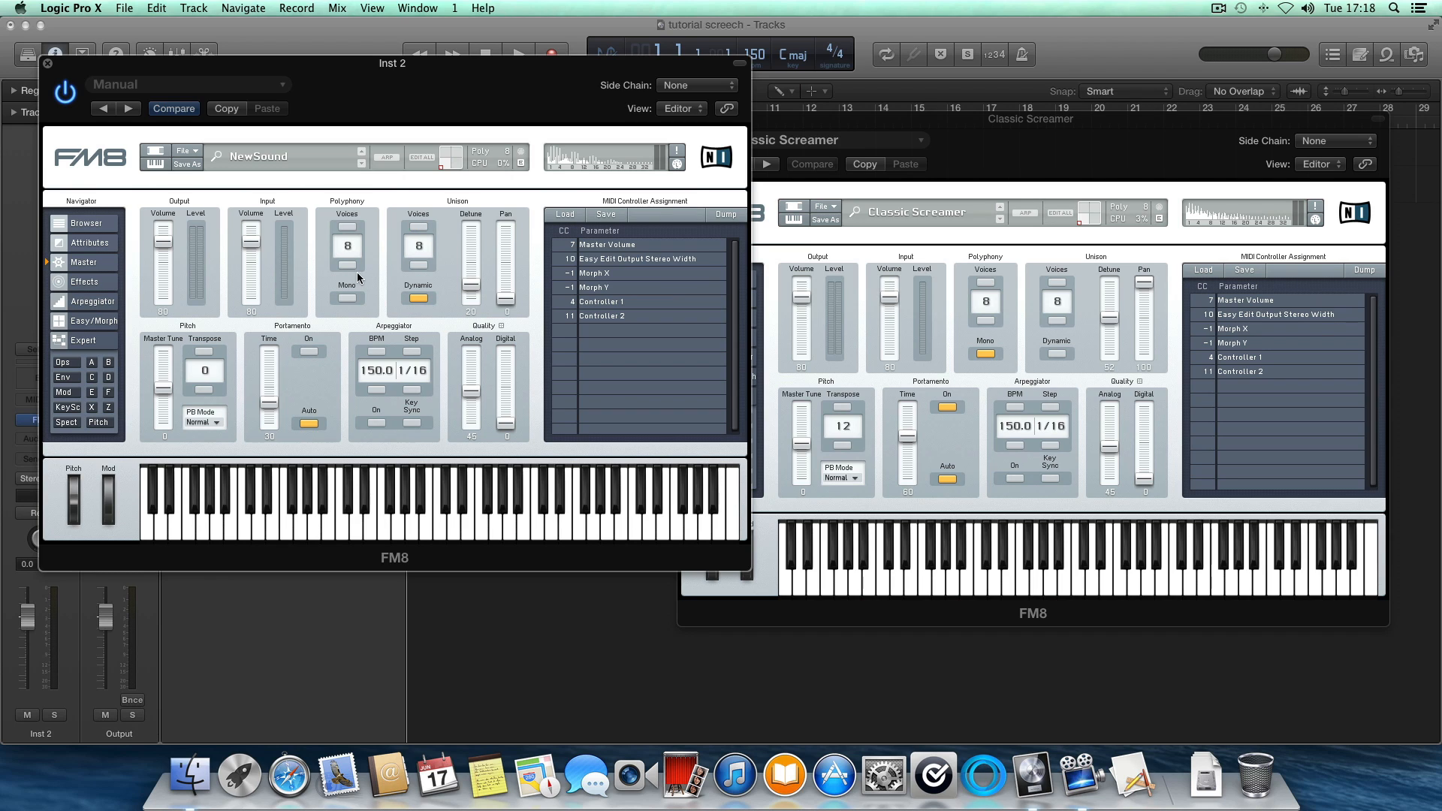
# Step: Turn on mono and portamento in the new patch and set the portamento time to about 52
pyautogui.click(356, 300)
pyautogui.click(308, 351)
pyautogui.moveTo(281, 371); pyautogui.dragTo(281, 373)
# Step: Raise the new patch's unison detune, with unison pan at 100, and set the pitch transpose to 12
pyautogui.moveTo(468, 301); pyautogui.dragTo(474, 288)
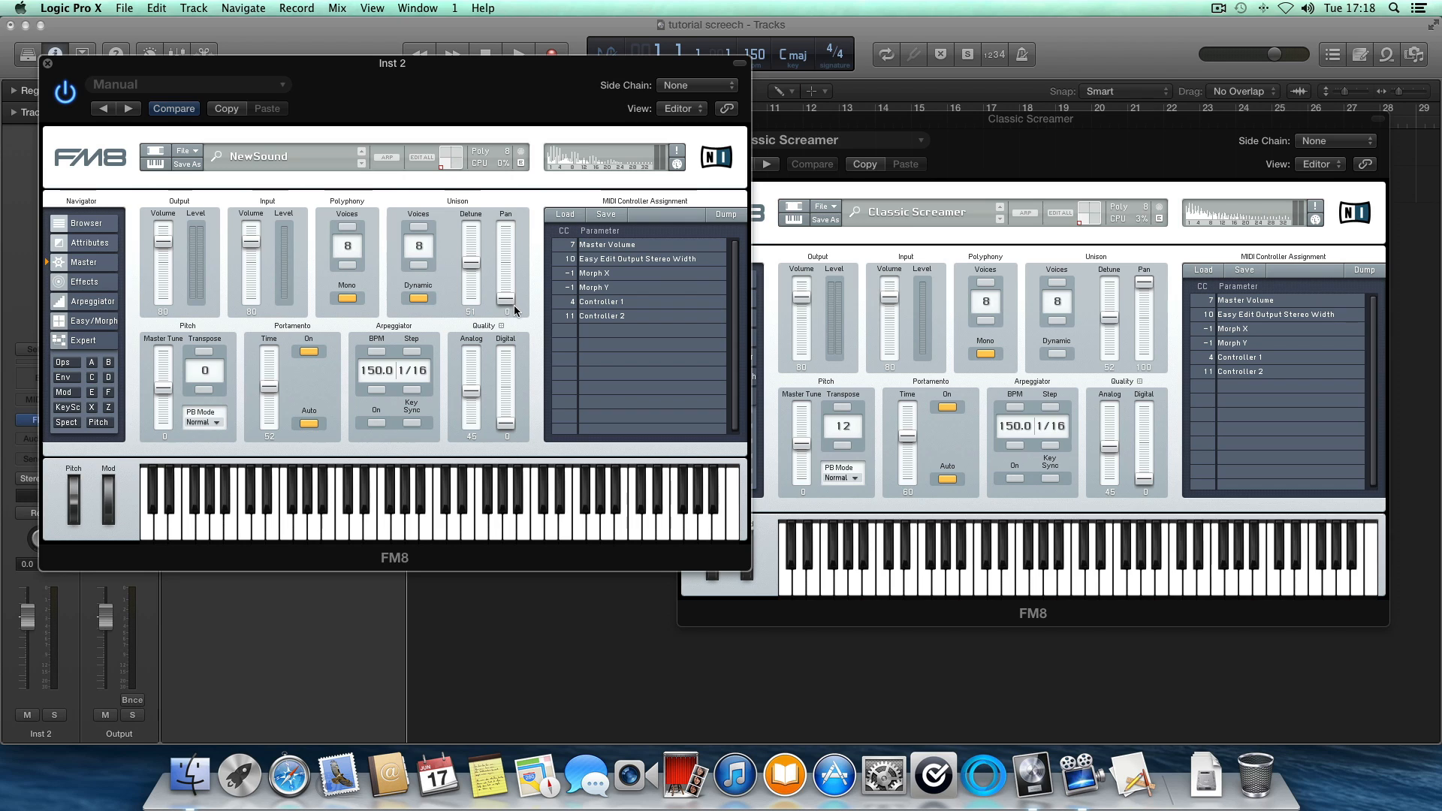
pyautogui.moveTo(508, 299); pyautogui.dragTo(511, 191)
pyautogui.moveTo(210, 371); pyautogui.dragTo(245, 331)
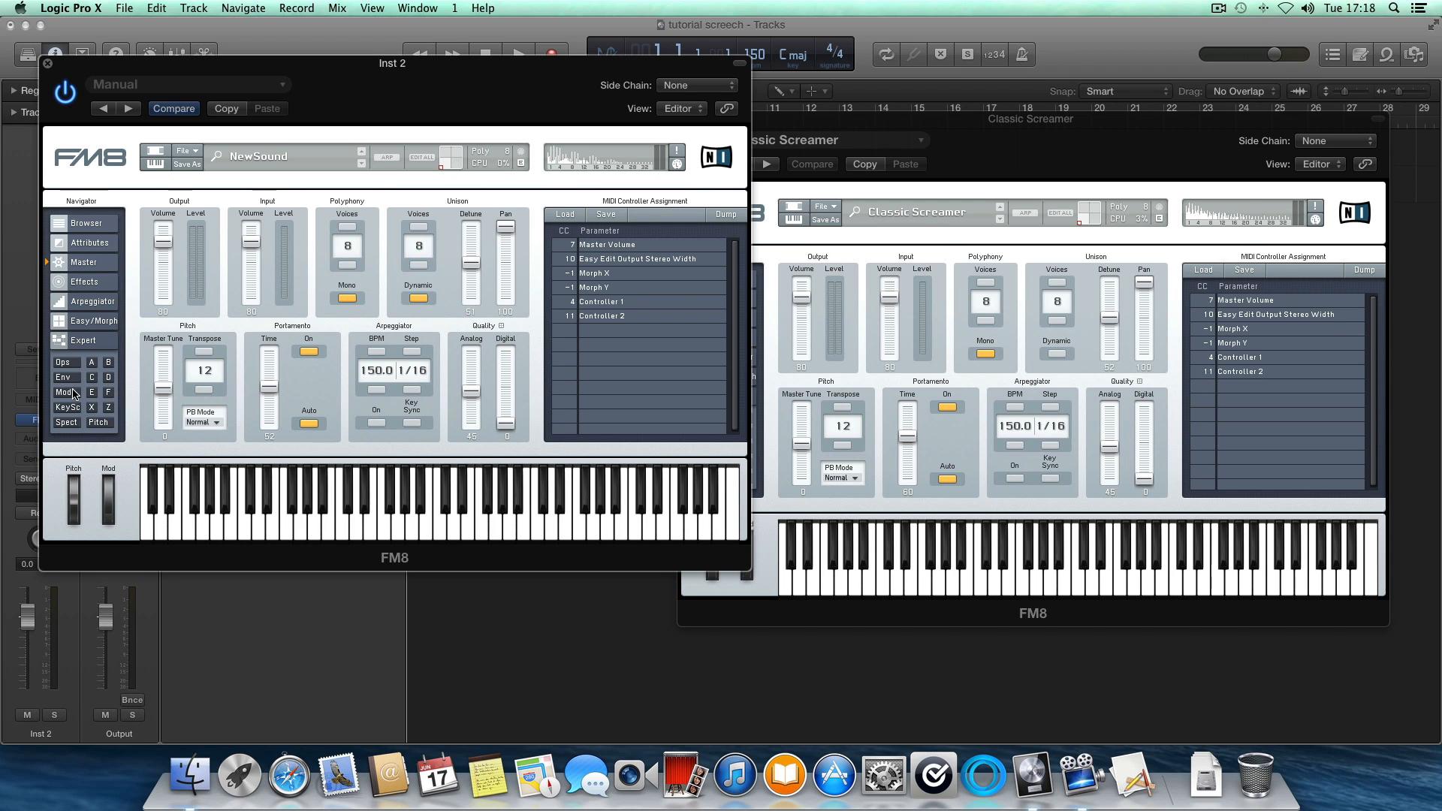
# Step: Show the operator overview of both FM8 patches and open operator B's settings in each for comparison
pyautogui.click(63, 363)
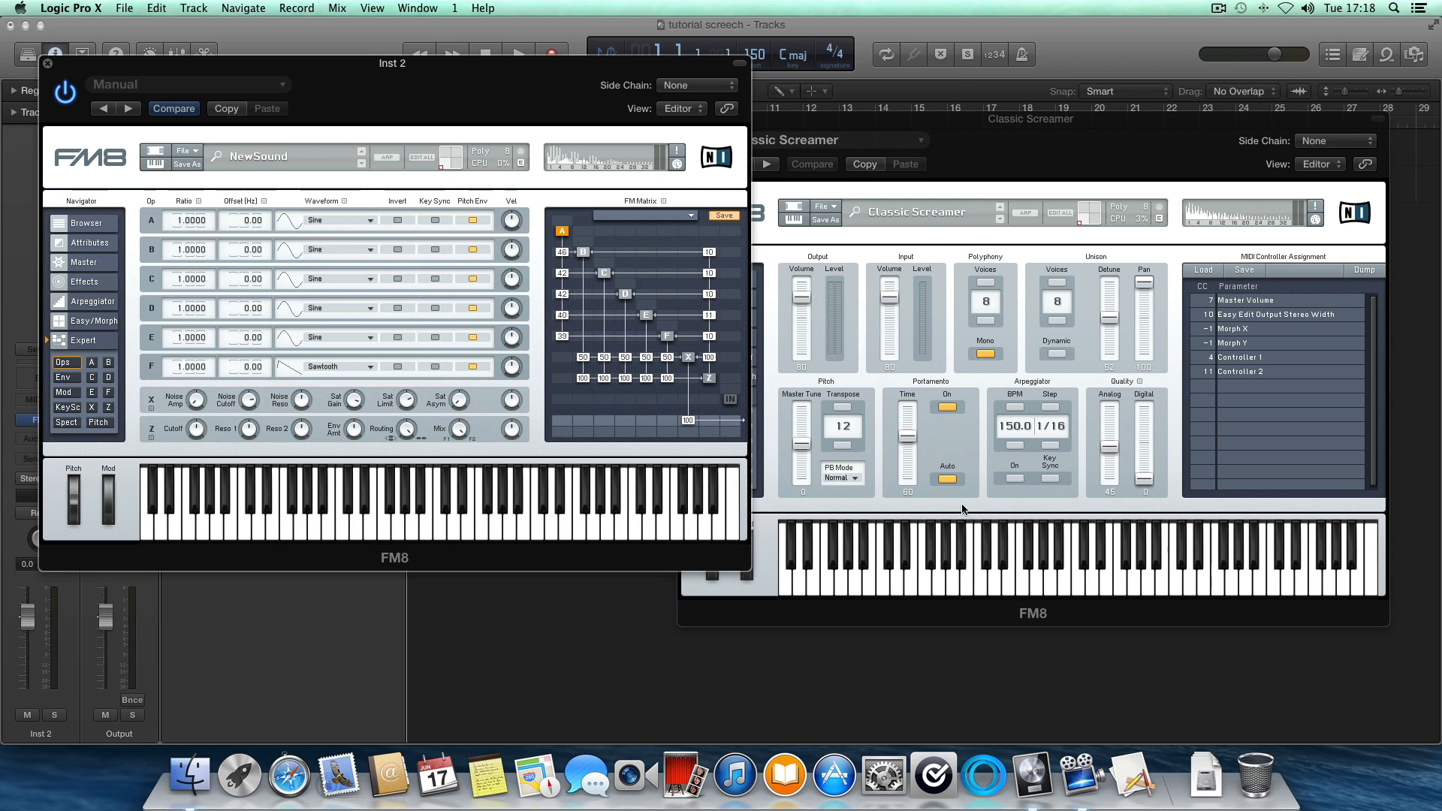
pyautogui.click(1065, 488)
pyautogui.click(701, 418)
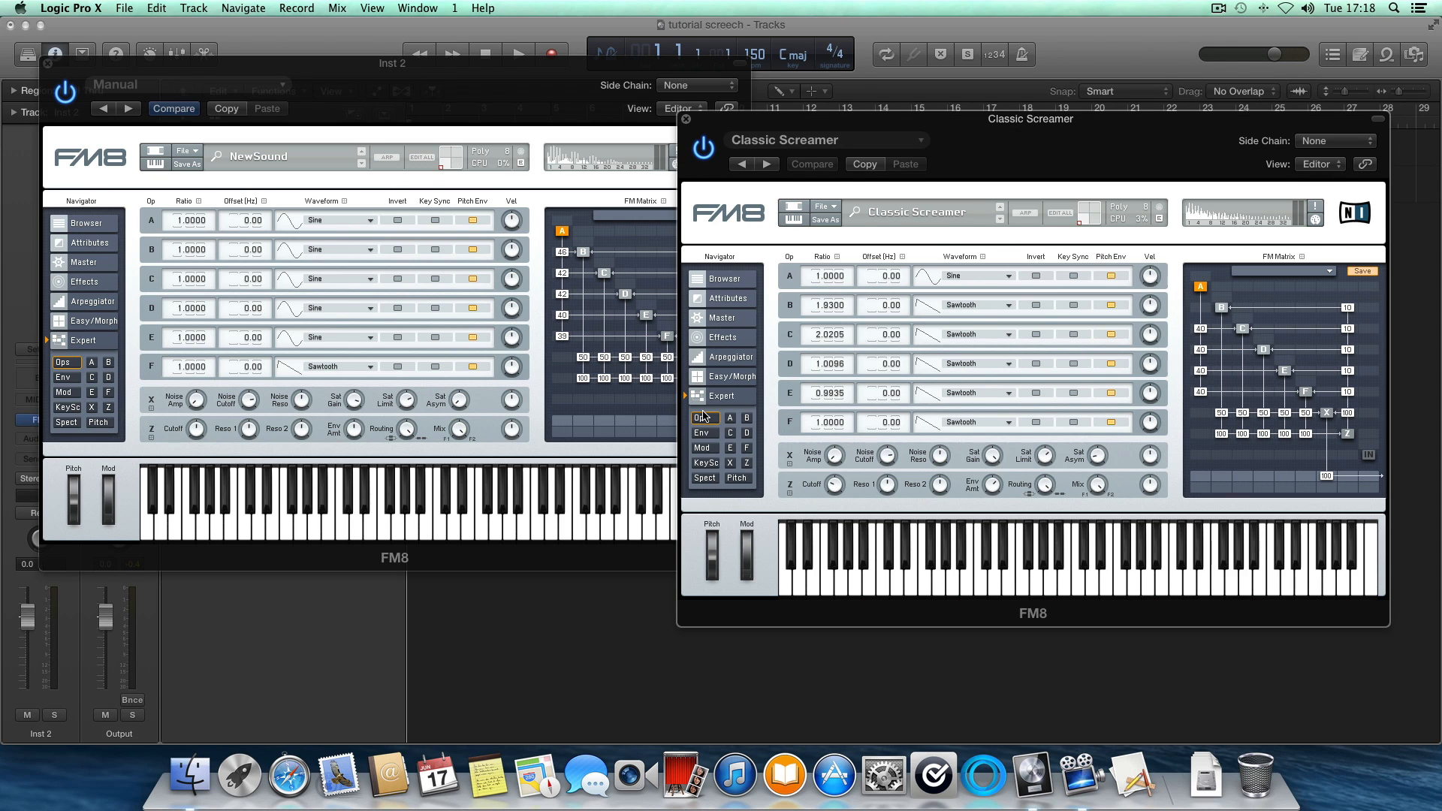
pyautogui.click(1221, 308)
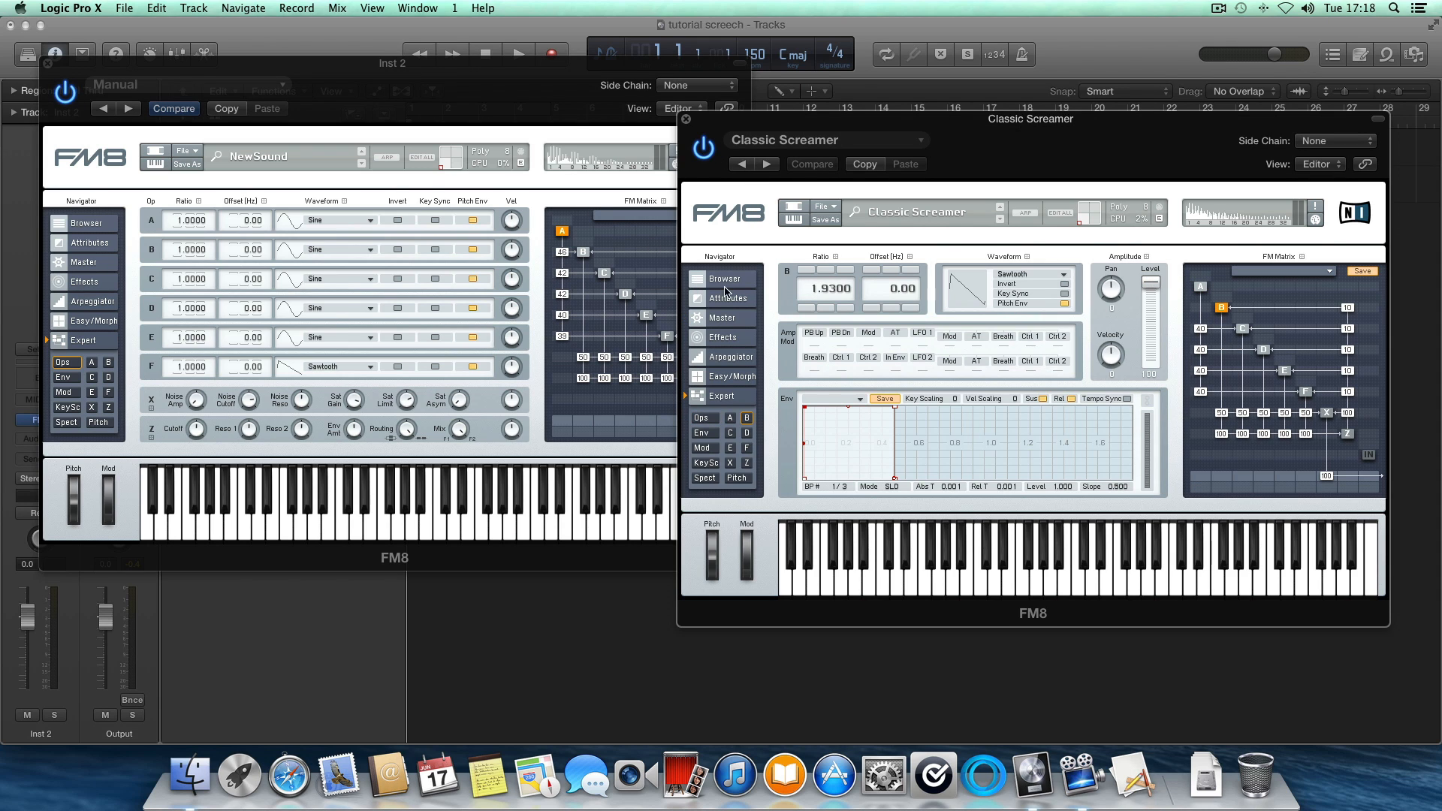
pyautogui.click(583, 253)
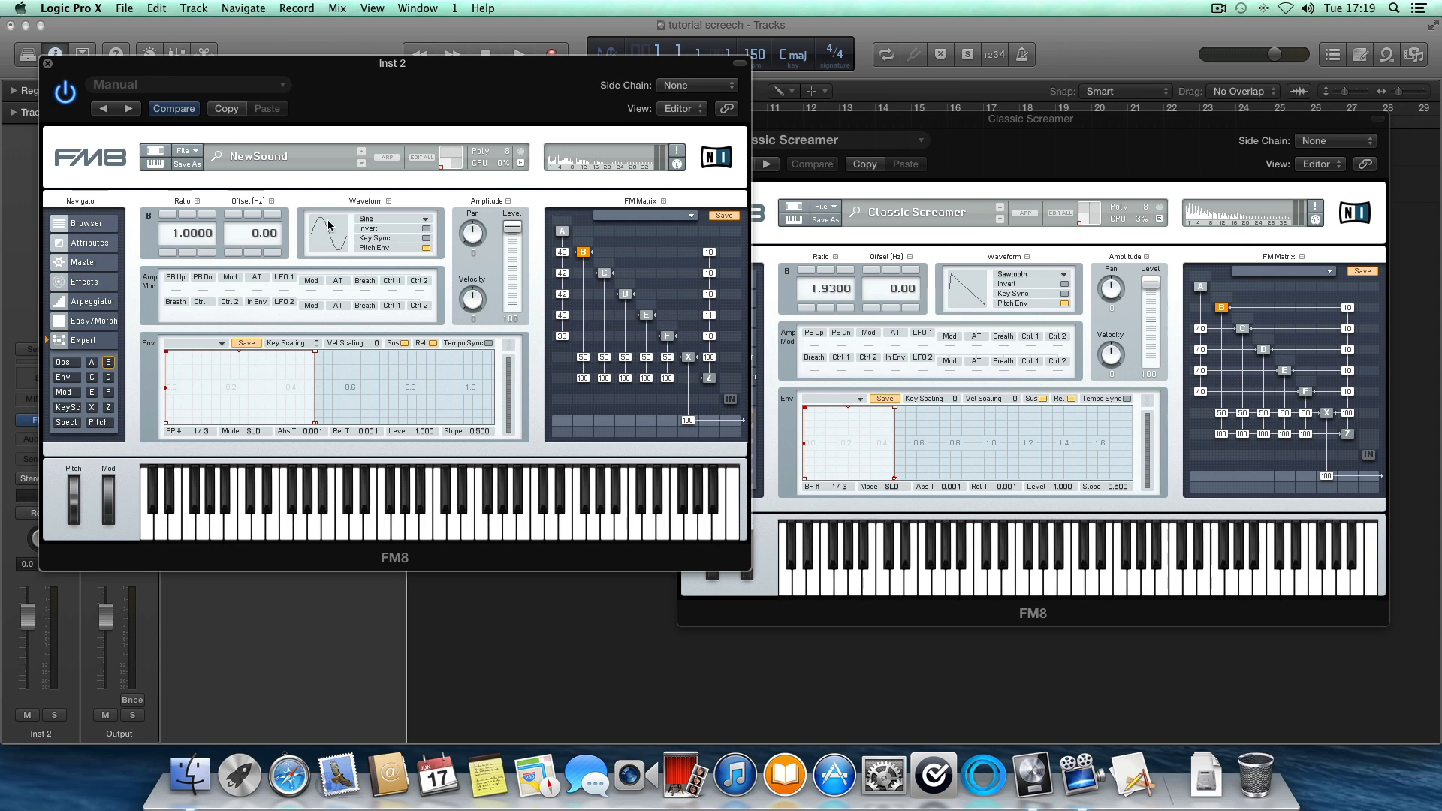
# Step: Set the waveforms of the new patch's operators B, C, D and E to Sawtooth
pyautogui.moveTo(320, 234); pyautogui.dragTo(336, 202)
pyautogui.click(604, 272)
pyautogui.click(625, 293)
pyautogui.moveTo(319, 234); pyautogui.dragTo(314, 212)
pyautogui.click(646, 315)
pyautogui.moveTo(343, 201); pyautogui.dragTo(343, 200)
pyautogui.click(667, 337)
# Step: Set the new patch's operator B ratio to 1.9300 and operator C ratio to 2.0205, using the reference patch
pyautogui.click(583, 252)
pyautogui.moveTo(186, 238); pyautogui.dragTo(179, 170)
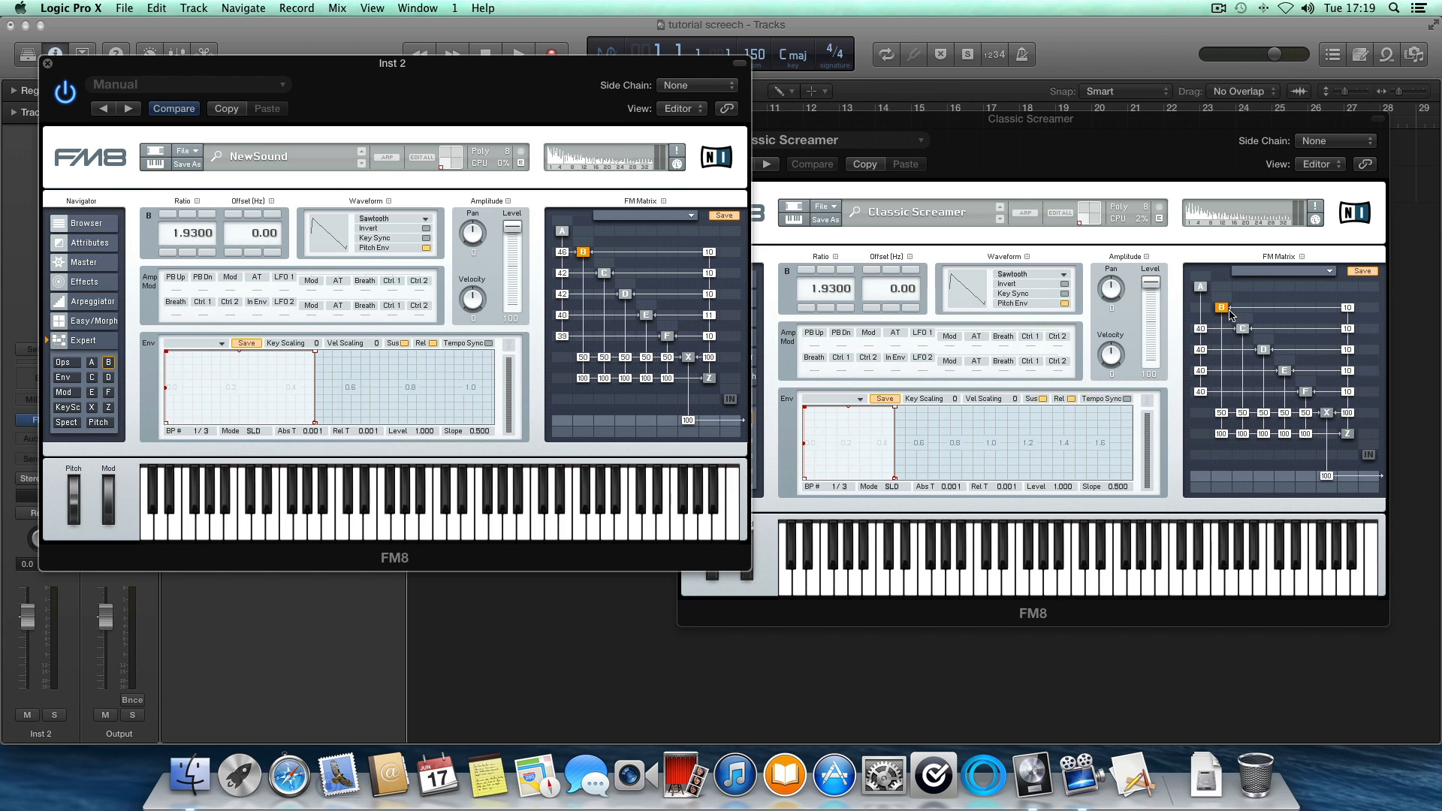
pyautogui.click(1243, 329)
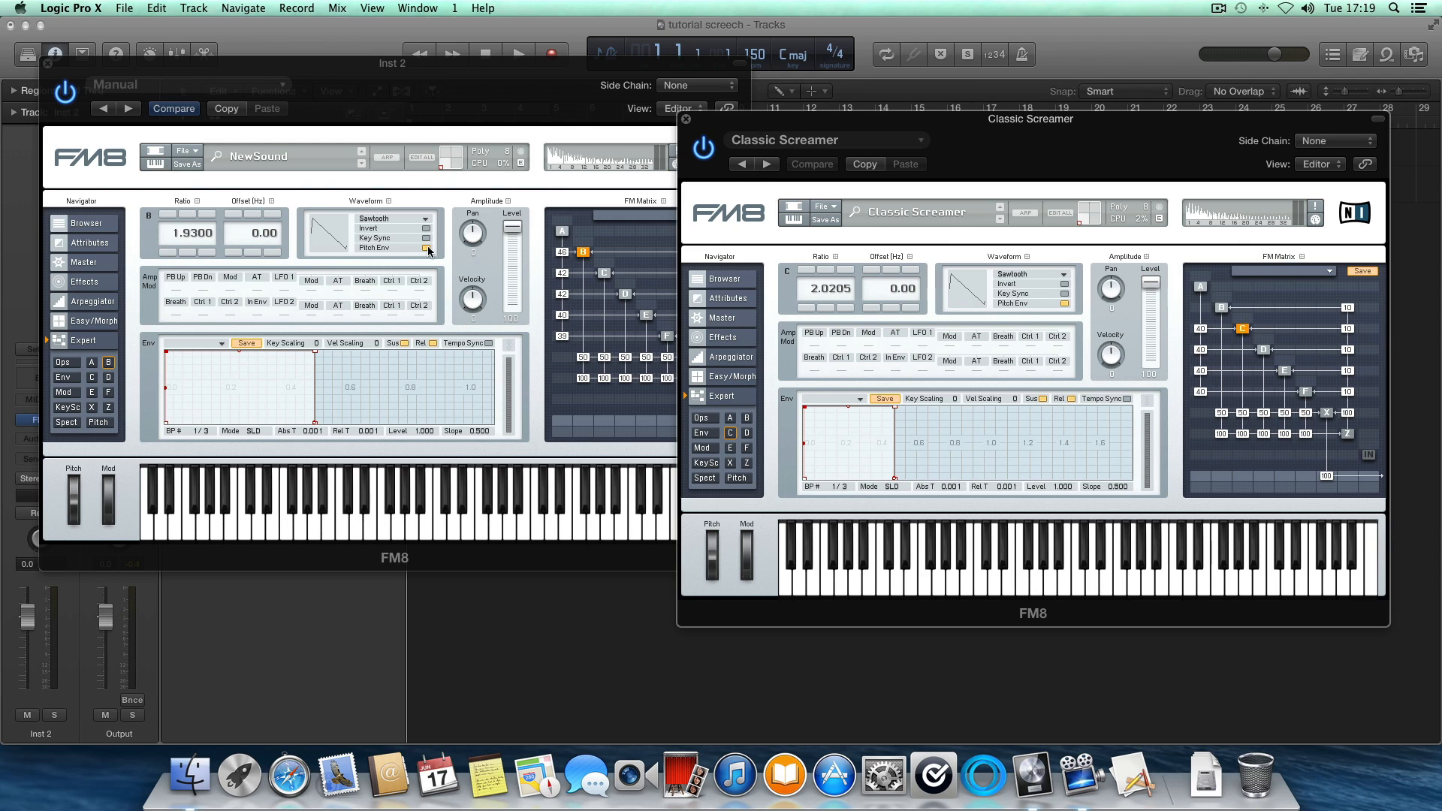
pyautogui.click(605, 273)
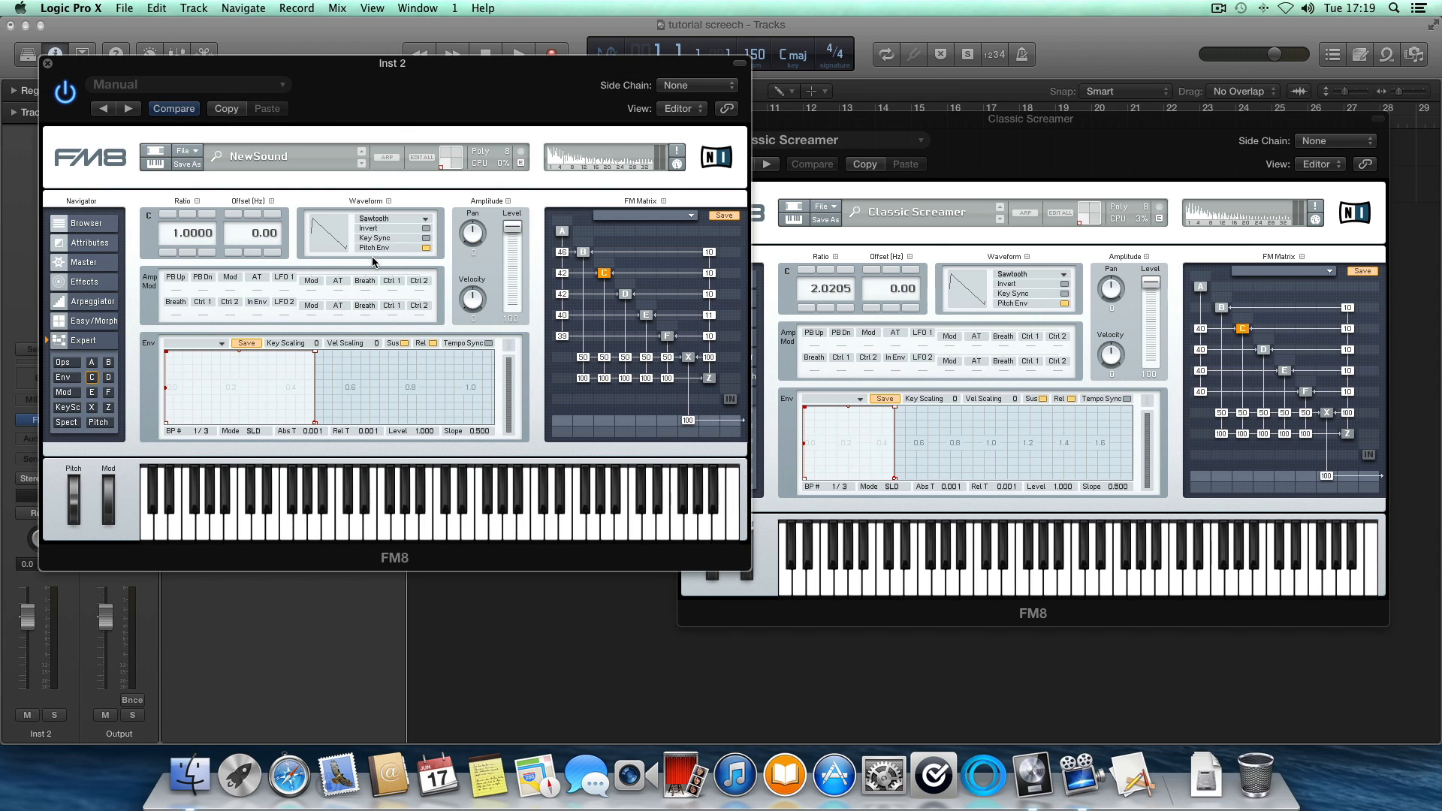
pyautogui.click(172, 215)
pyautogui.doubleClick(185, 231)
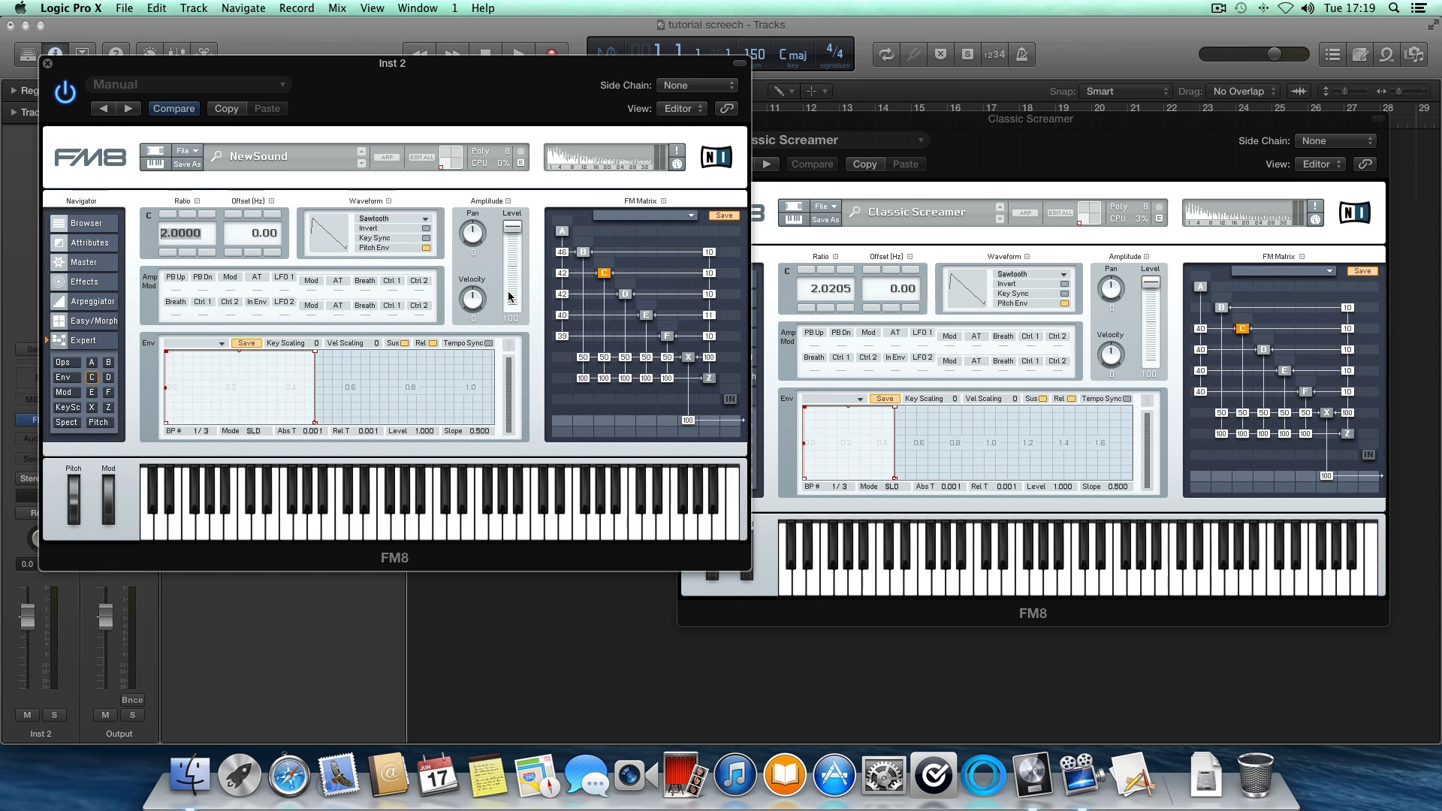
pyautogui.write('2.0.205')
pyautogui.press('Return')
pyautogui.moveTo(198, 233); pyautogui.dragTo(202, 212)
pyautogui.moveTo(205, 235); pyautogui.dragTo(206, 265)
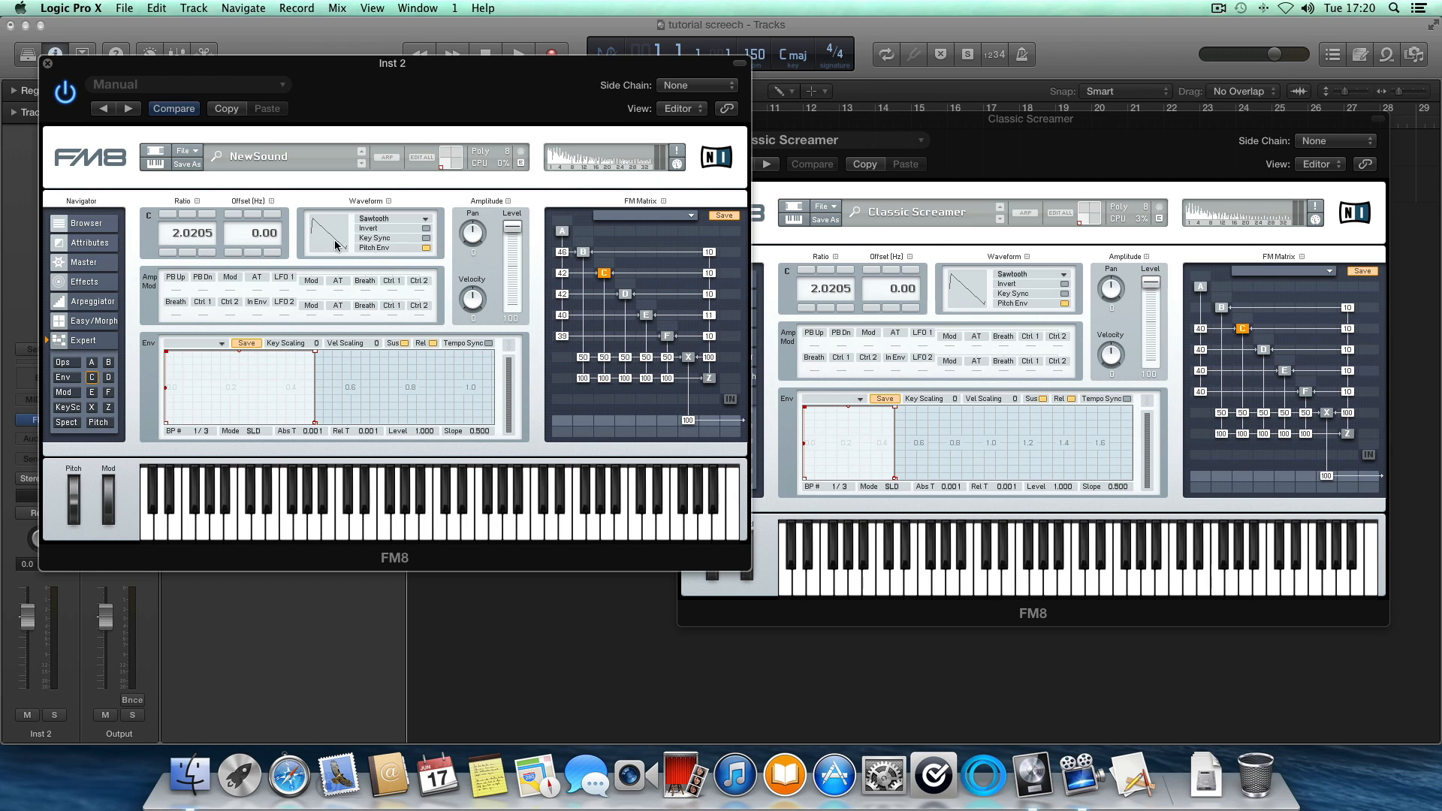
# Step: Set the new patch's operator D ratio to 1.0096 and operator E ratio to 0.9935, using the reference patch
pyautogui.click(1259, 352)
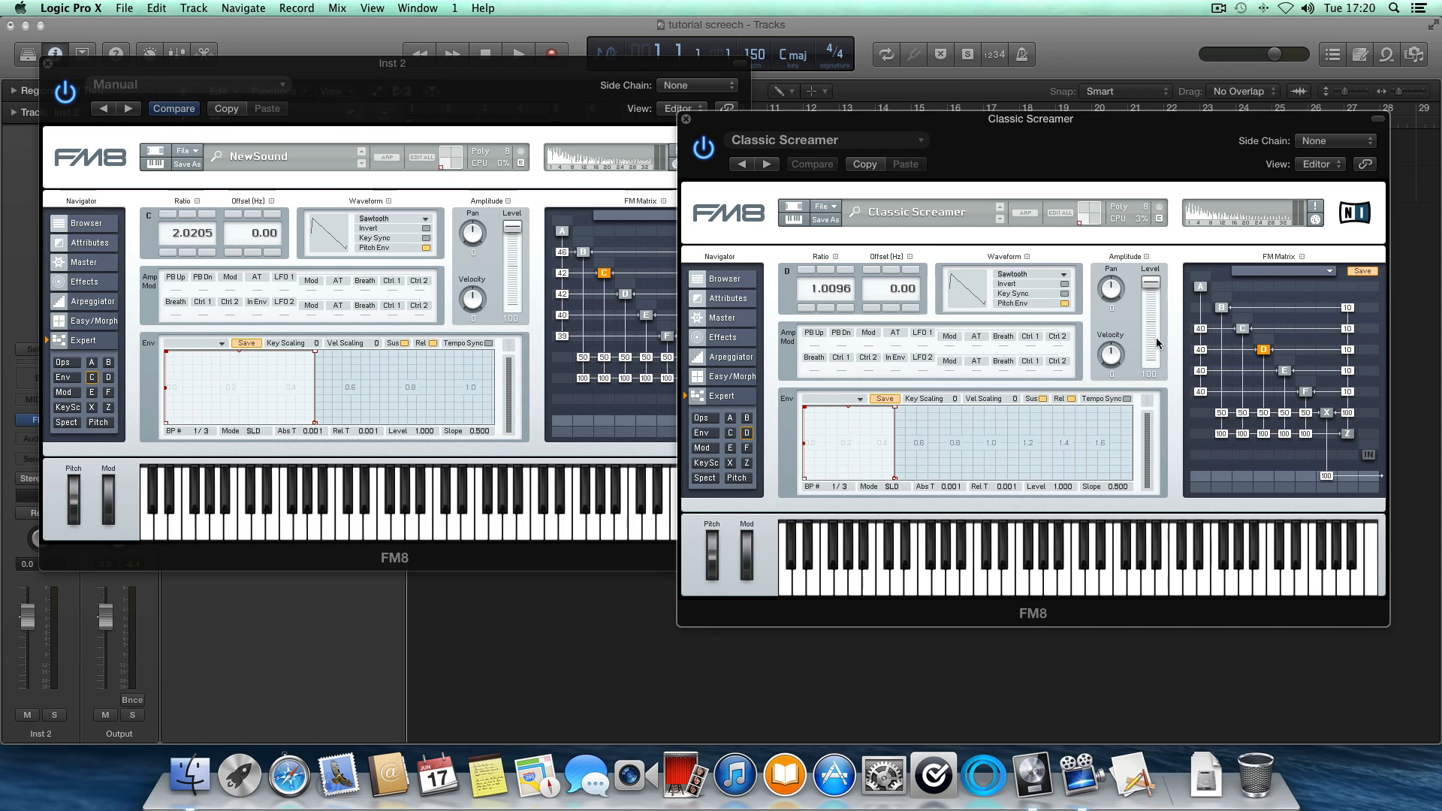
pyautogui.click(623, 294)
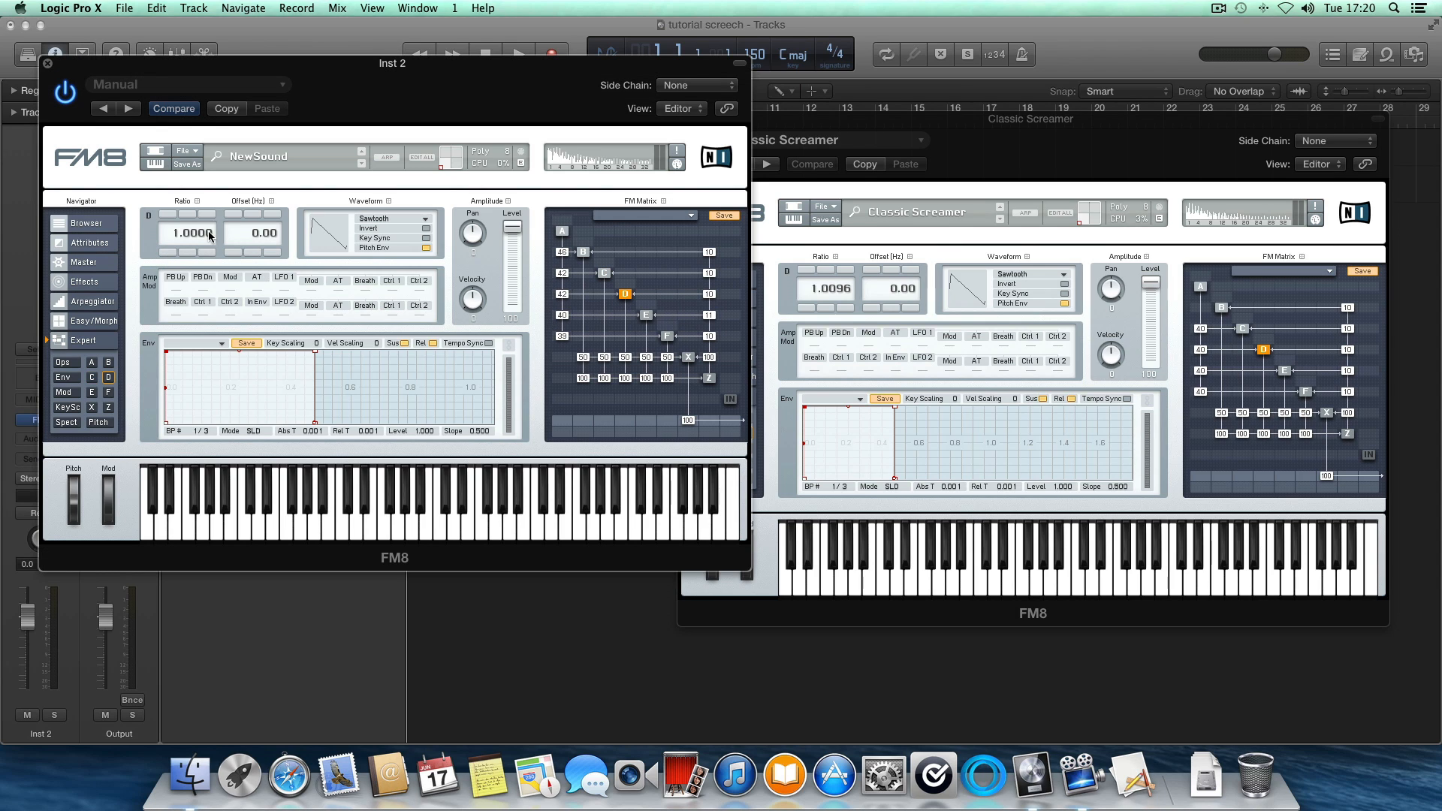
pyautogui.moveTo(214, 224); pyautogui.dragTo(227, 159)
pyautogui.click(1285, 370)
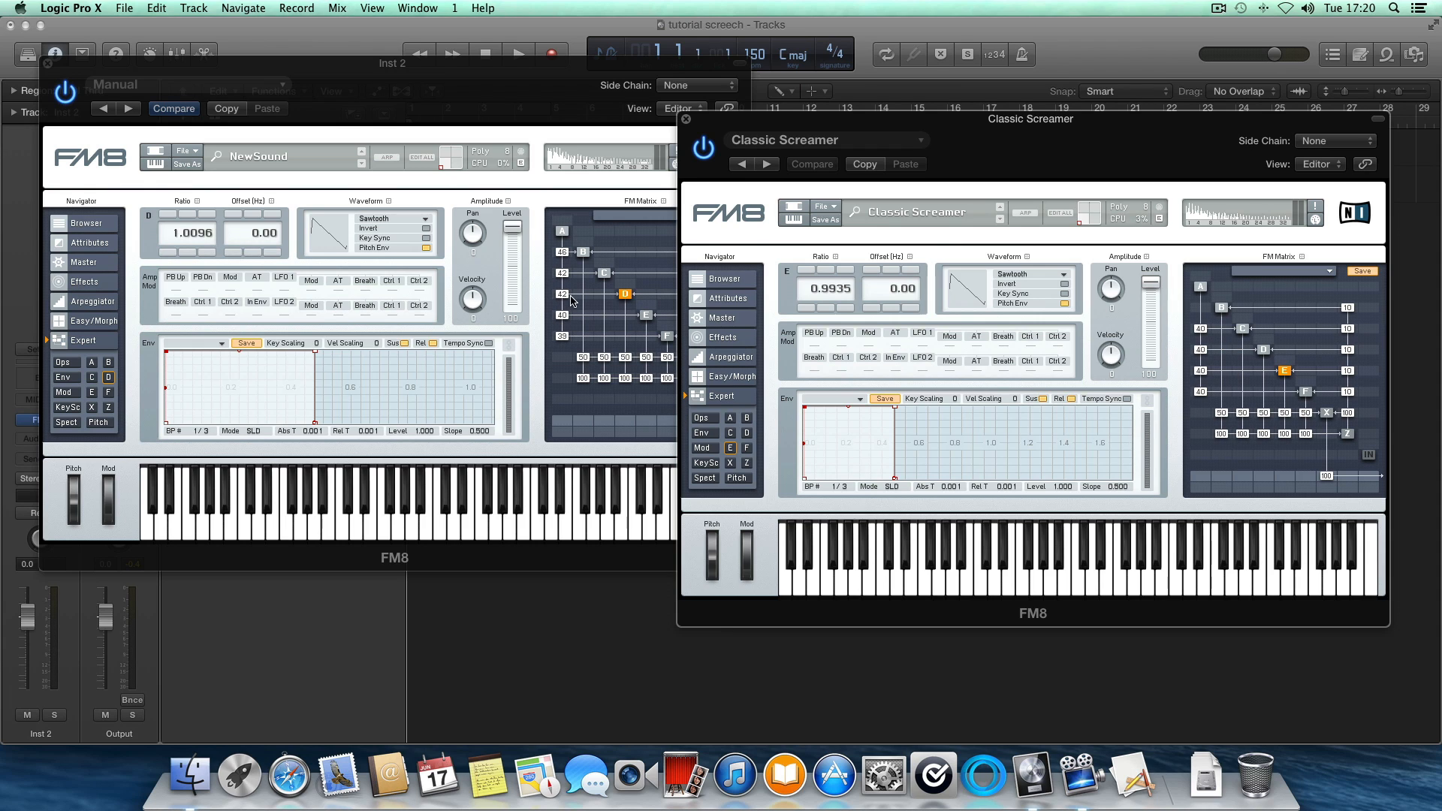
pyautogui.click(651, 316)
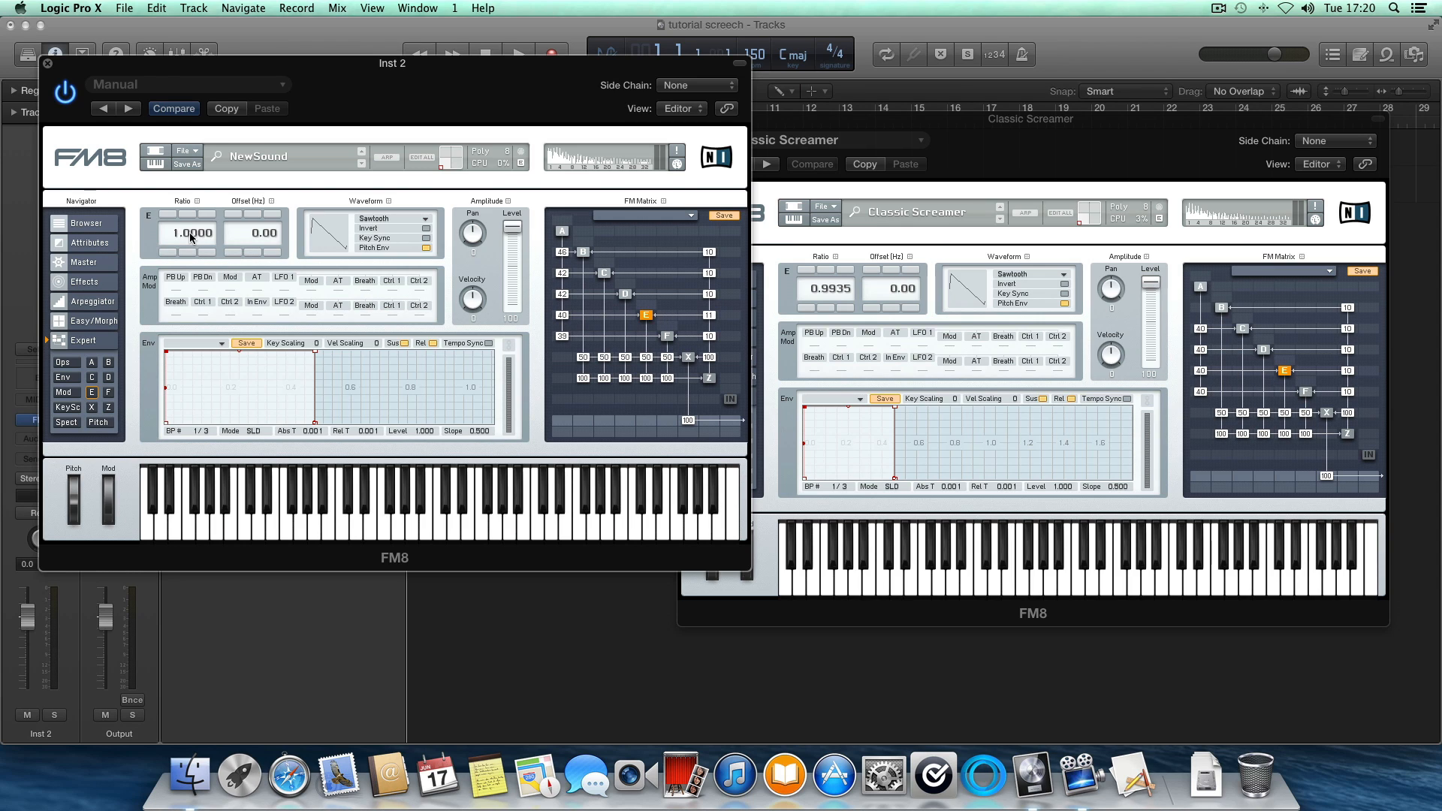
pyautogui.moveTo(199, 232); pyautogui.dragTo(202, 234)
pyautogui.moveTo(211, 228); pyautogui.dragTo(213, 226)
# Step: Show operator Z in both patches and load the AD envelope preset for the new patch's operator Z
pyautogui.click(1084, 136)
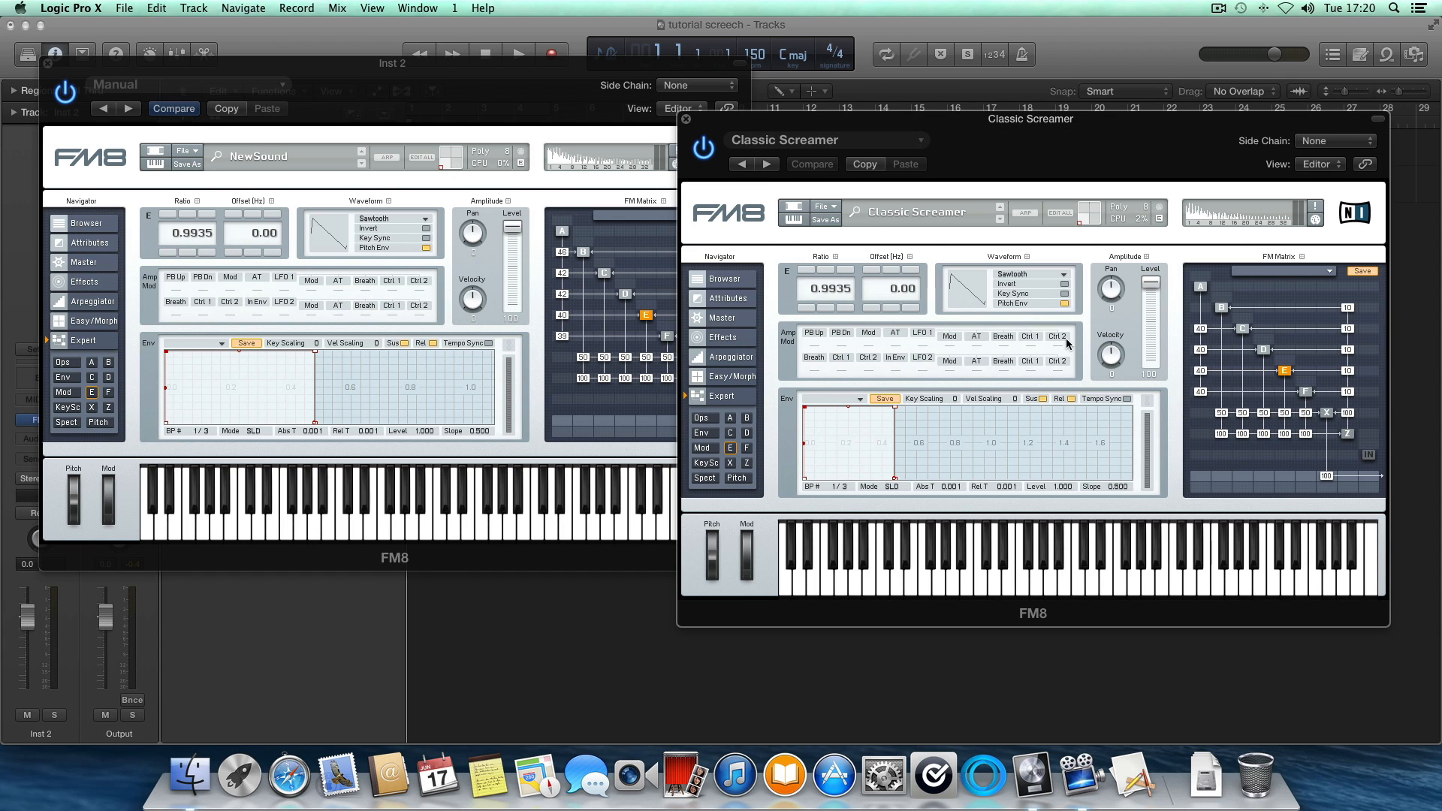
pyautogui.click(1347, 434)
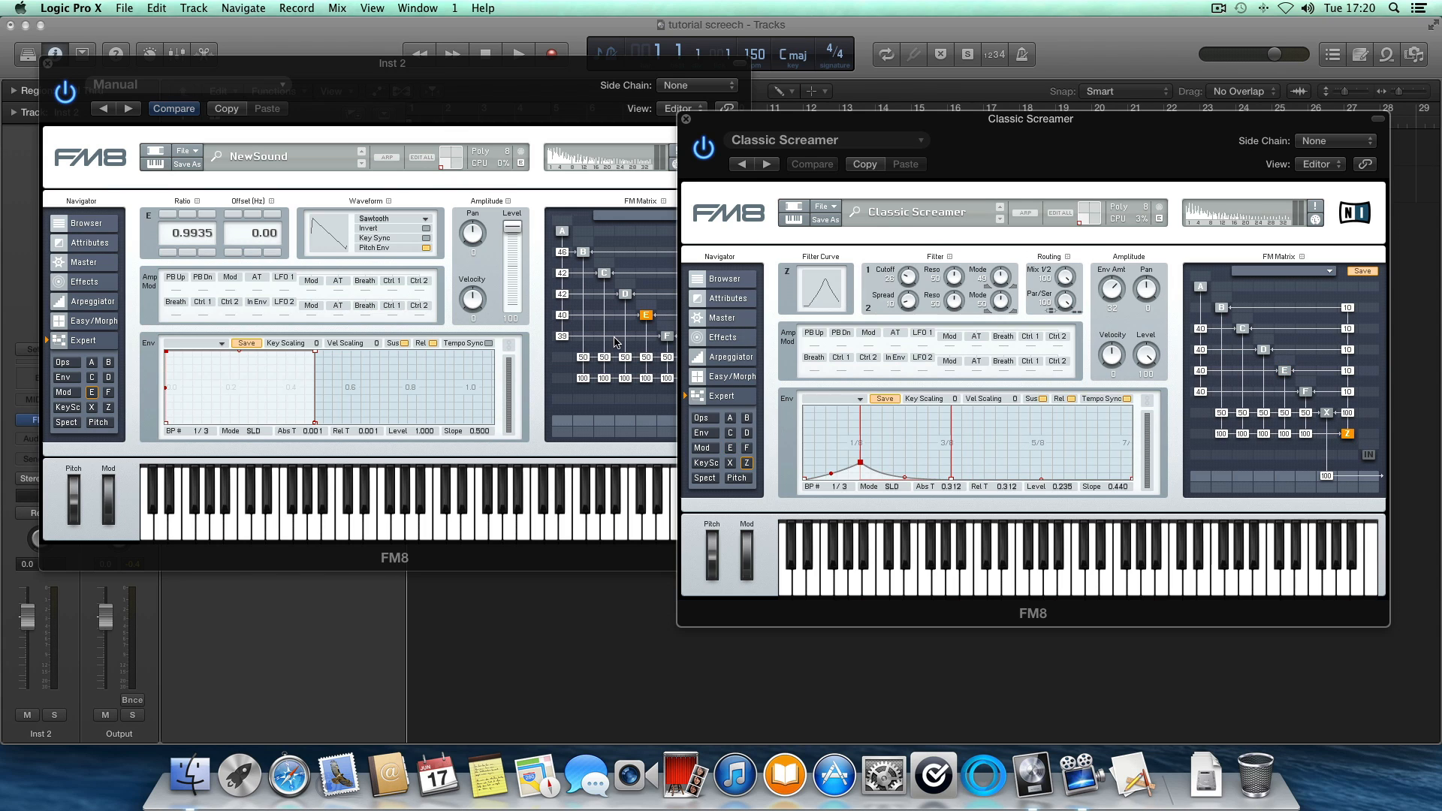
pyautogui.click(511, 73)
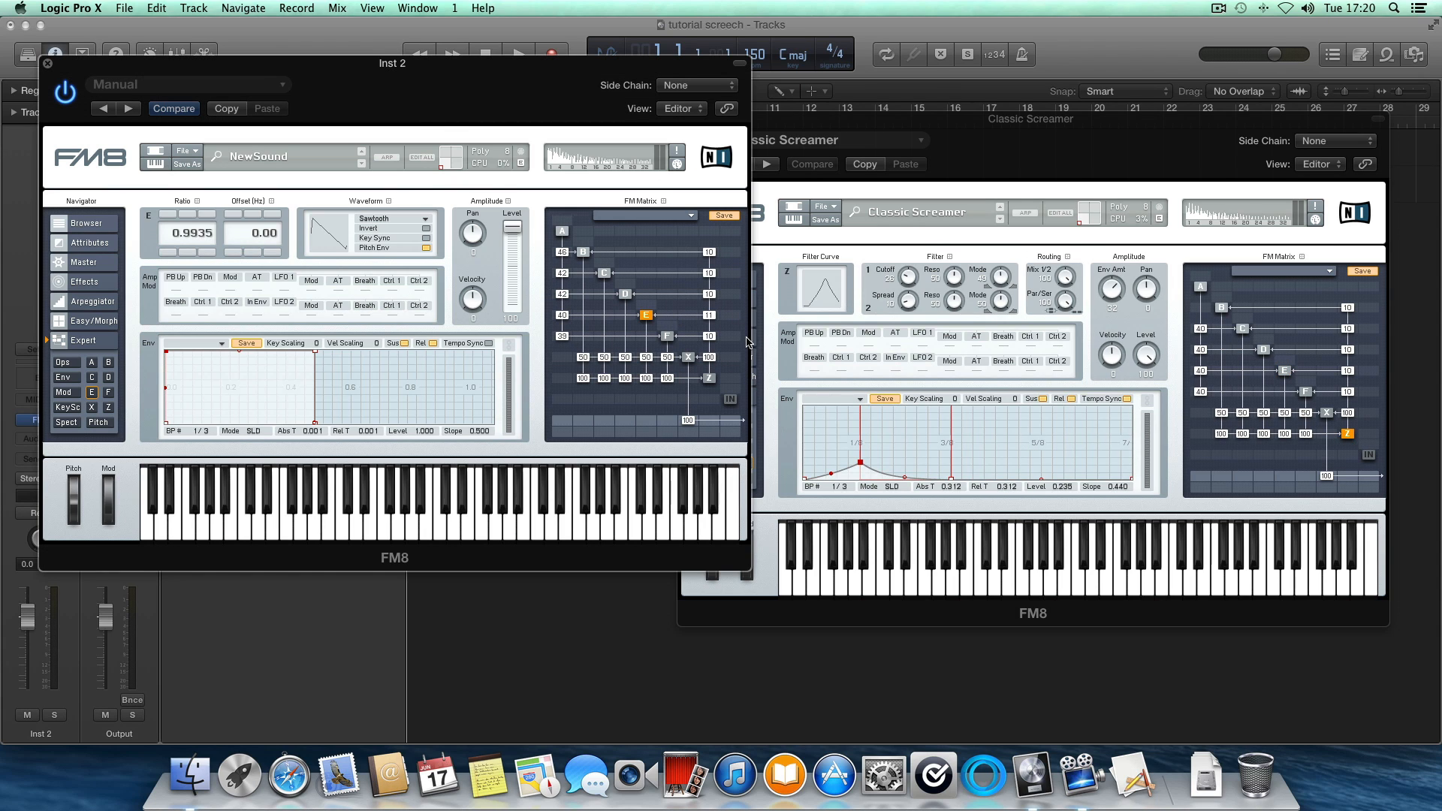
pyautogui.click(708, 378)
pyautogui.click(219, 342)
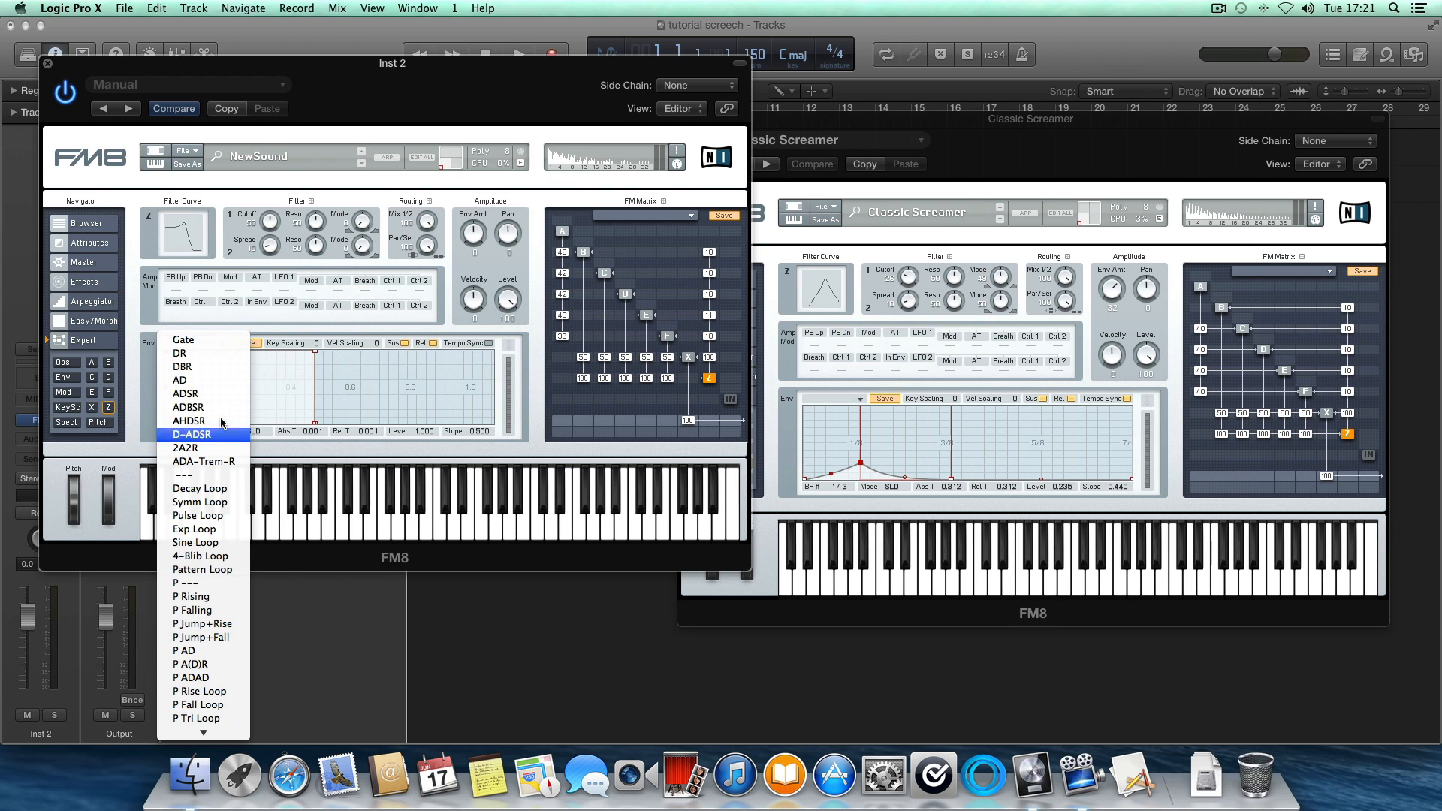
pyautogui.click(196, 380)
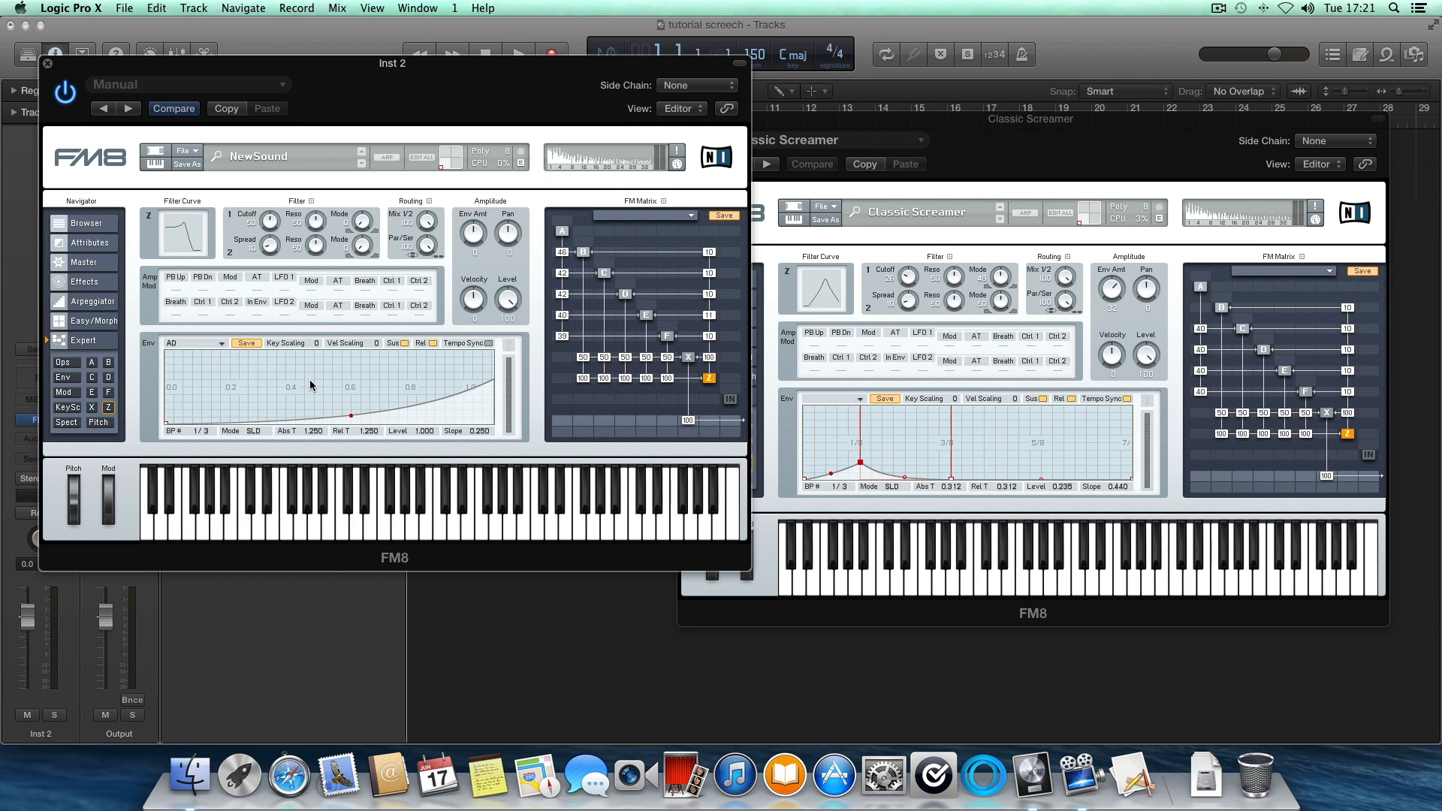
# Step: Tempo-sync operator Z's envelope and shape it into a short low bump peaking at about level 0.184 and time 0.250
pyautogui.moveTo(309, 381); pyautogui.dragTo(324, 386)
pyautogui.moveTo(469, 353); pyautogui.dragTo(331, 394)
pyautogui.click(488, 343)
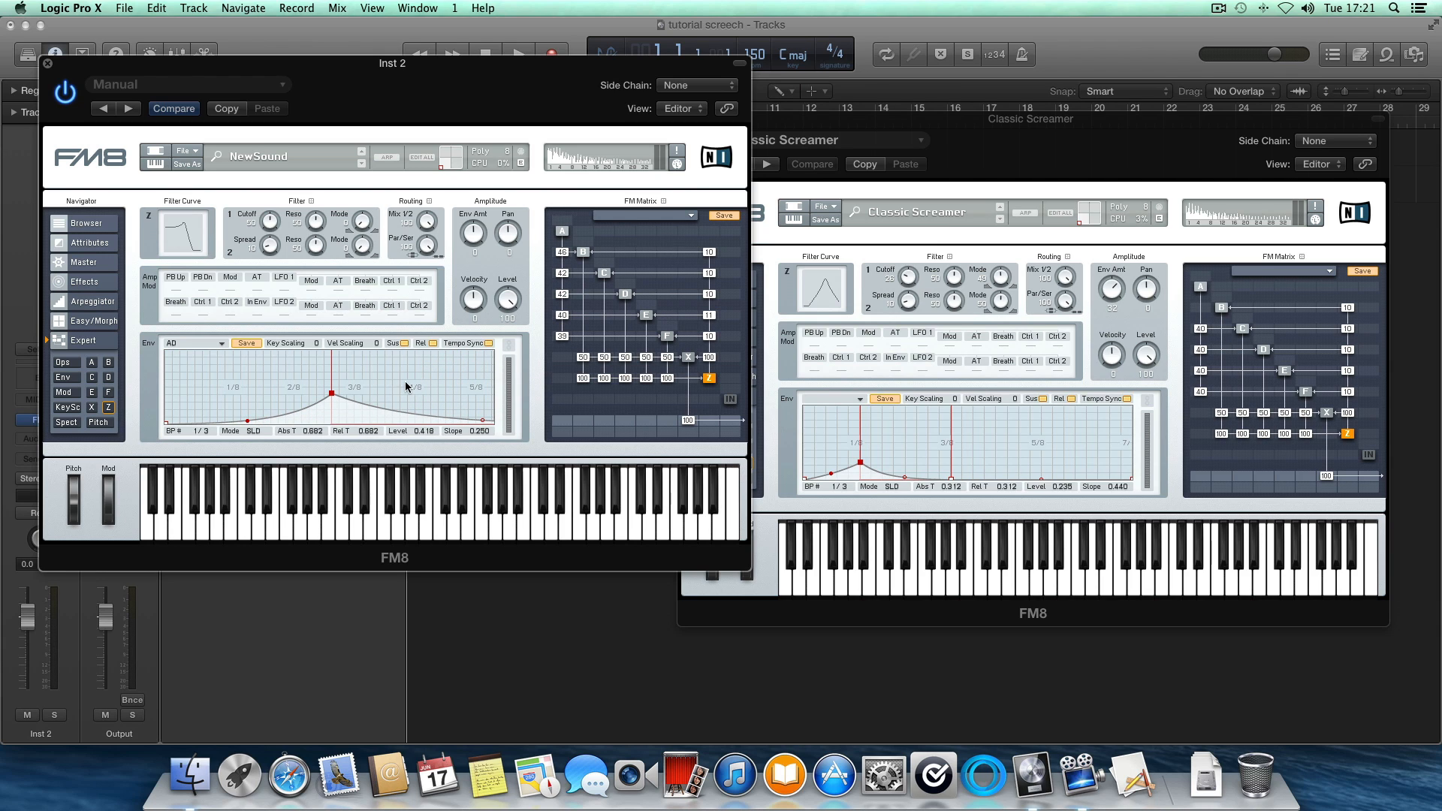
pyautogui.moveTo(329, 394); pyautogui.dragTo(199, 415)
pyautogui.moveTo(379, 391); pyautogui.dragTo(295, 434)
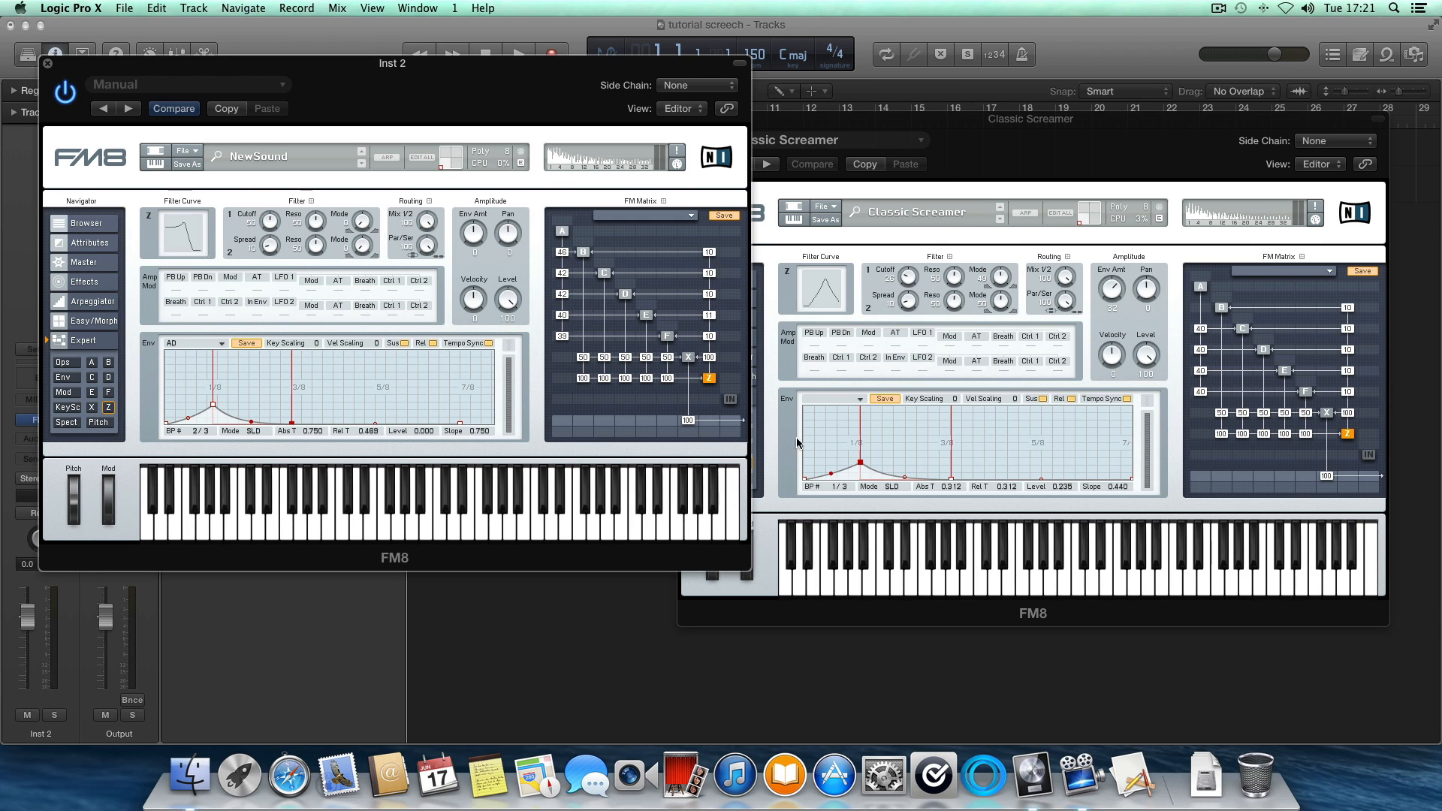
pyautogui.click(862, 465)
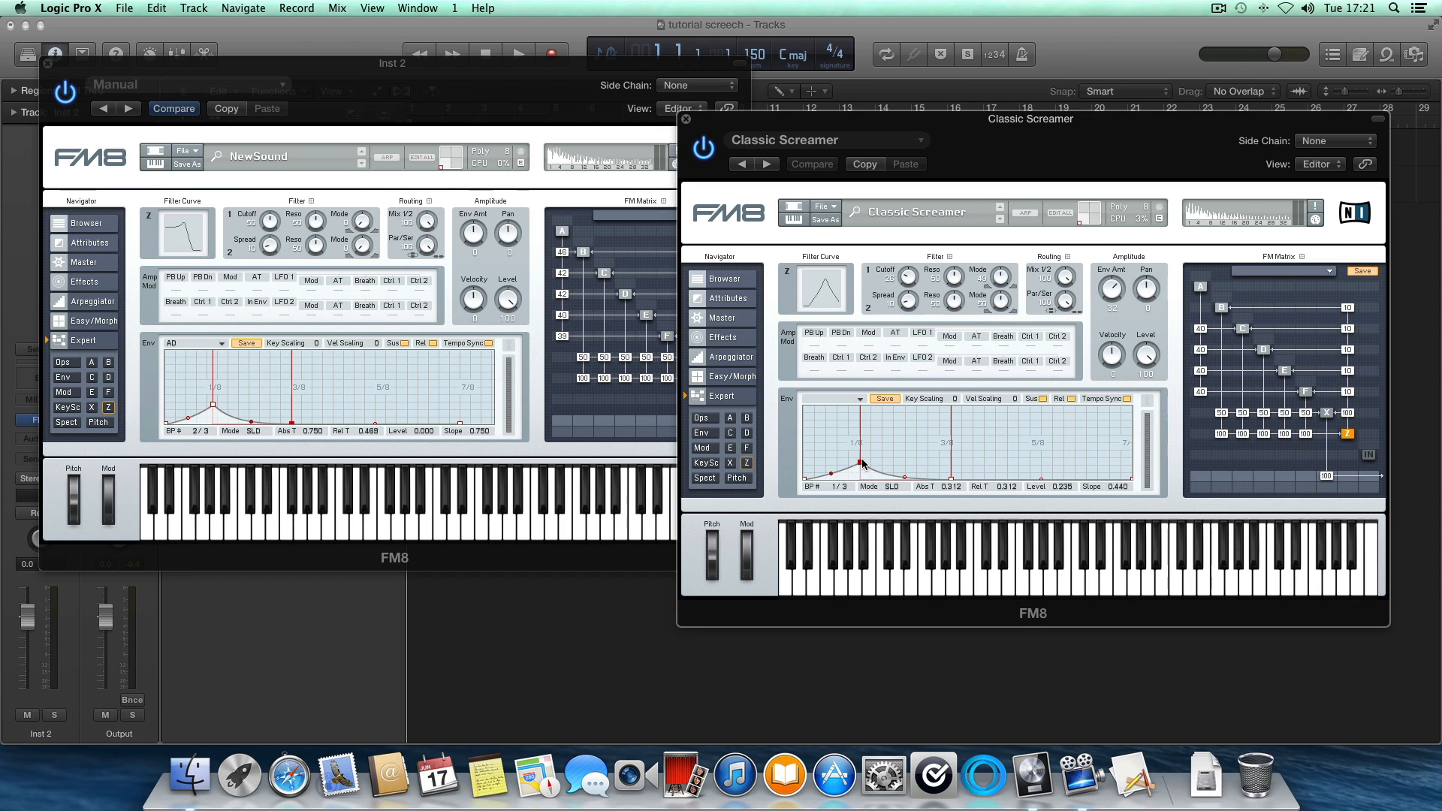
pyautogui.click(211, 410)
pyautogui.moveTo(212, 405); pyautogui.dragTo(208, 411)
# Step: Adjust operator Z's filter mode and cutoff to match the reference's peaked filter curve, and raise the envelope amount
pyautogui.moveTo(392, 67); pyautogui.dragTo(343, 105)
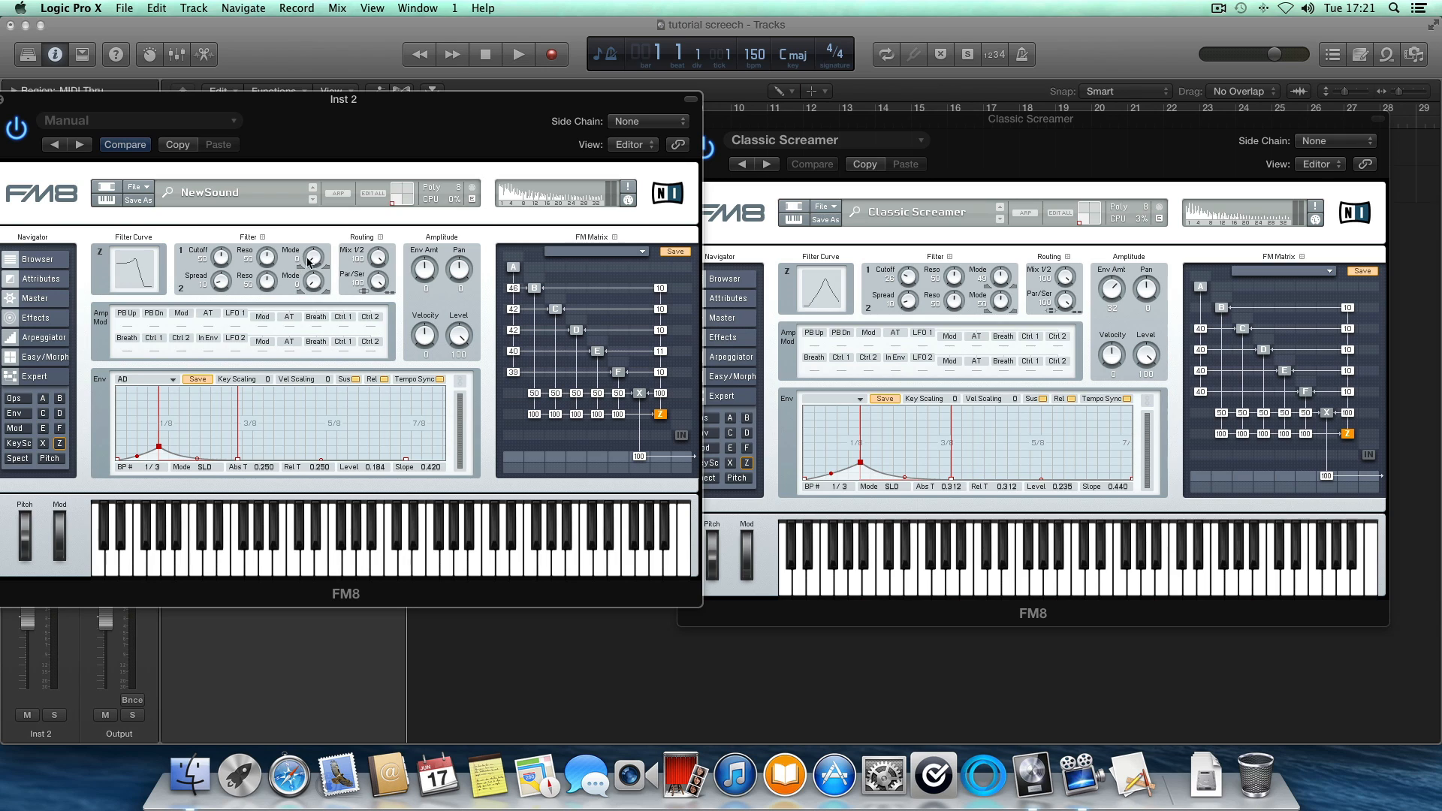
pyautogui.moveTo(319, 260); pyautogui.dragTo(320, 248)
pyautogui.moveTo(222, 261); pyautogui.dragTo(222, 282)
pyautogui.moveTo(424, 272); pyautogui.dragTo(416, 258)
pyautogui.moveTo(435, 271); pyautogui.dragTo(433, 267)
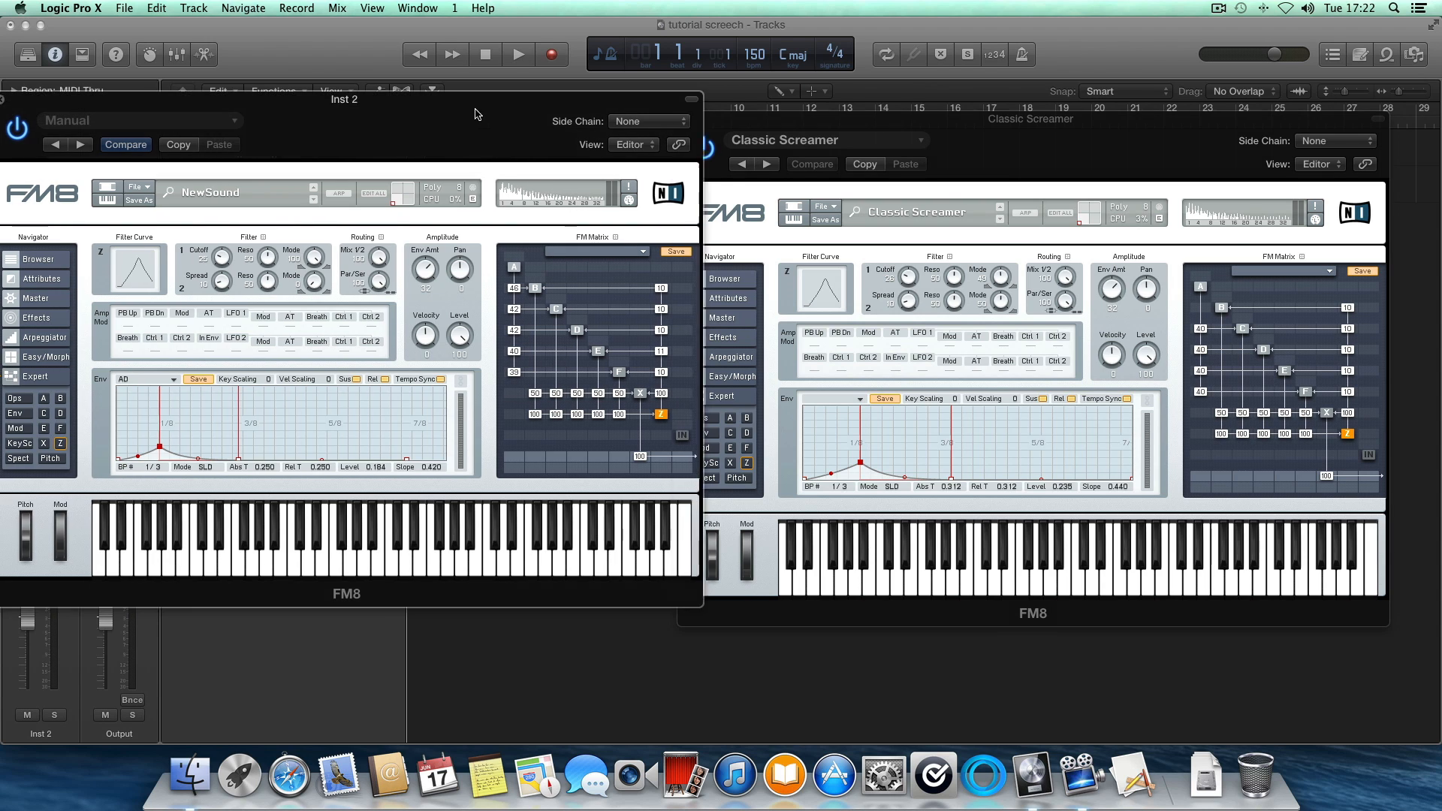
# Step: Show the Effects settings of both the new patch and the Classic Screamer patch
pyautogui.moveTo(466, 99); pyautogui.dragTo(766, 92)
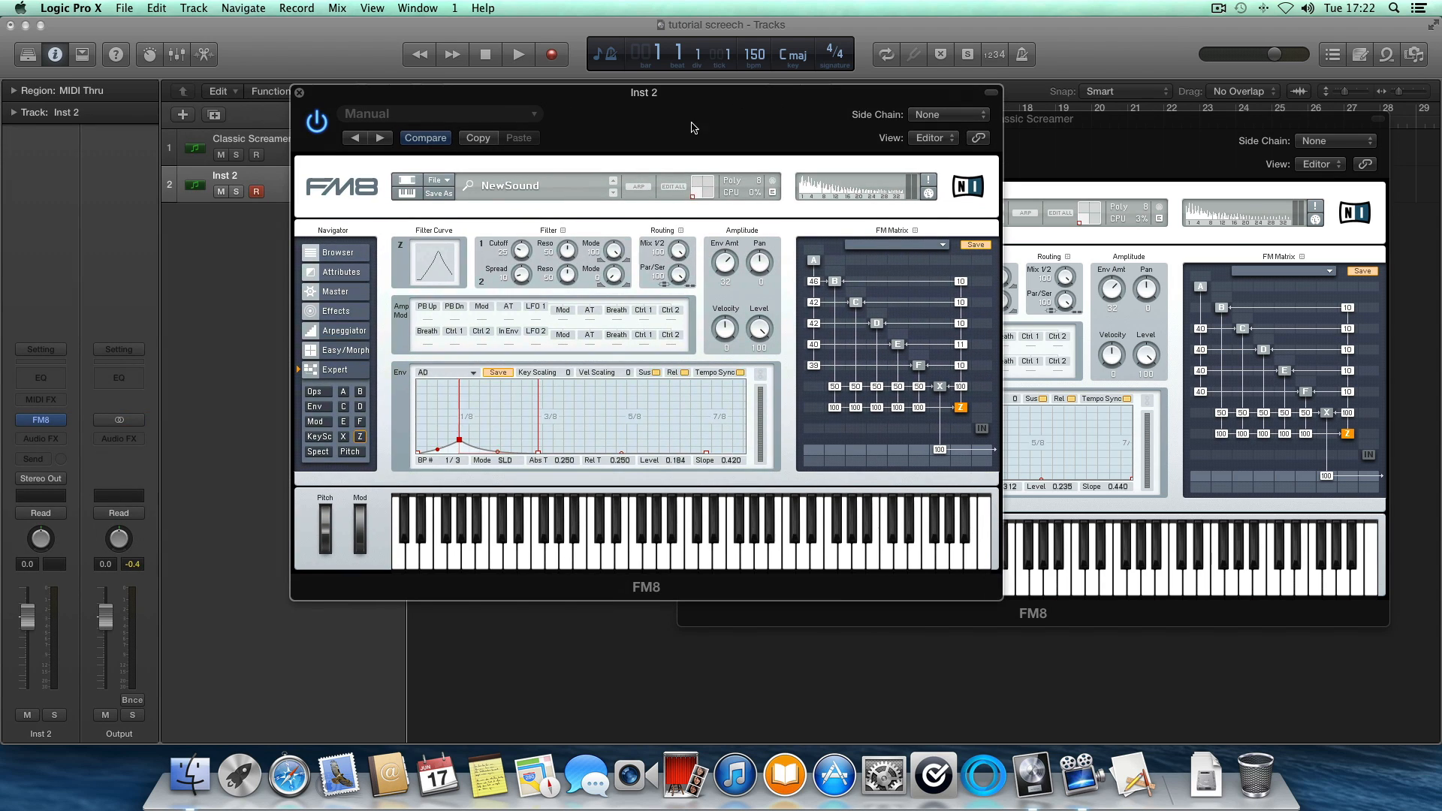
pyautogui.click(343, 311)
pyautogui.click(1157, 220)
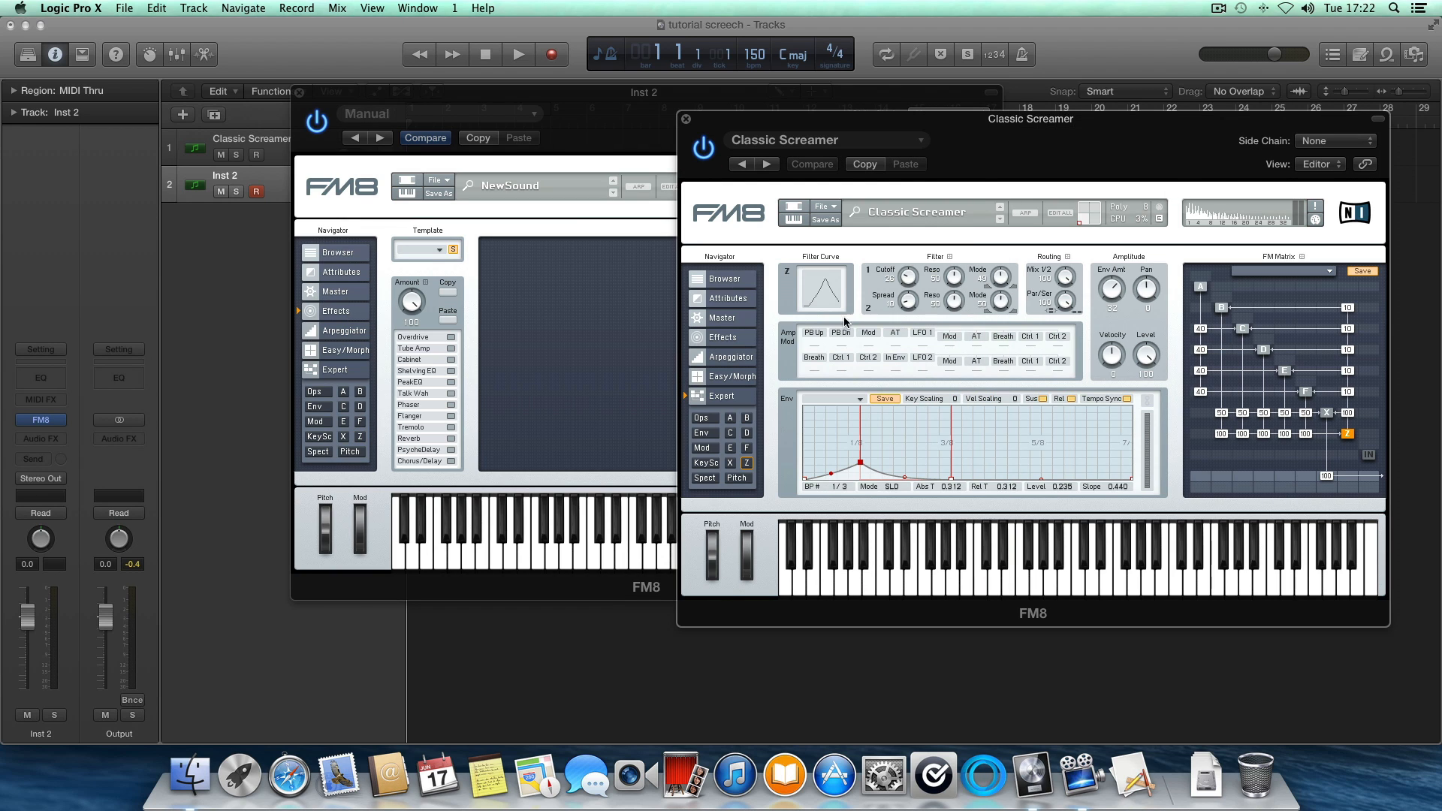
pyautogui.click(723, 338)
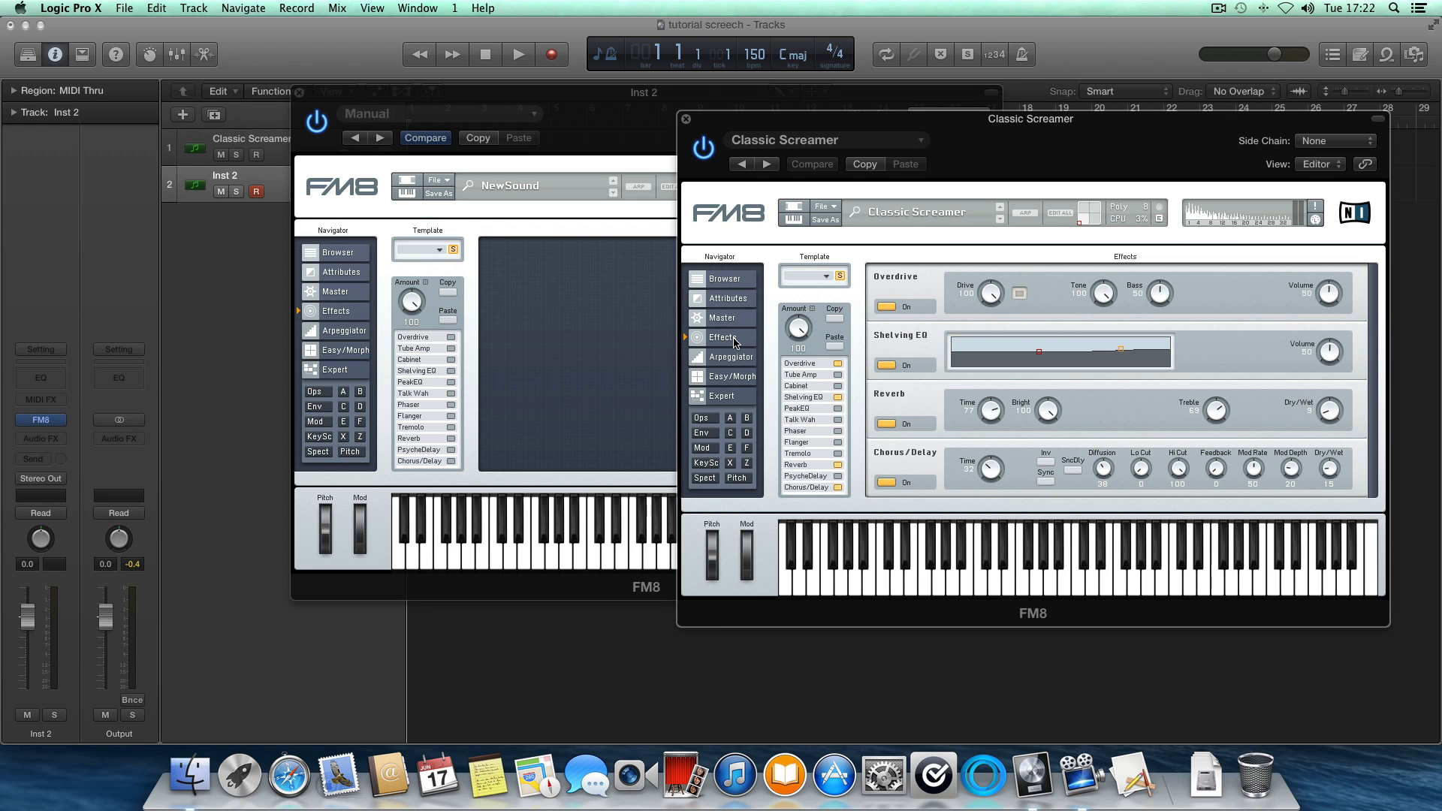
# Step: Enable Overdrive in the new patch with drive at 100 and tone at 100
pyautogui.click(453, 337)
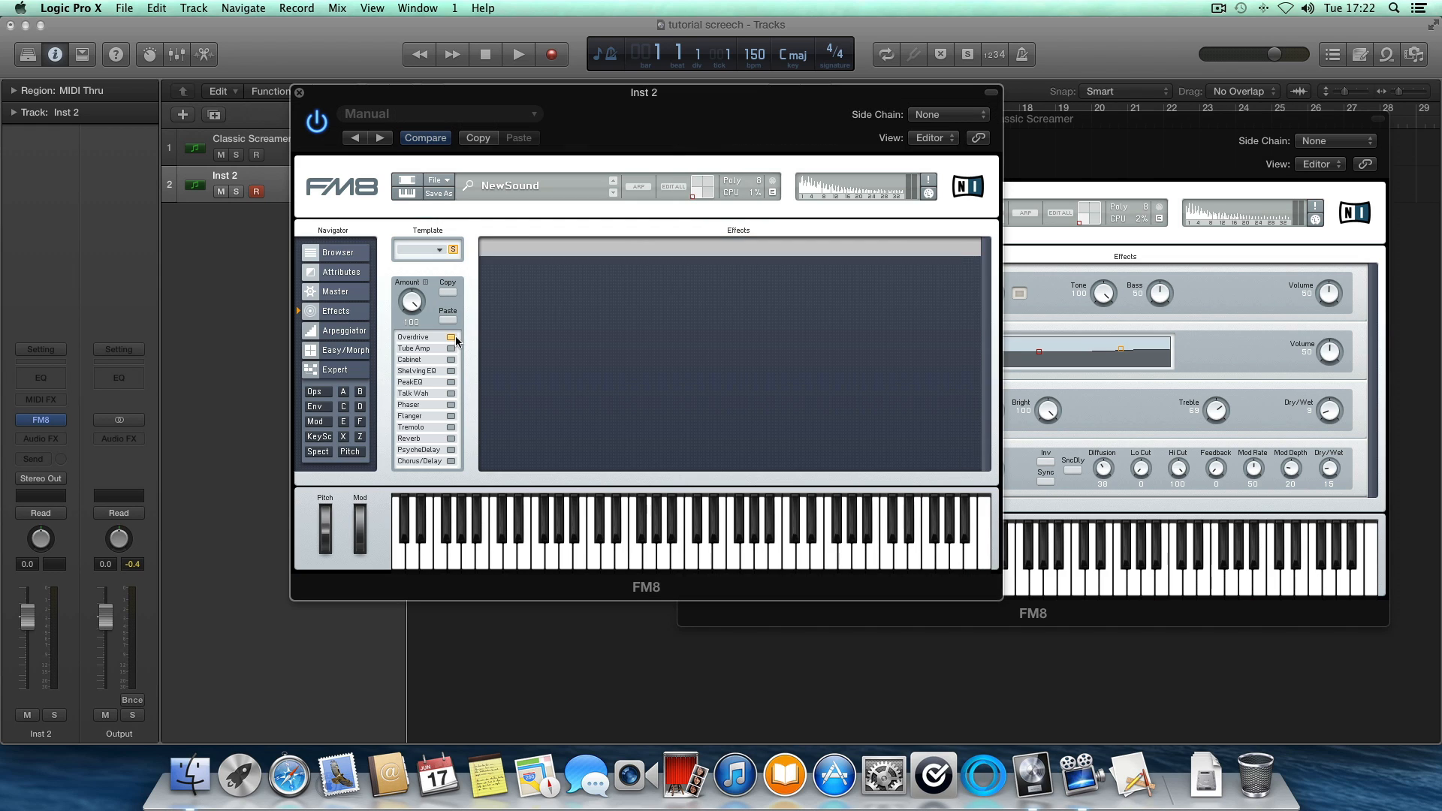
pyautogui.click(452, 337)
pyautogui.moveTo(605, 263); pyautogui.dragTo(626, 88)
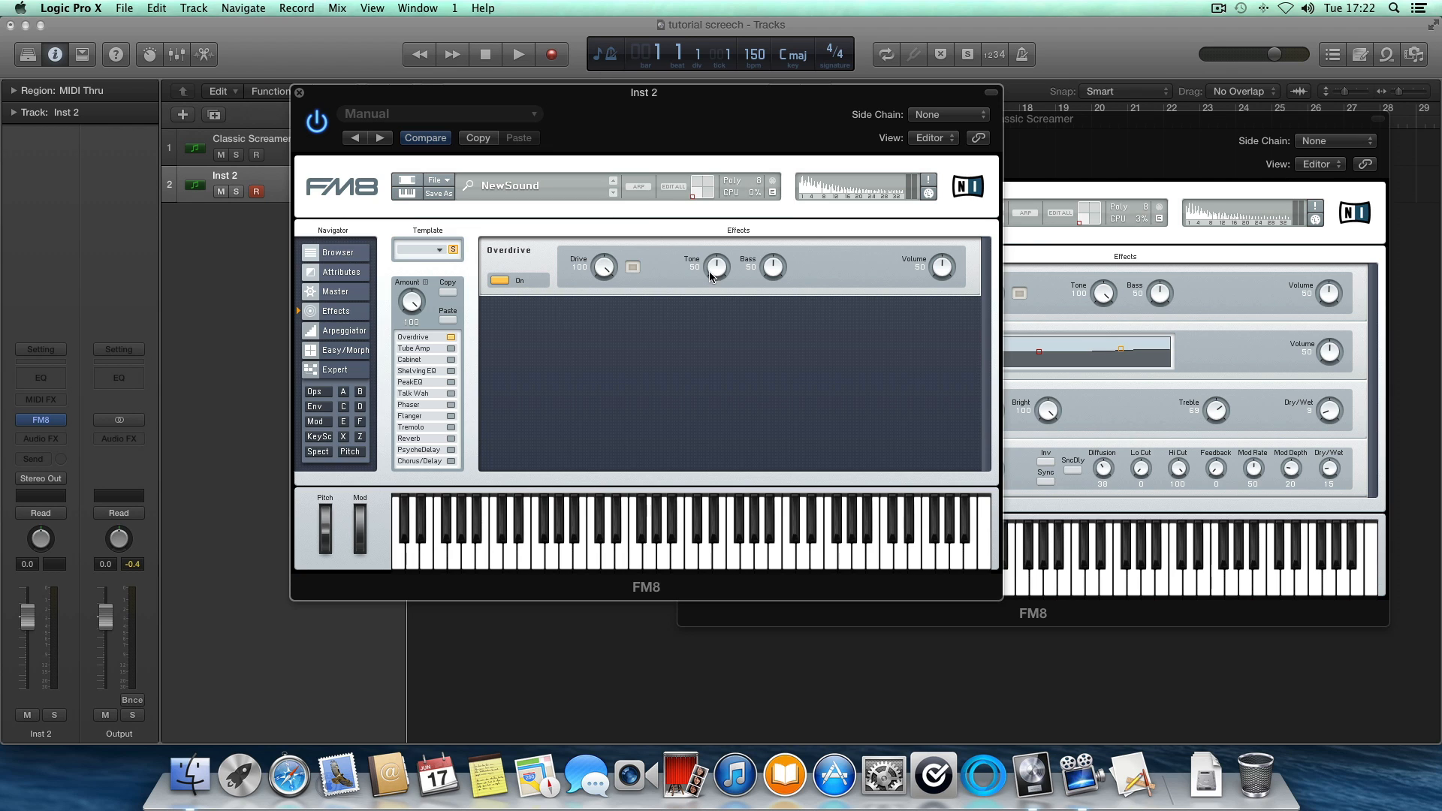
pyautogui.moveTo(715, 272); pyautogui.dragTo(565, 134)
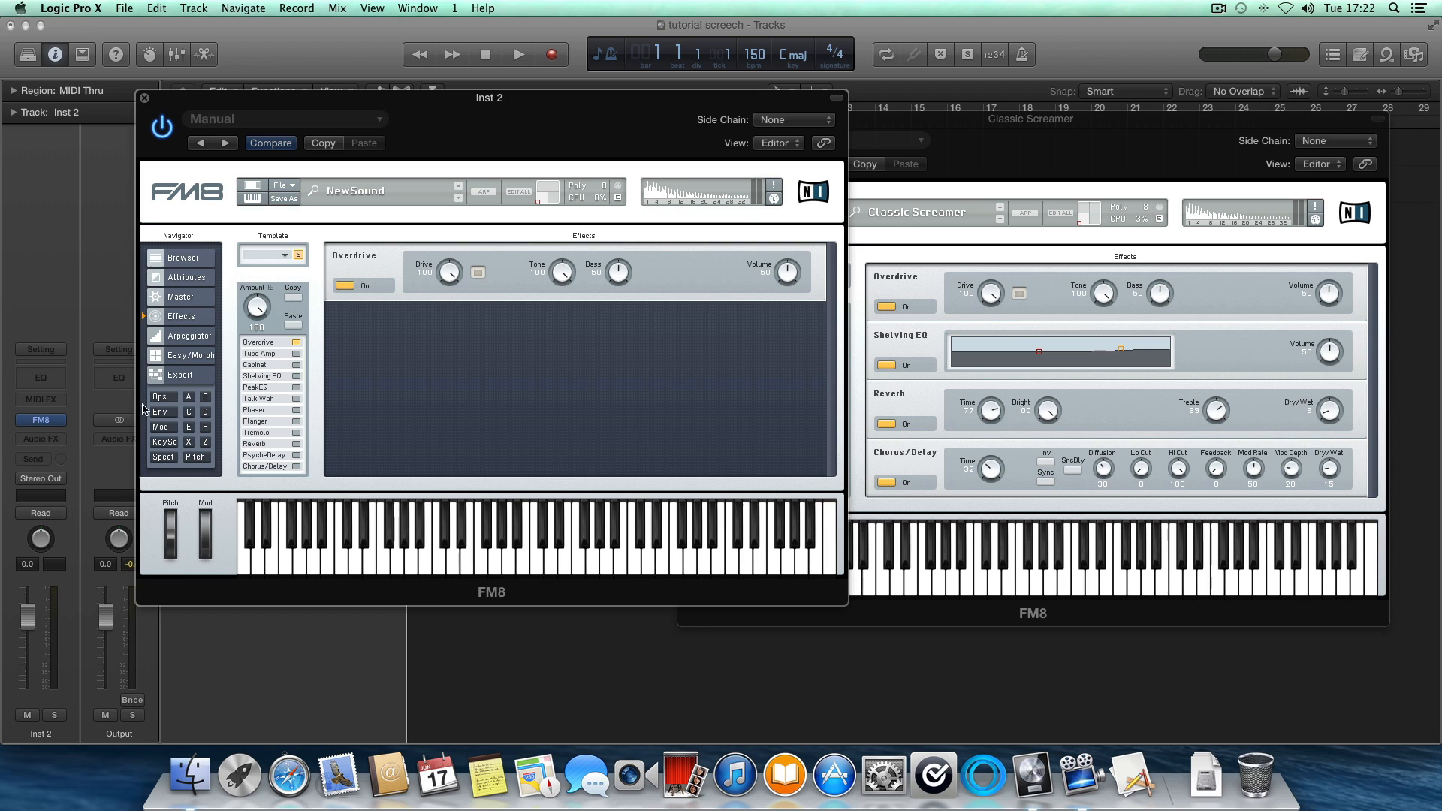
# Step: Add a Shelving EQ with a slight high-band boost, and a Reverb with time about 75 and reduced dry/wet
pyautogui.click(297, 376)
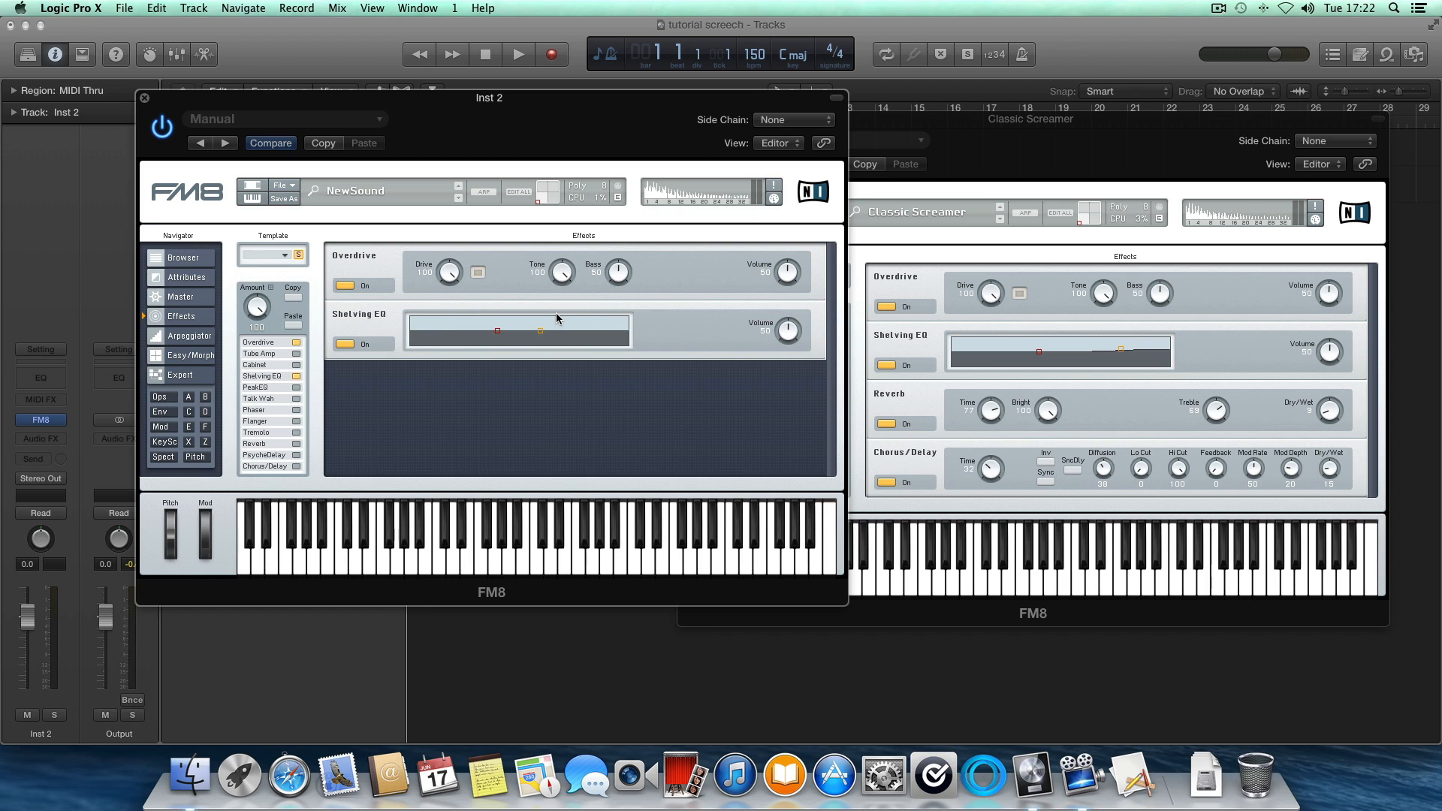
pyautogui.moveTo(543, 332); pyautogui.dragTo(583, 330)
pyautogui.click(296, 444)
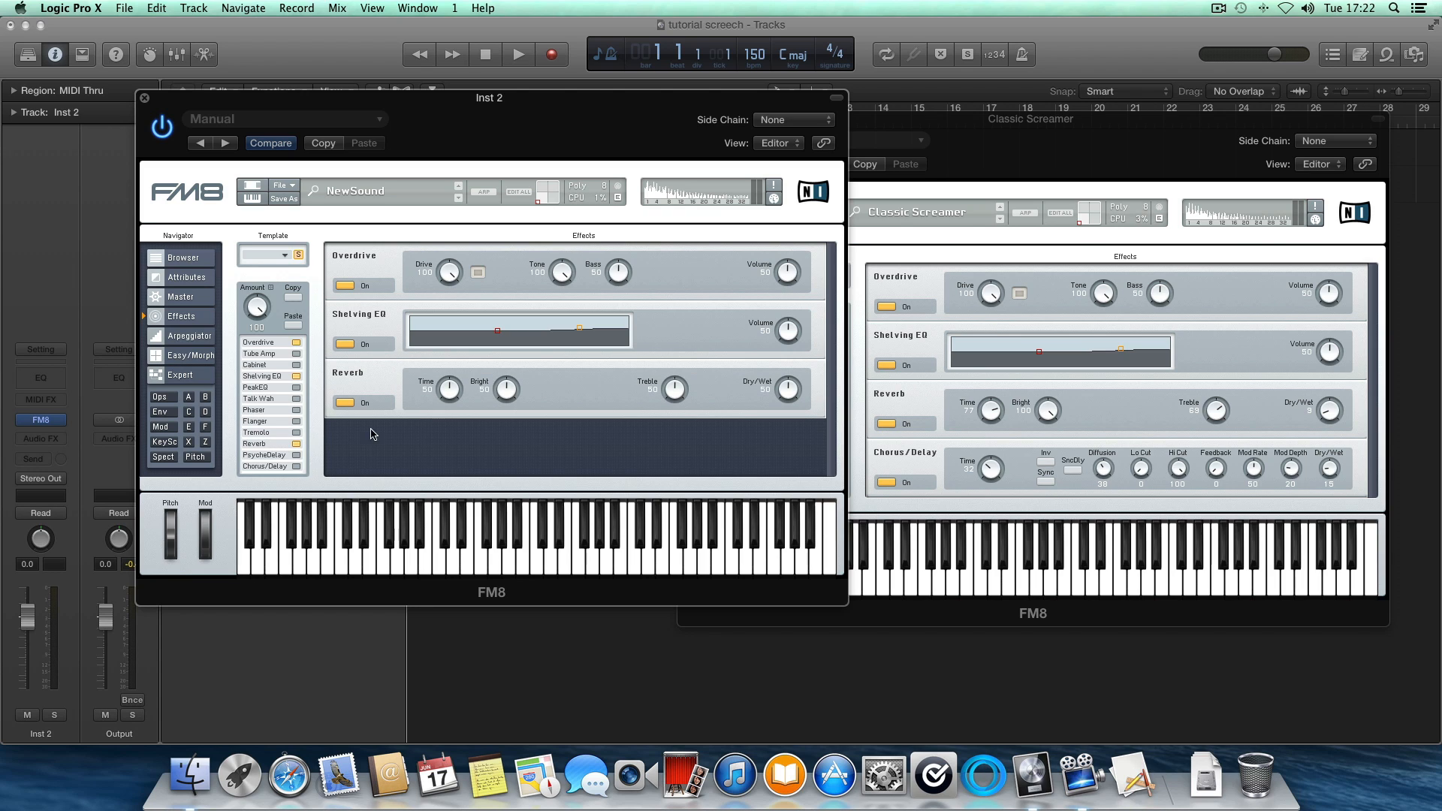
pyautogui.moveTo(444, 389); pyautogui.dragTo(446, 376)
pyautogui.moveTo(786, 386); pyautogui.dragTo(789, 396)
# Step: Add Chorus/Delay with Sync and SncDly enabled, diffusion about 38 and dry/wet 15
pyautogui.click(296, 467)
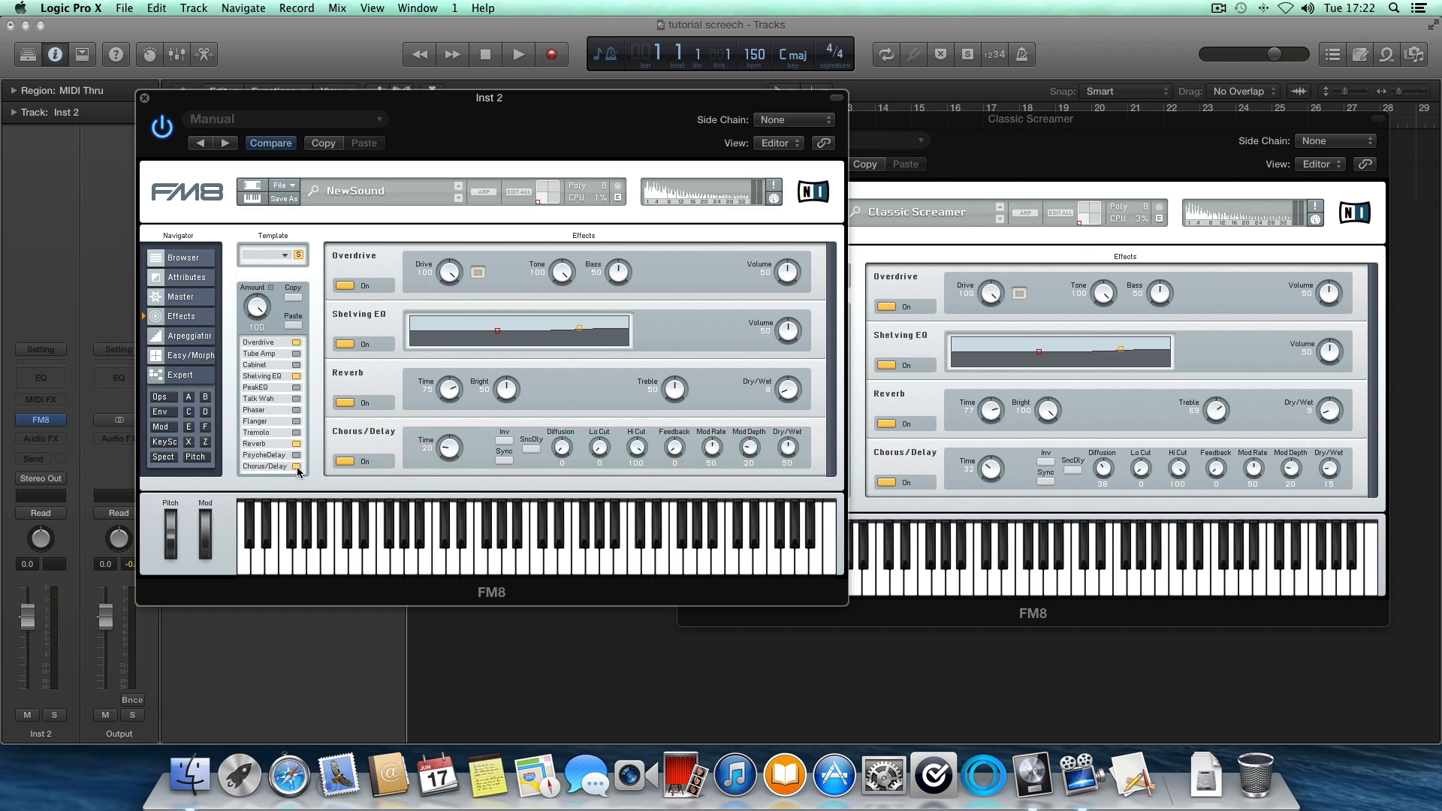
pyautogui.click(504, 462)
pyautogui.click(530, 449)
pyautogui.moveTo(560, 447); pyautogui.dragTo(559, 428)
pyautogui.moveTo(784, 435); pyautogui.dragTo(766, 456)
# Step: Compare the effects of both patches side by side and close the Classic Screamer FM8 window
pyautogui.click(1034, 166)
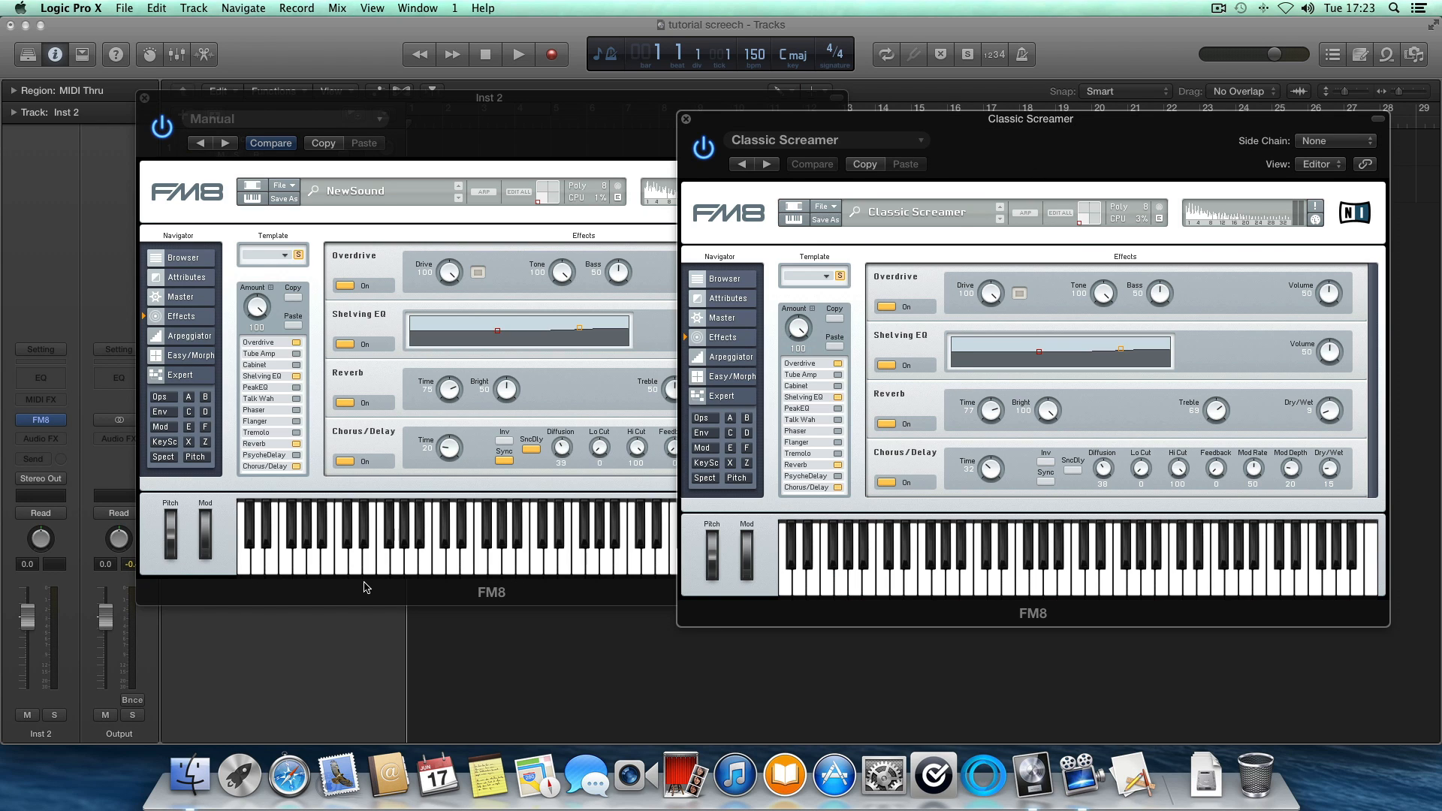
pyautogui.moveTo(480, 131); pyautogui.dragTo(619, 164)
pyautogui.click(1070, 124)
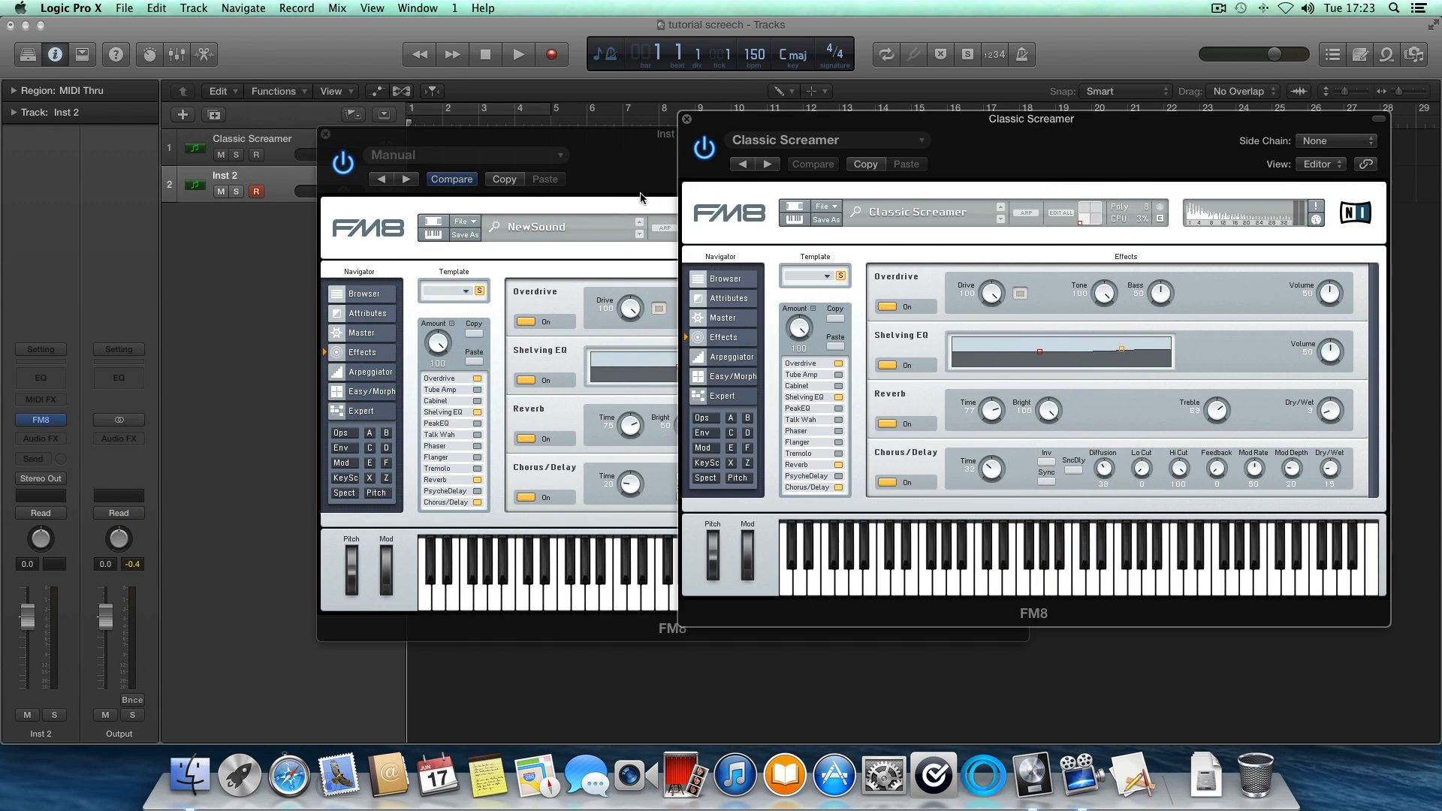
pyautogui.click(686, 119)
# Step: Insert a stereo Channel EQ on the Inst 2 track and enable its low cut at 210 Hz with a 48 dB/Oct slope
pyautogui.click(37, 440)
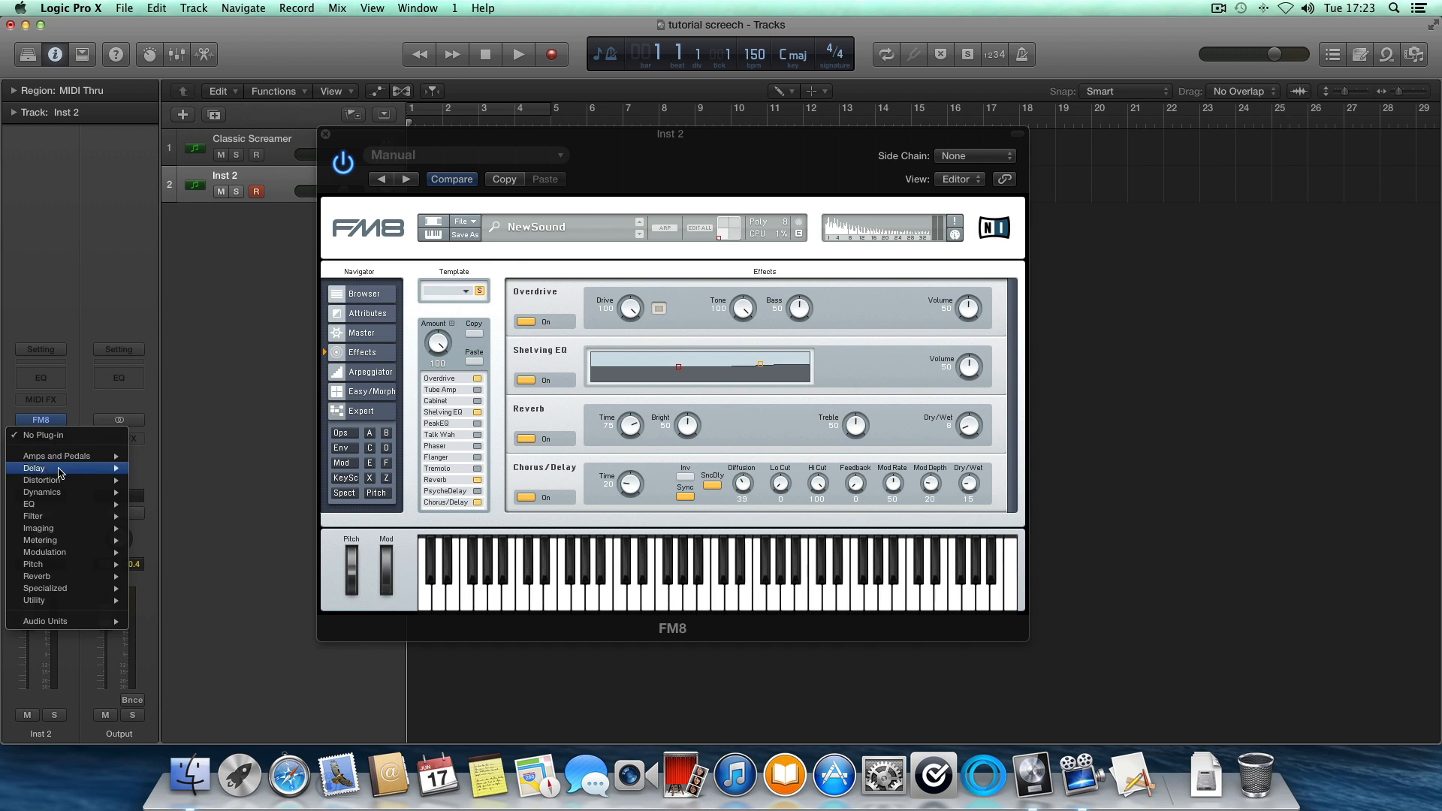
pyautogui.moveTo(68, 495)
pyautogui.moveTo(223, 506)
pyautogui.click(277, 504)
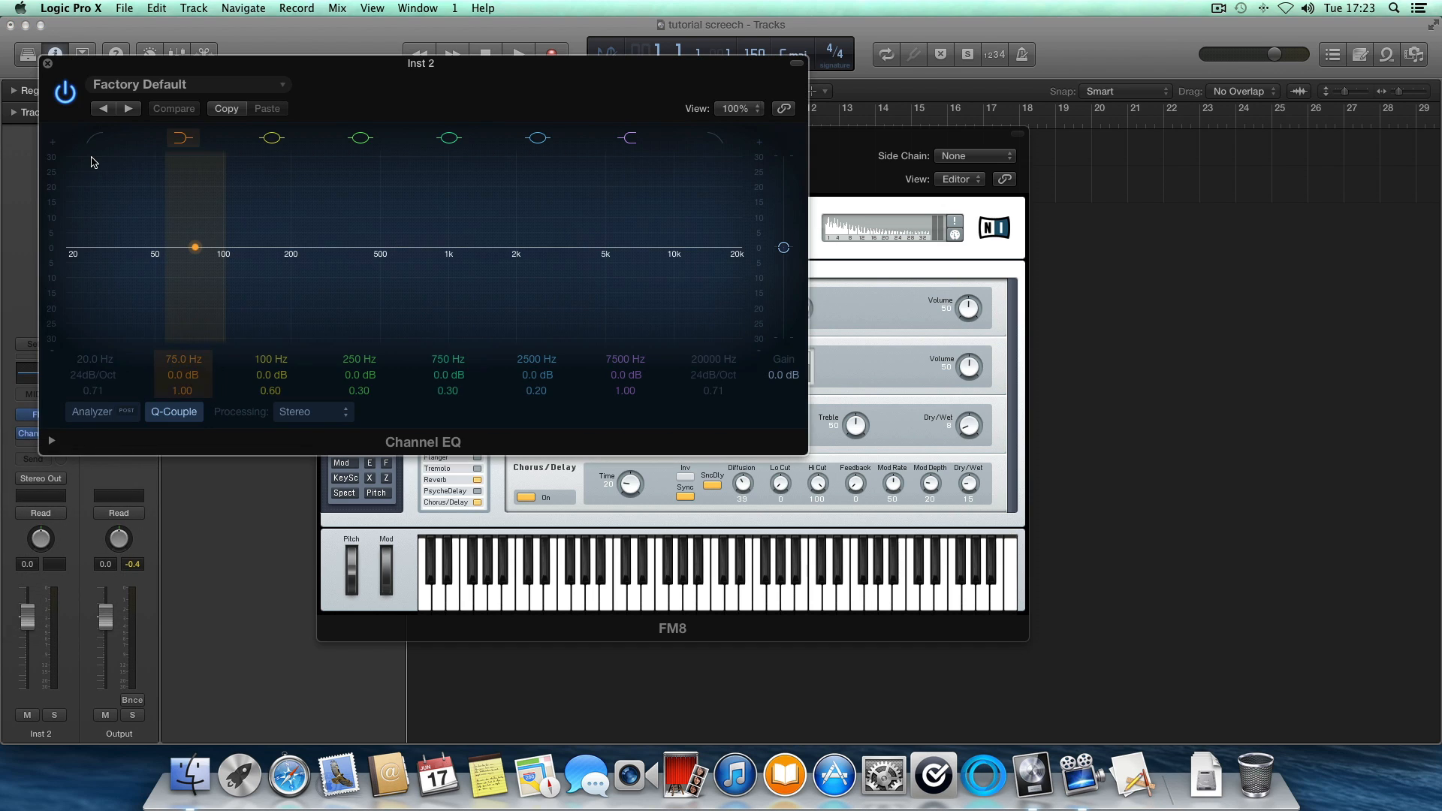
pyautogui.click(96, 146)
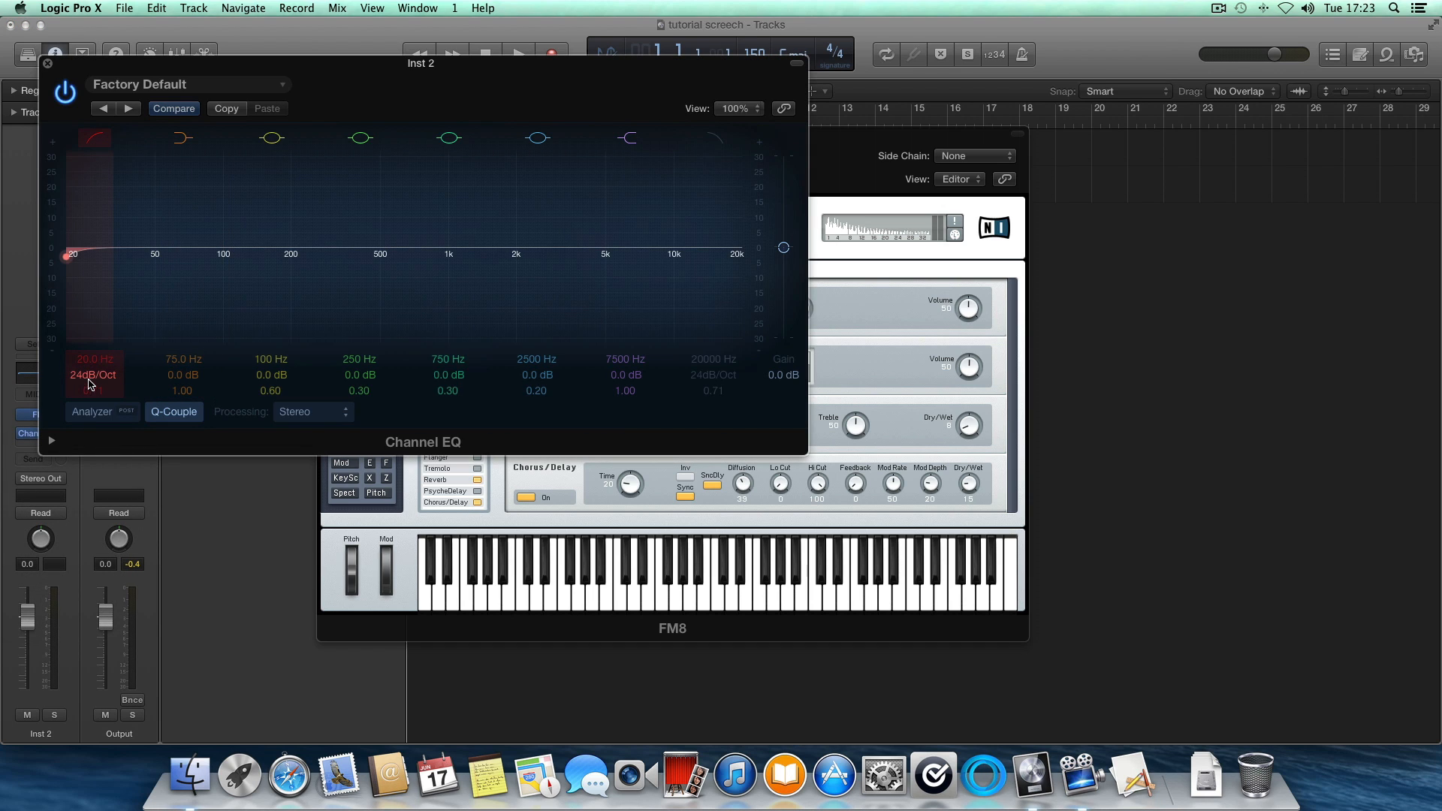
pyautogui.moveTo(90, 377); pyautogui.dragTo(89, 345)
pyautogui.moveTo(98, 257); pyautogui.dragTo(296, 257)
# Step: Enable the Channel EQ's high cut at 15000 Hz with a 48 dB/Oct slope and move the EQ window aside
pyautogui.click(715, 140)
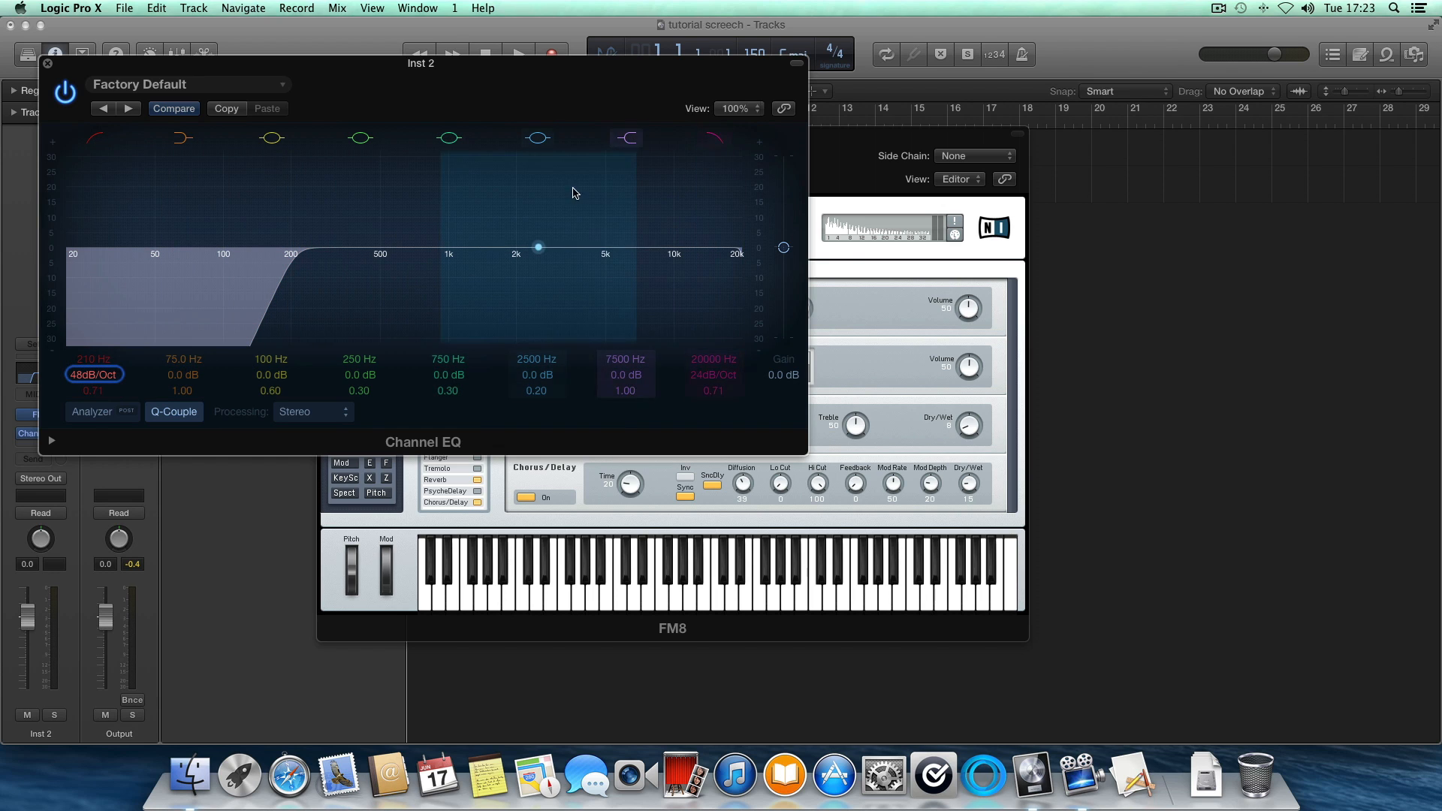
pyautogui.moveTo(710, 375)
pyautogui.mouseDown()
pyautogui.moveTo(709, 353)
pyautogui.moveTo(713, 380)
pyautogui.mouseUp()
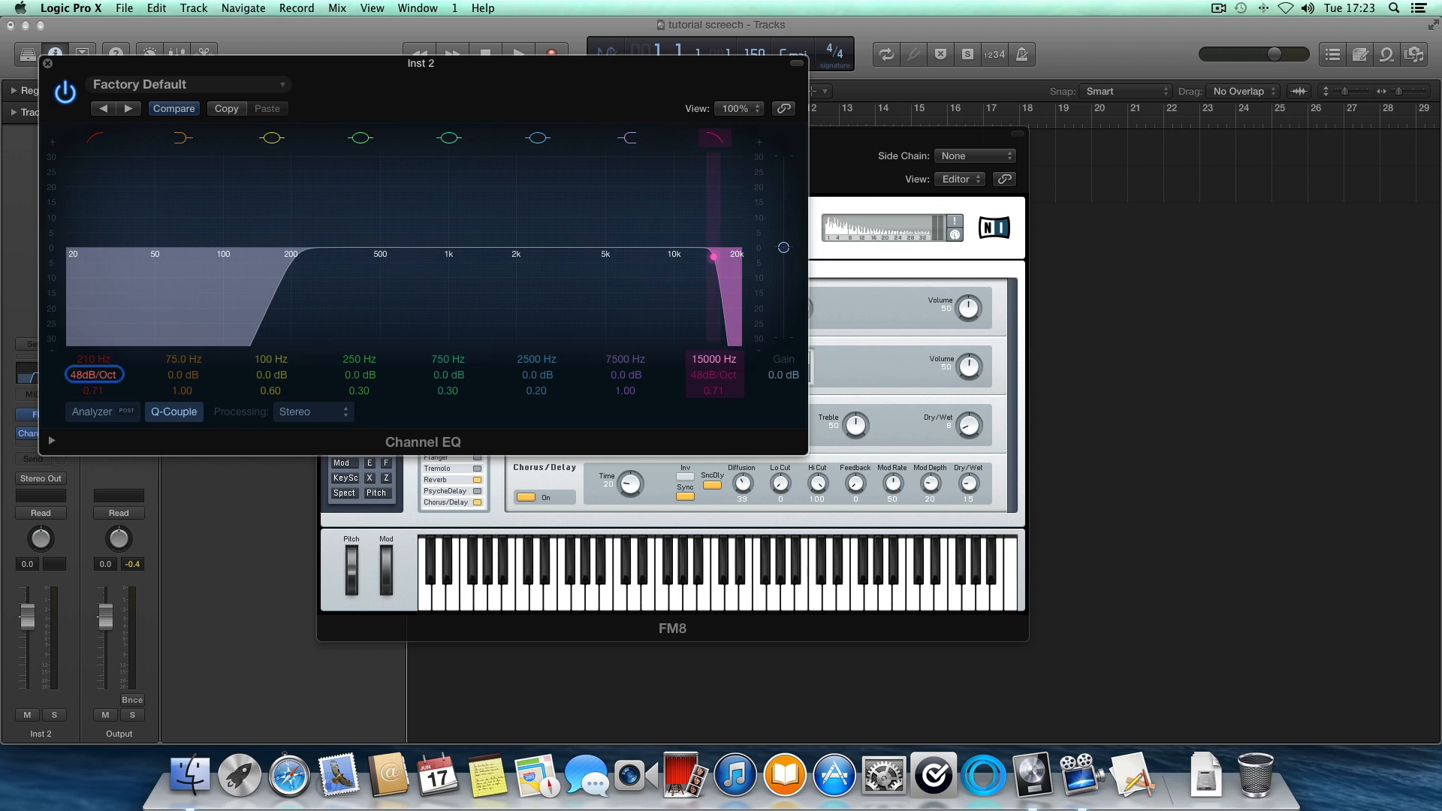
pyautogui.moveTo(546, 70); pyautogui.dragTo(916, 60)
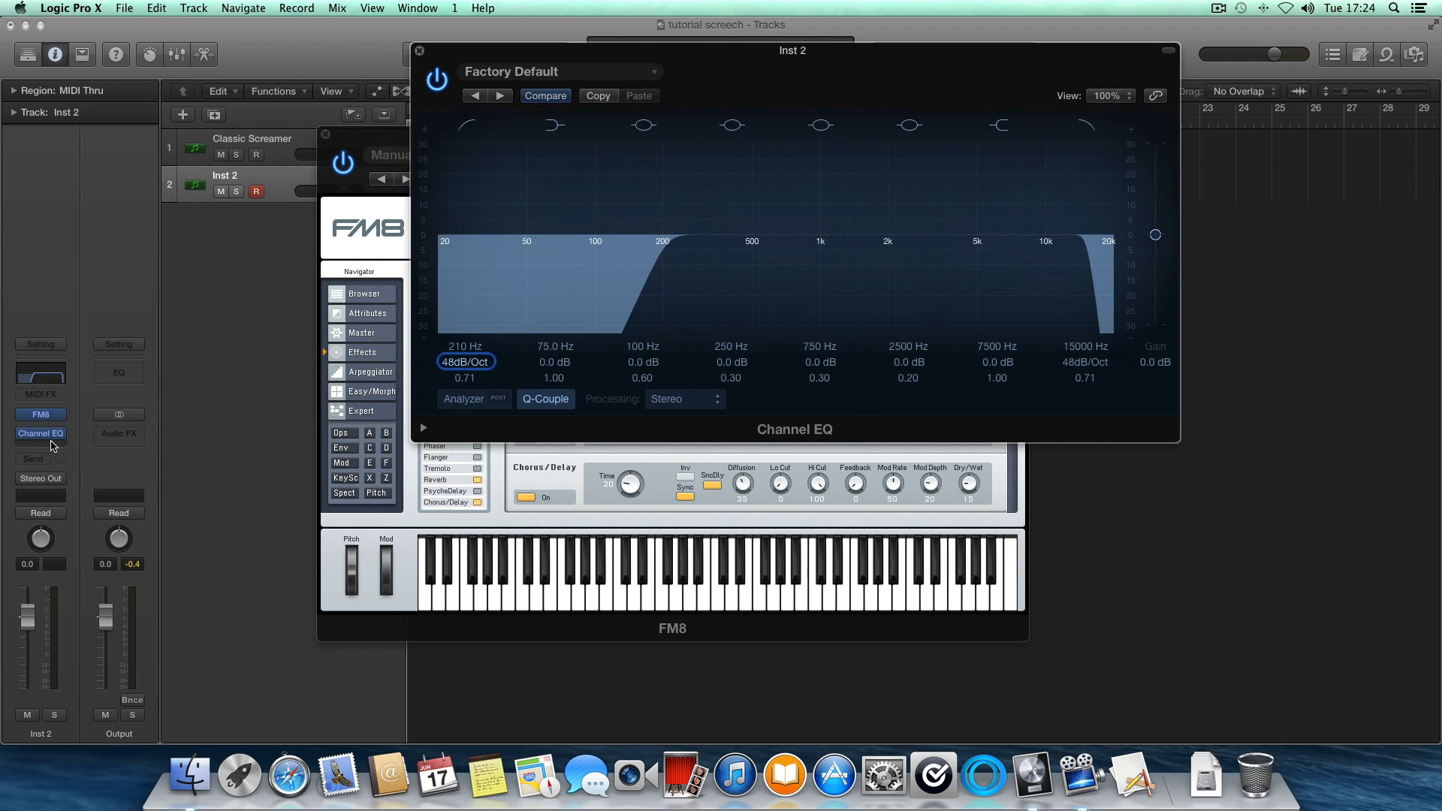
# Step: Add a stereo Chorus after the Channel EQ with intensity 100%, rate 0.300 Hz and mix 26%, and move the plug-in windows aside
pyautogui.click(30, 457)
pyautogui.moveTo(103, 555)
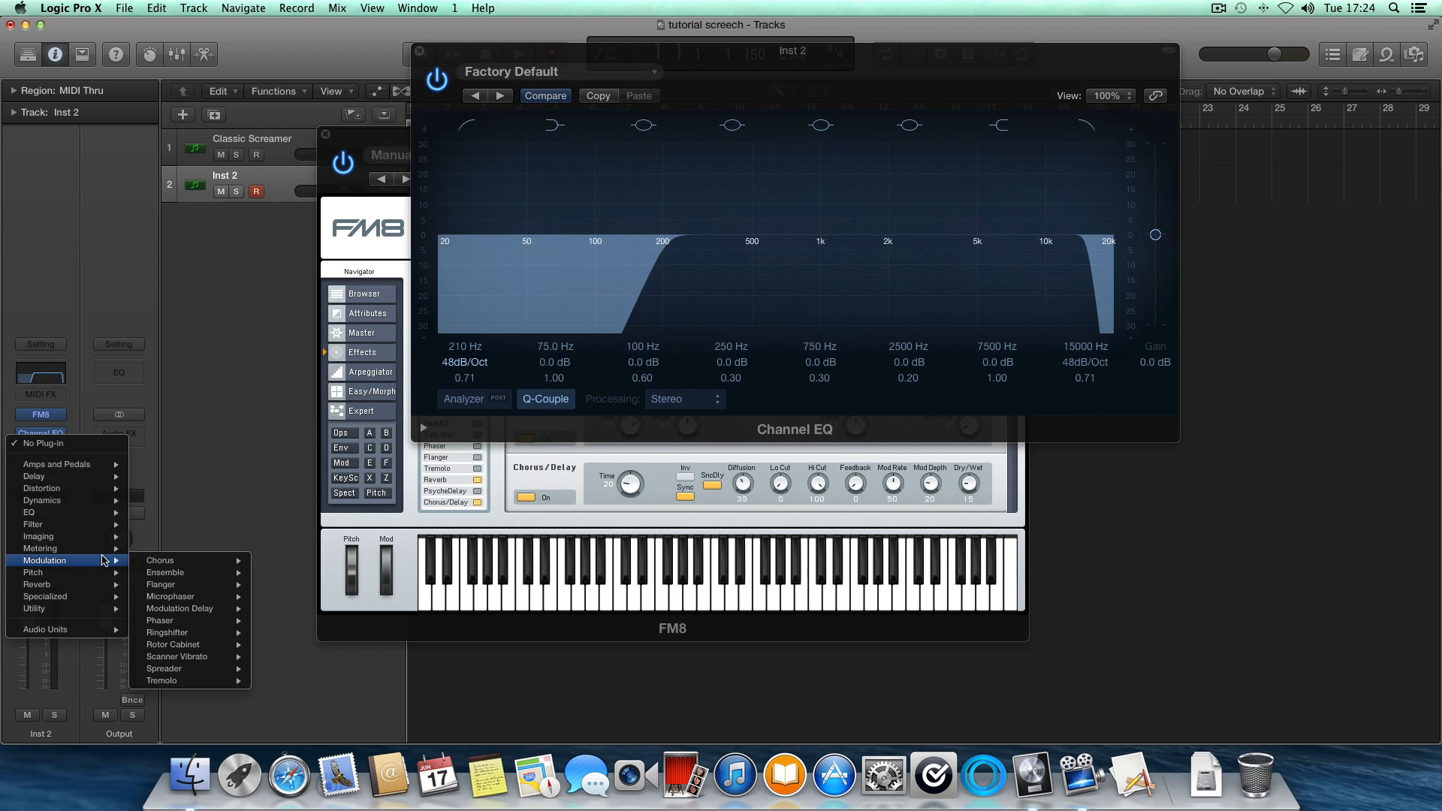
pyautogui.moveTo(223, 561)
pyautogui.click(277, 563)
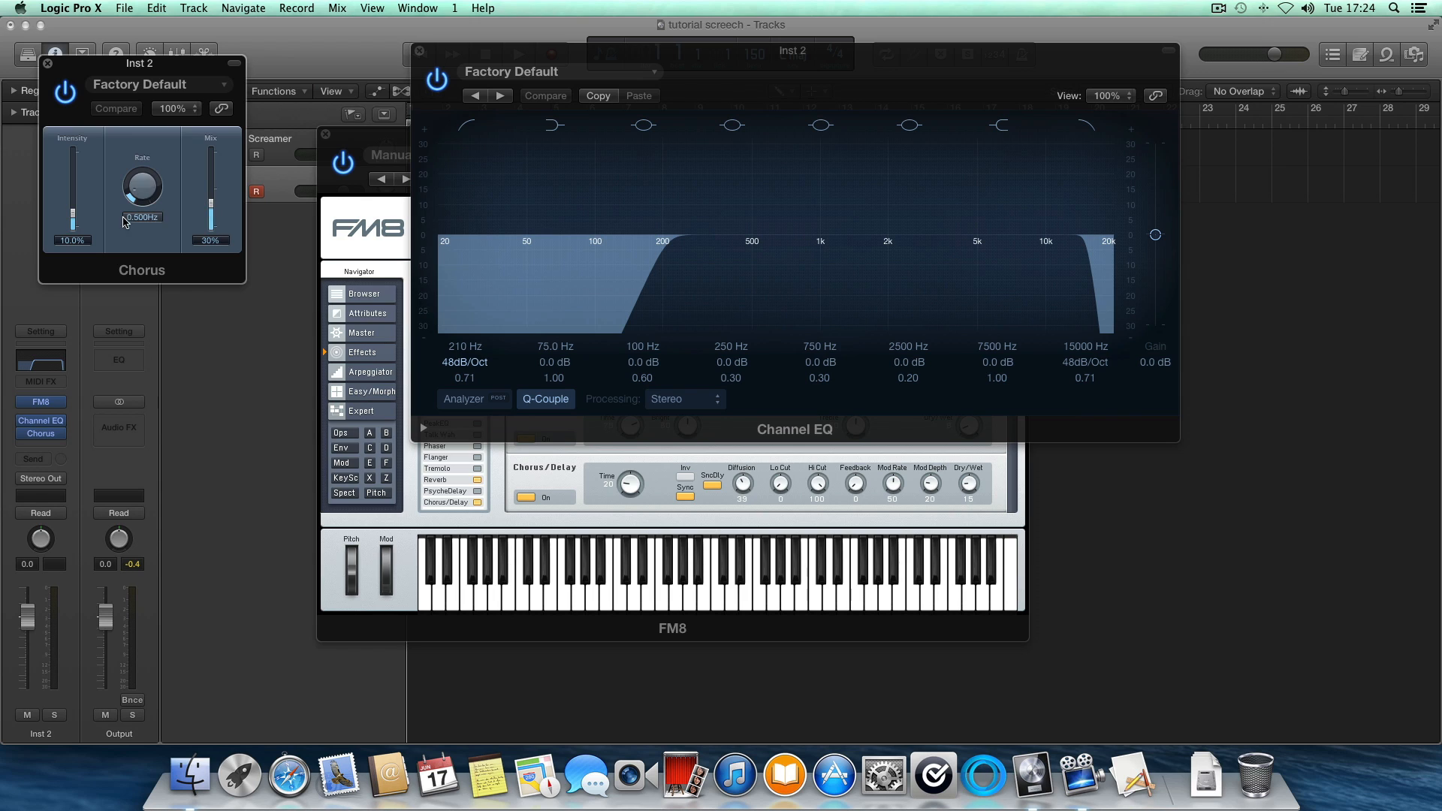
pyautogui.moveTo(215, 208); pyautogui.dragTo(219, 212)
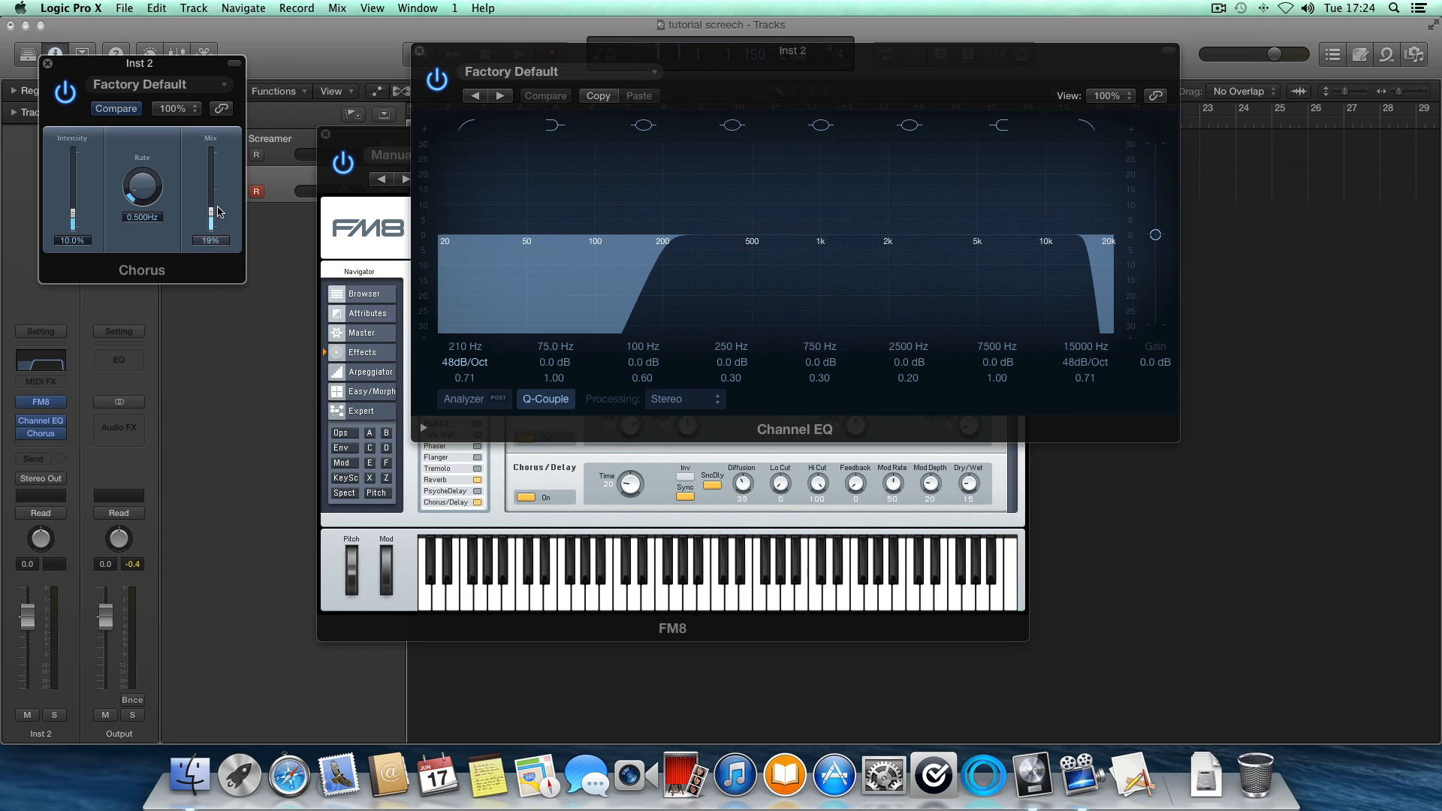
pyautogui.moveTo(74, 213); pyautogui.dragTo(74, 69)
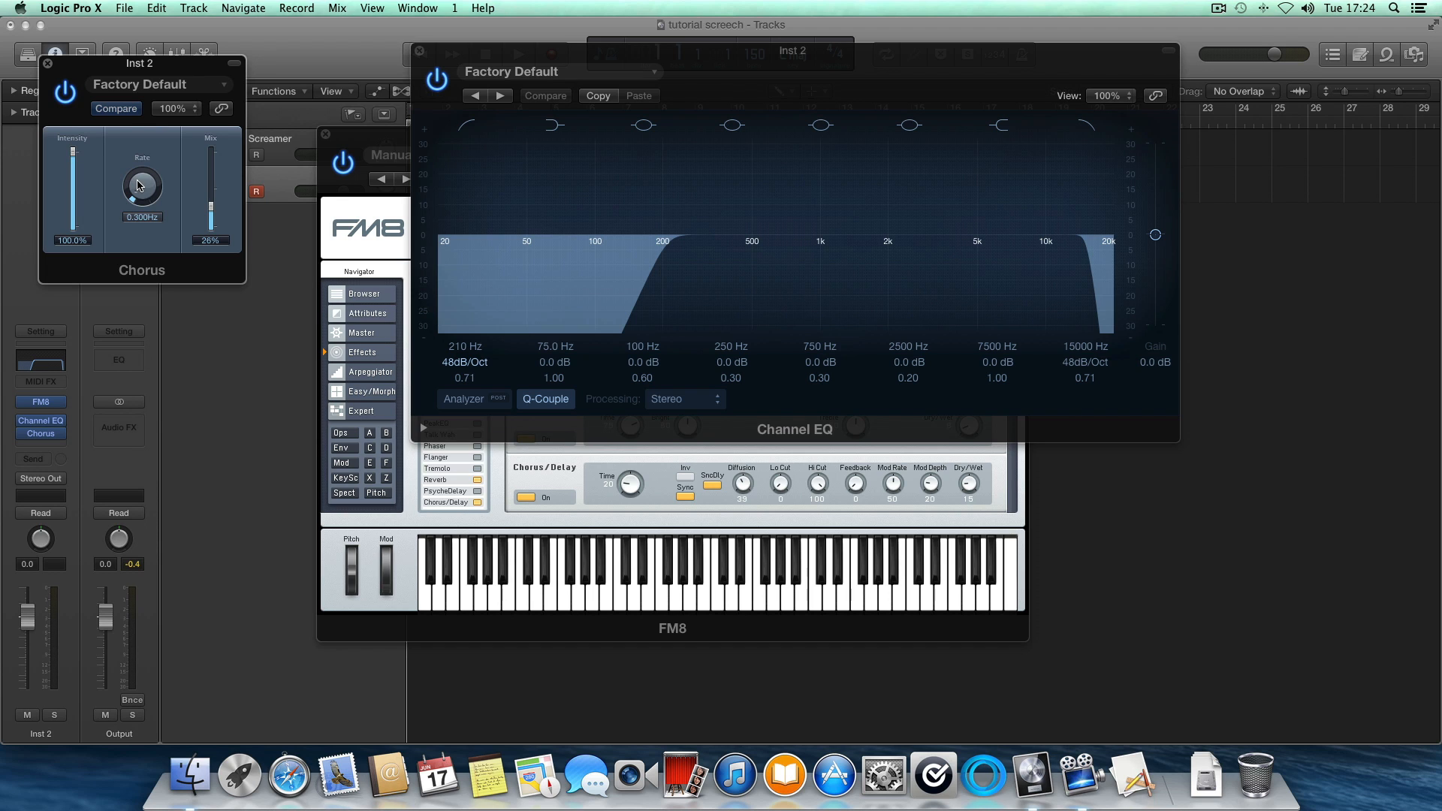
pyautogui.moveTo(411, 145); pyautogui.dragTo(781, 160)
pyautogui.moveTo(169, 70); pyautogui.dragTo(792, 169)
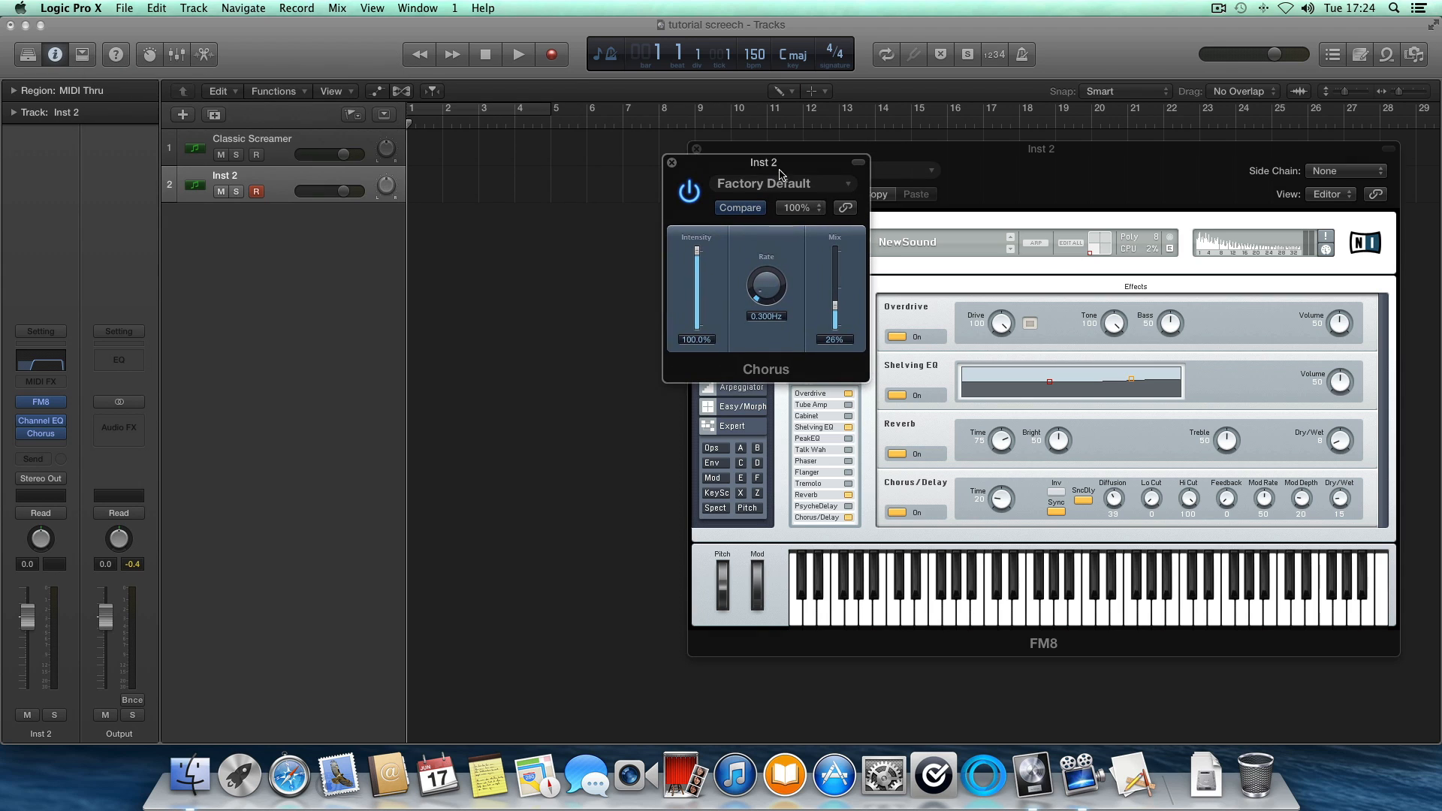
# Step: Check the Chorus settings on the Classic Screamer track and close that Chorus window
pyautogui.click(331, 140)
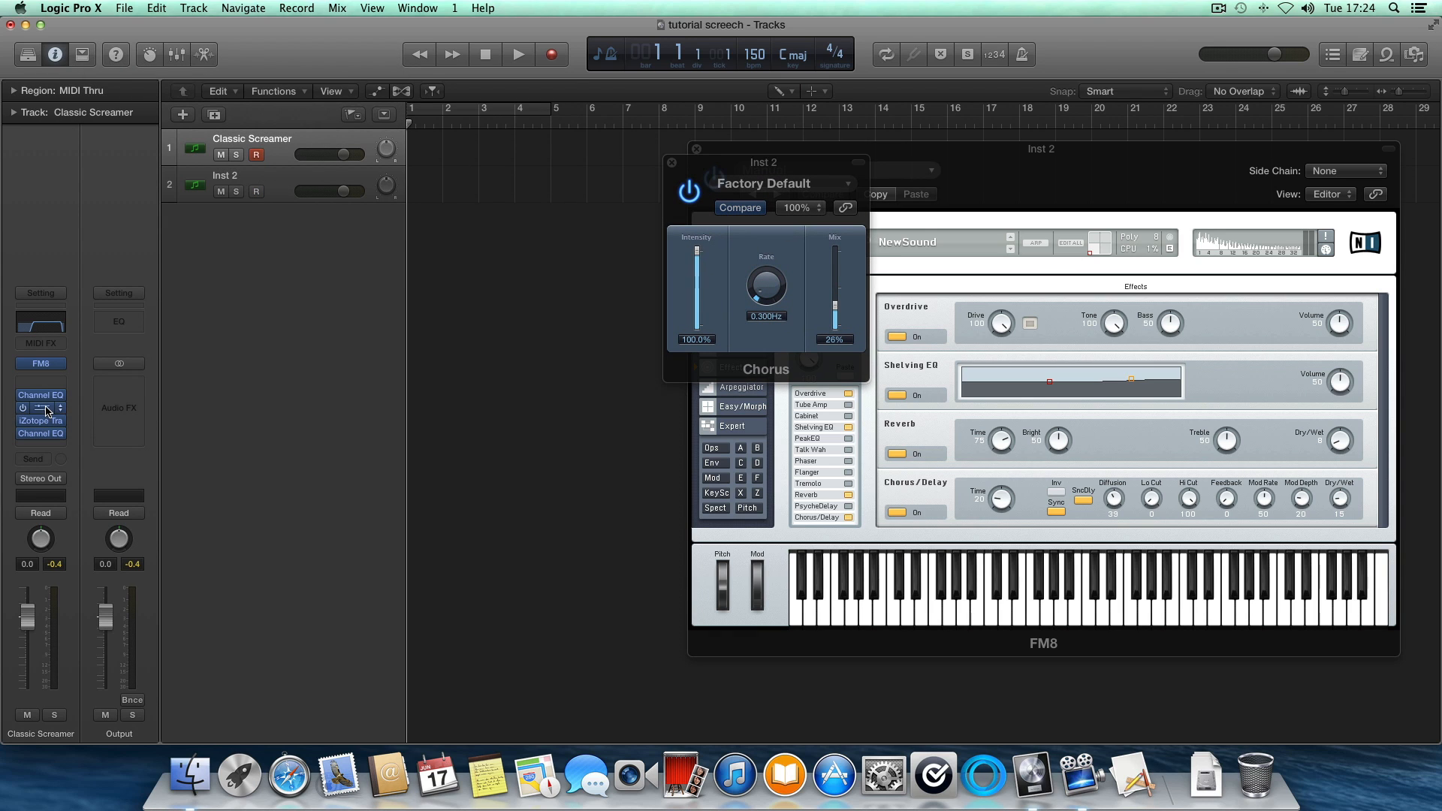
pyautogui.click(47, 410)
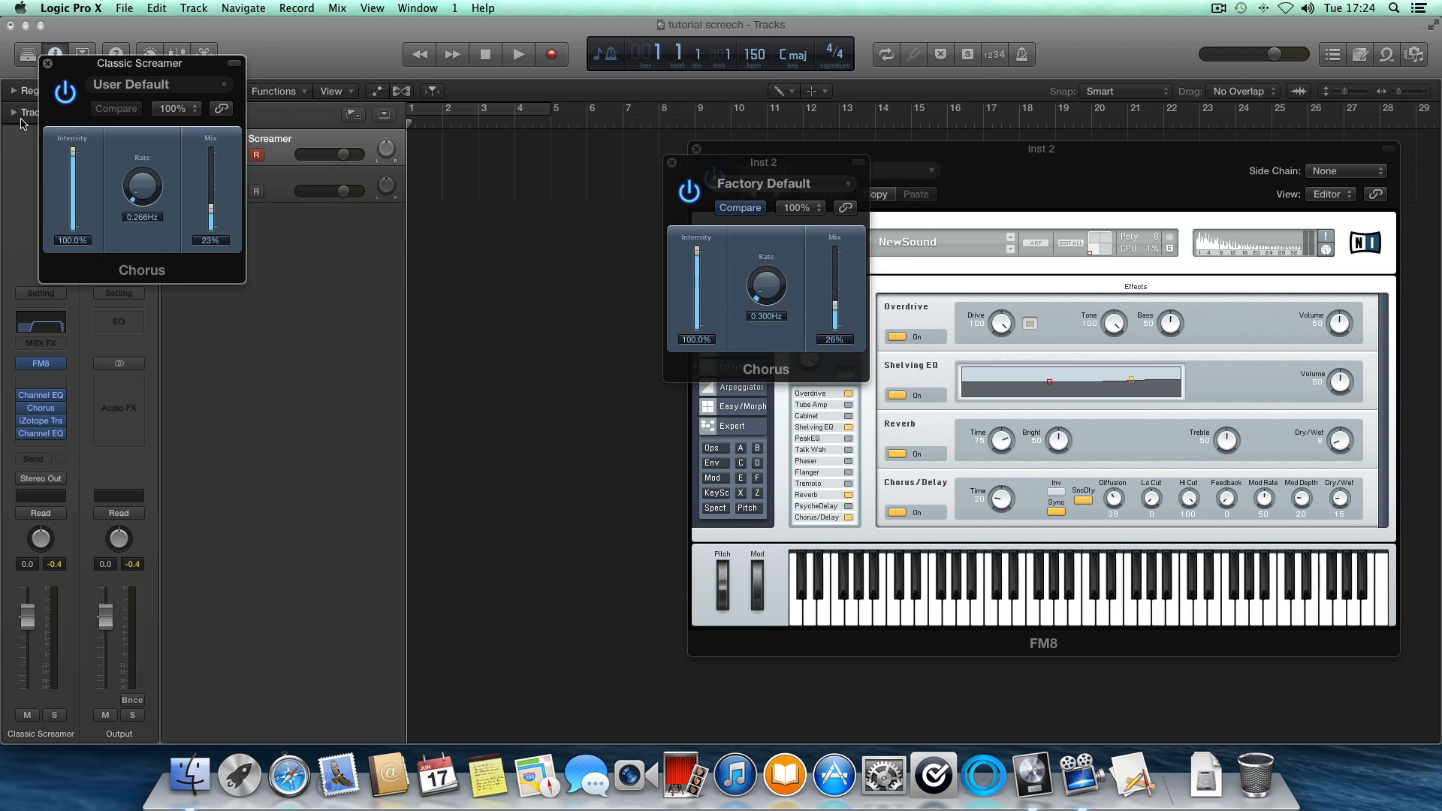
pyautogui.click(47, 63)
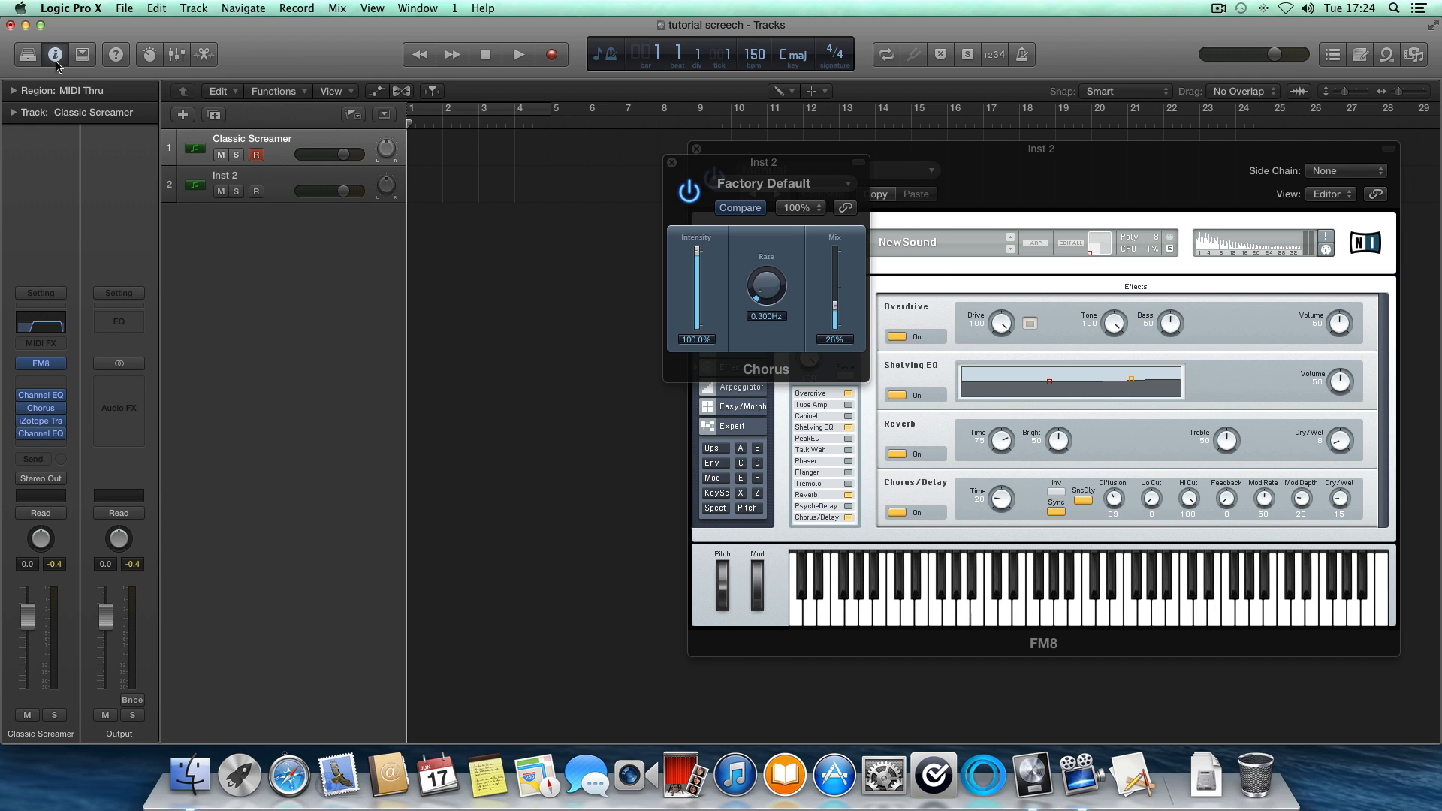
# Step: Lower the Inst 2 Chorus rate to about 0.233 Hz and close the Chorus window
pyautogui.click(259, 174)
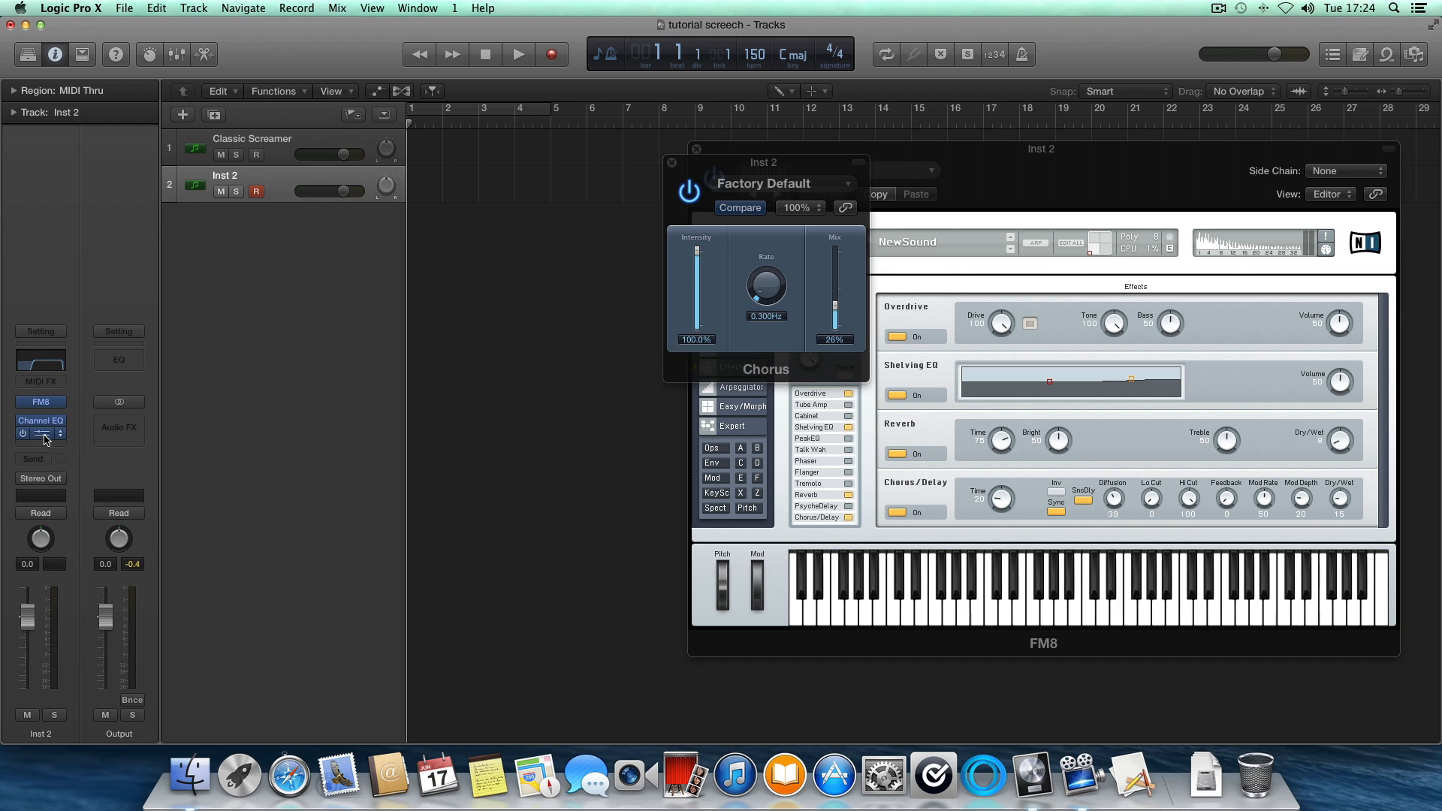
pyautogui.click(45, 437)
pyautogui.click(45, 436)
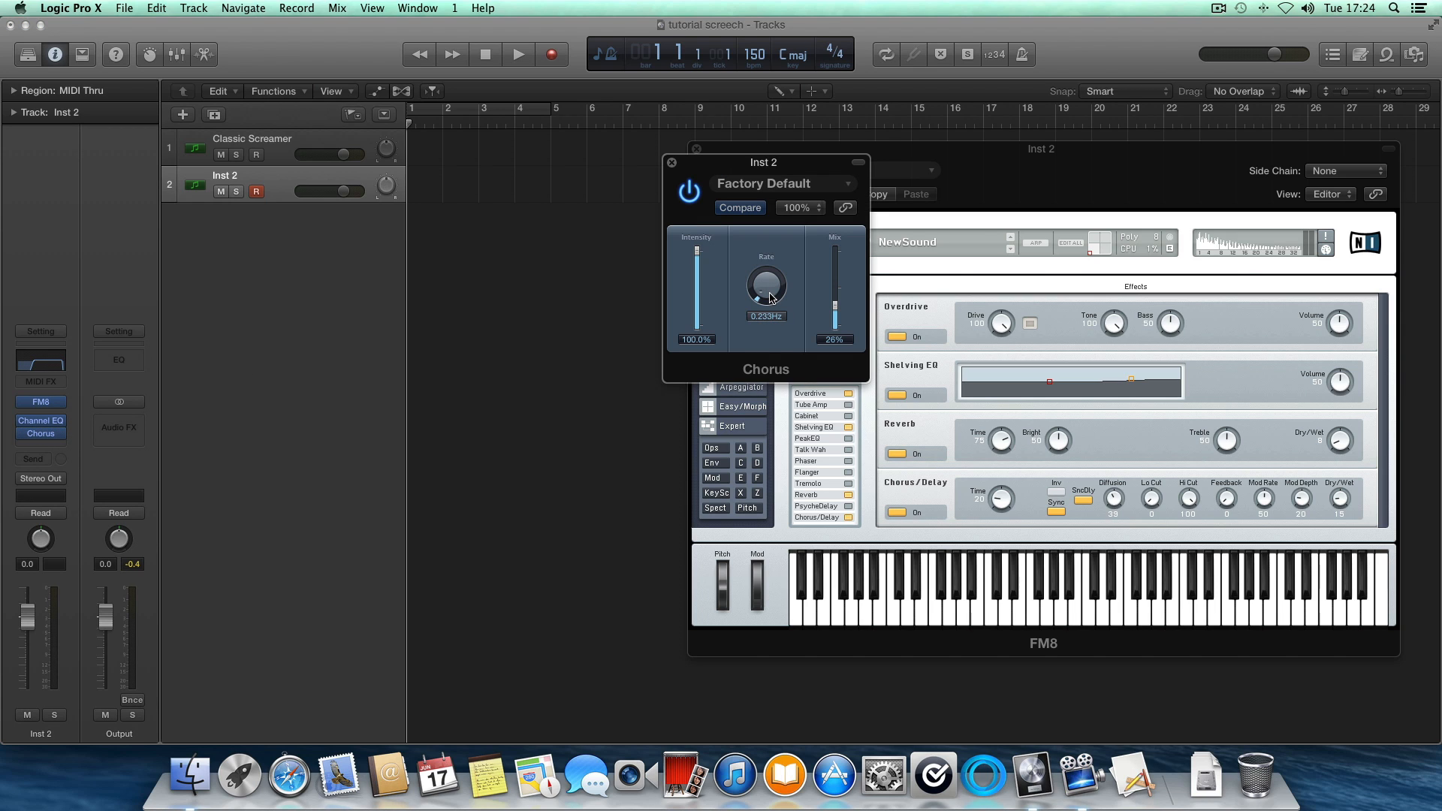
pyautogui.click(672, 163)
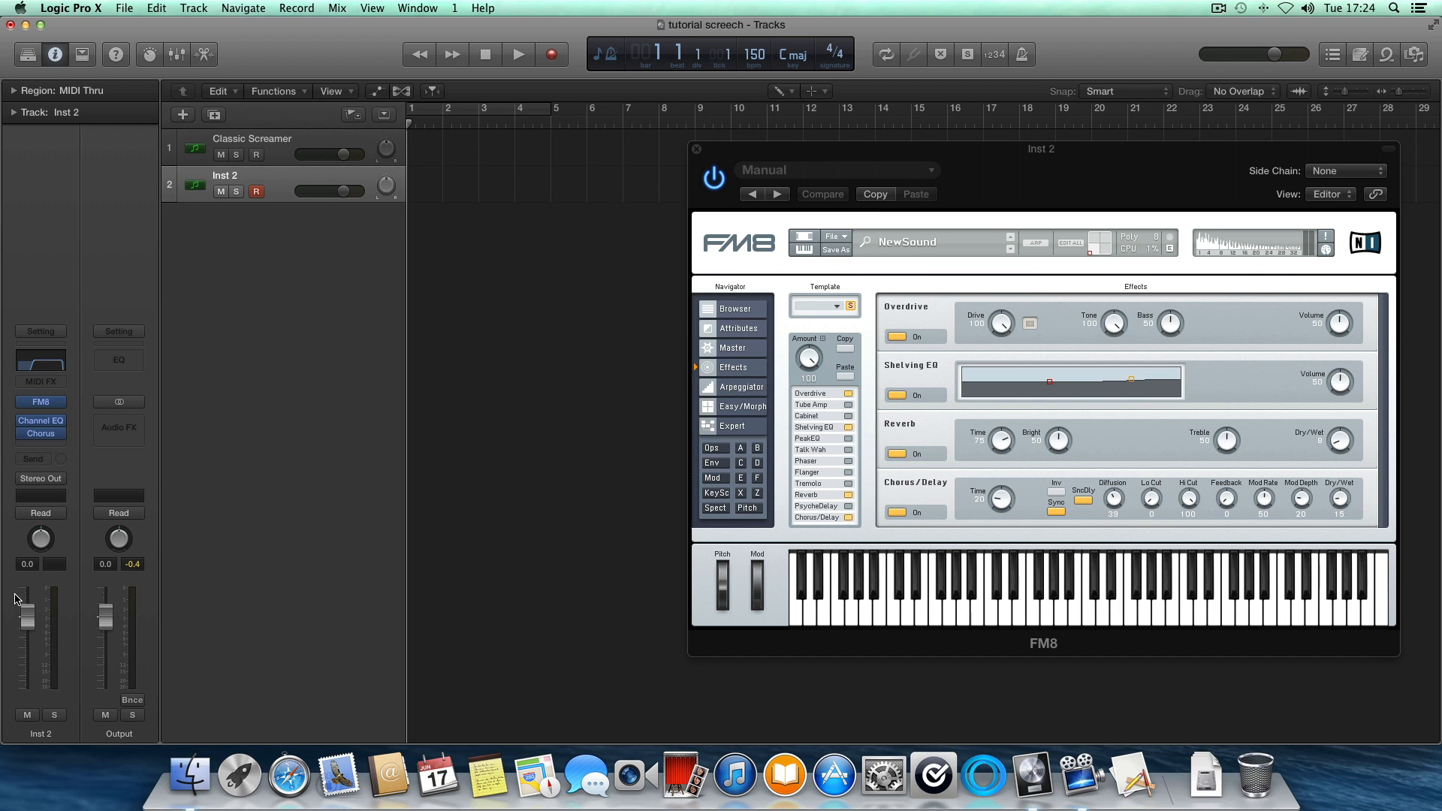
# Step: Check the Classic Screamer effect chain and insert iZotope Trash 2 after the Chorus on the Inst 2 track
pyautogui.click(299, 145)
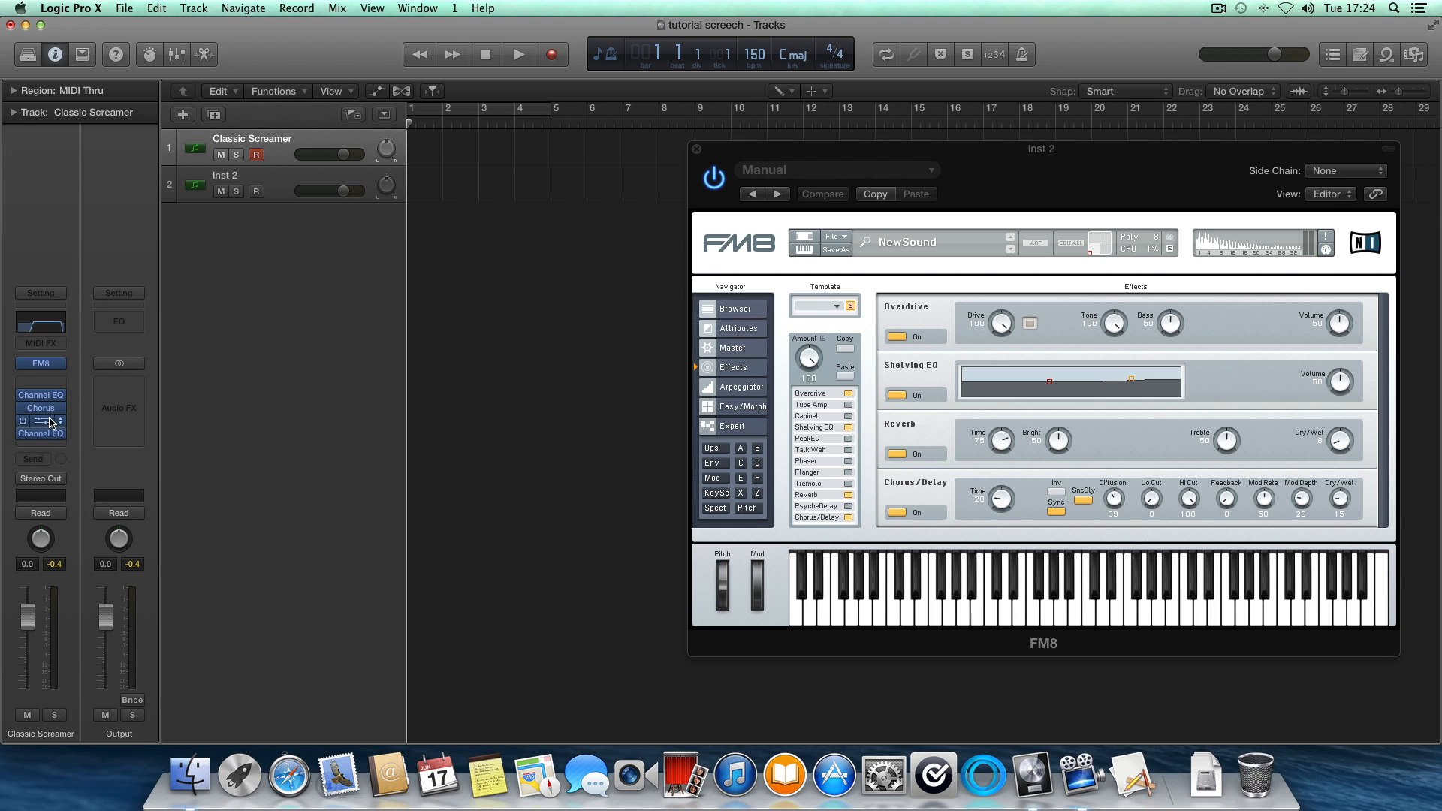
pyautogui.click(277, 184)
pyautogui.click(63, 447)
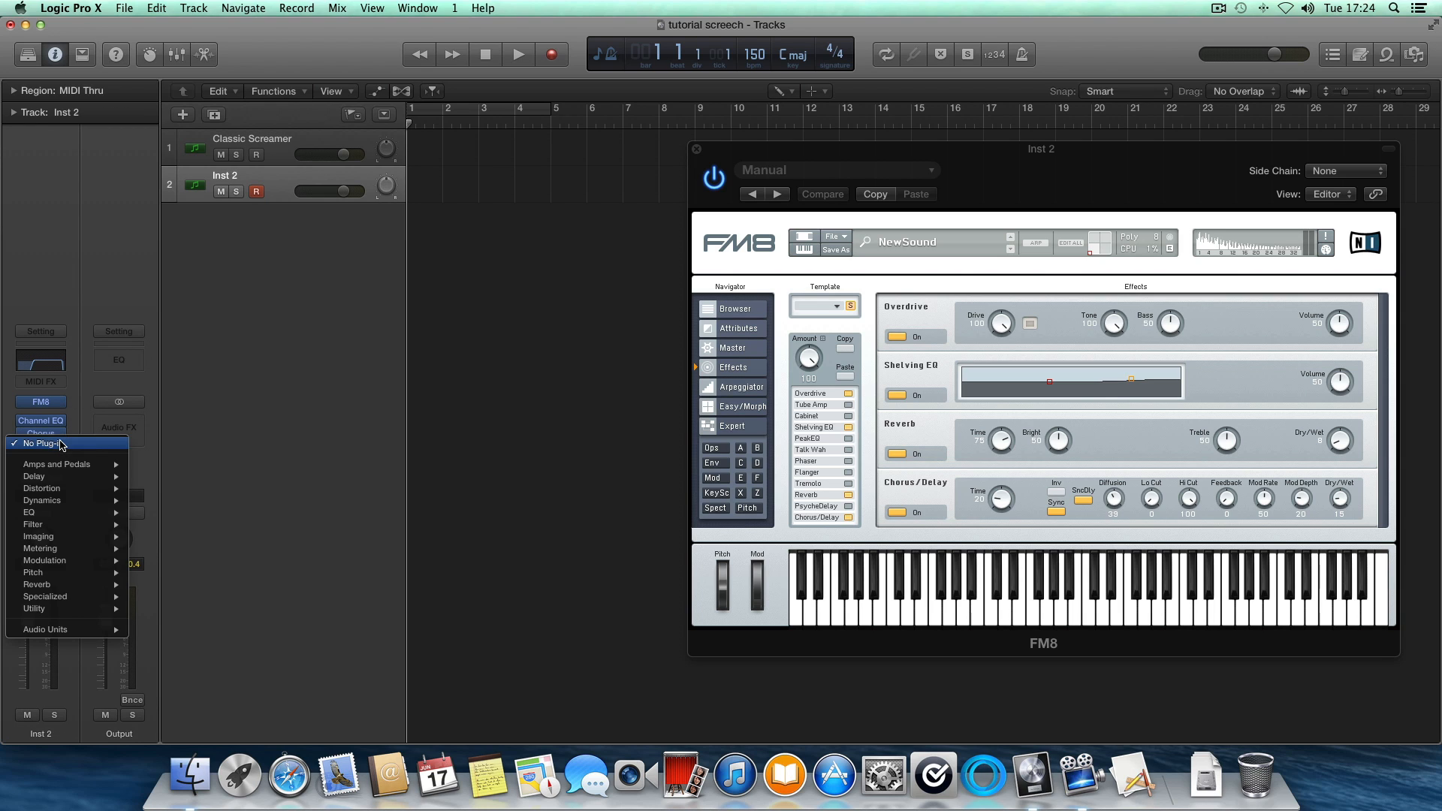
pyautogui.moveTo(96, 635)
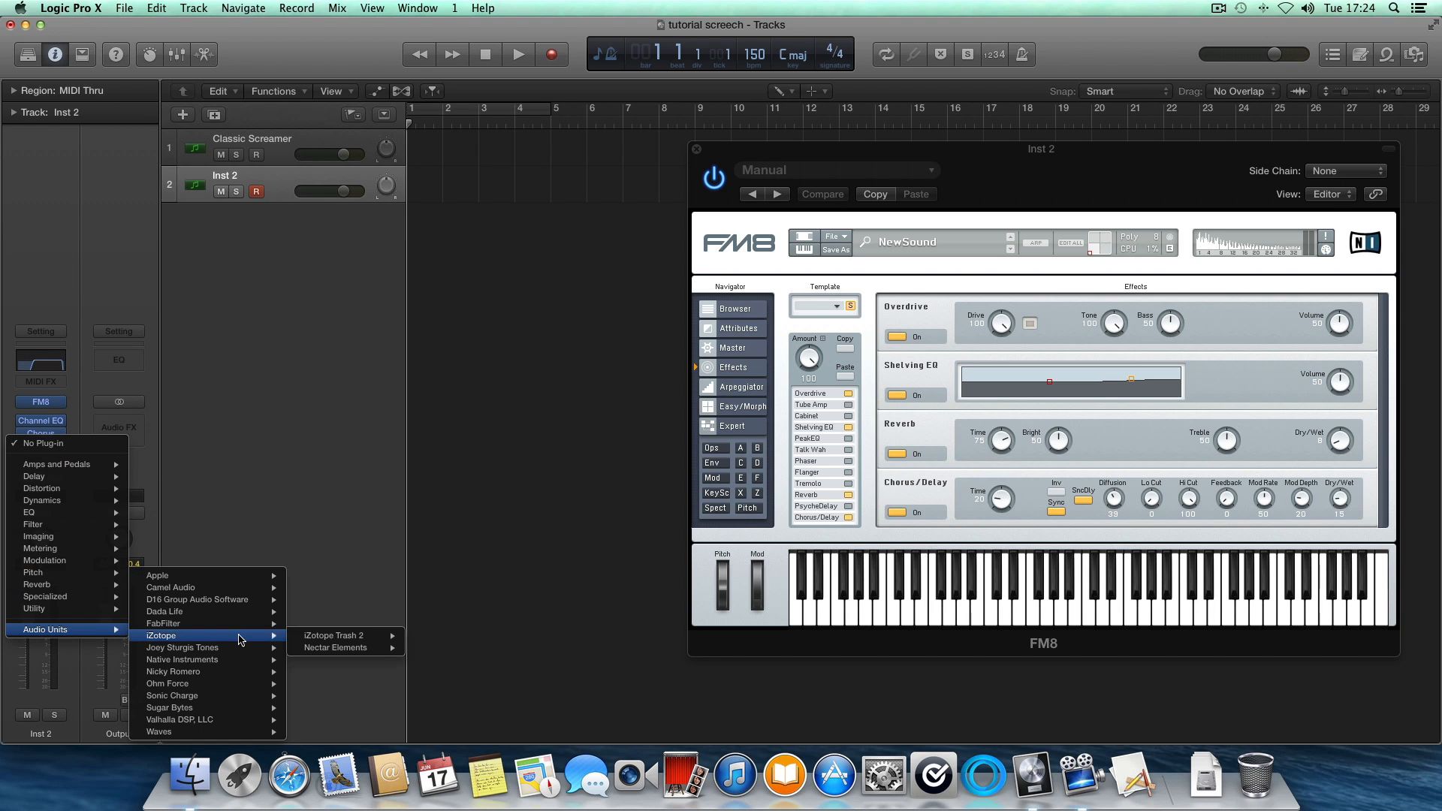
pyautogui.click(429, 638)
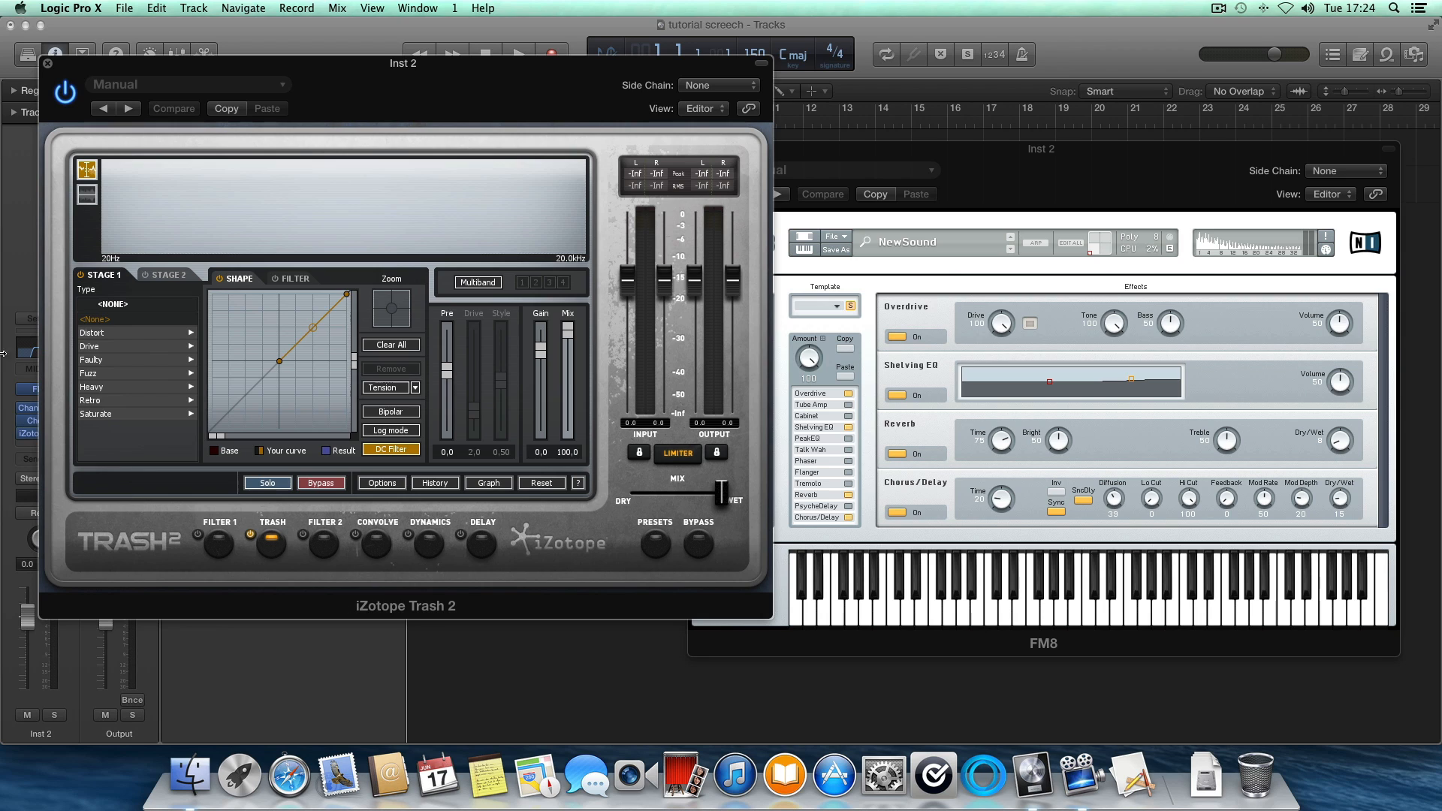
# Step: Choose the Clip Control distortion for Trash 2's Stage 1 and set its style to 1.00
pyautogui.click(114, 336)
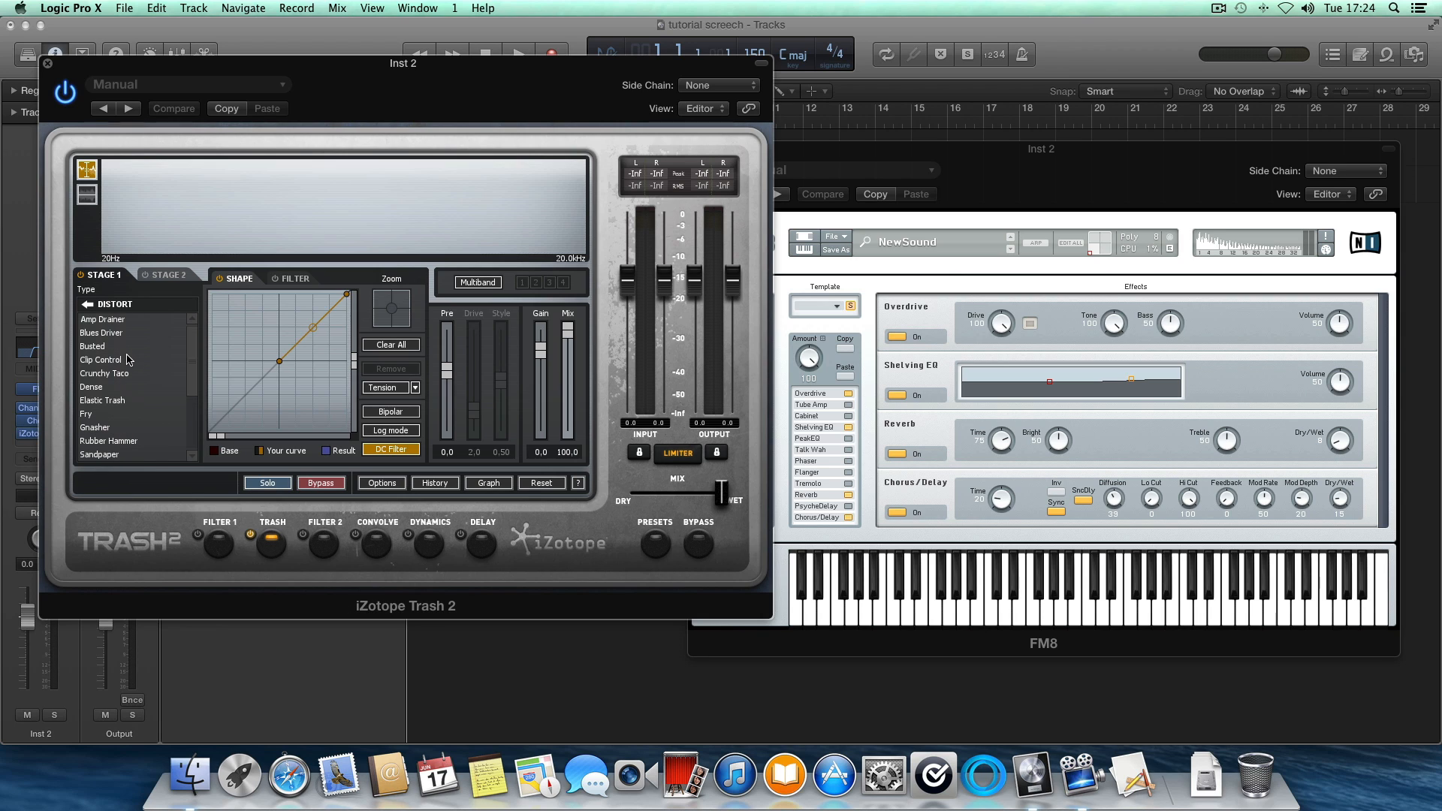
pyautogui.click(100, 360)
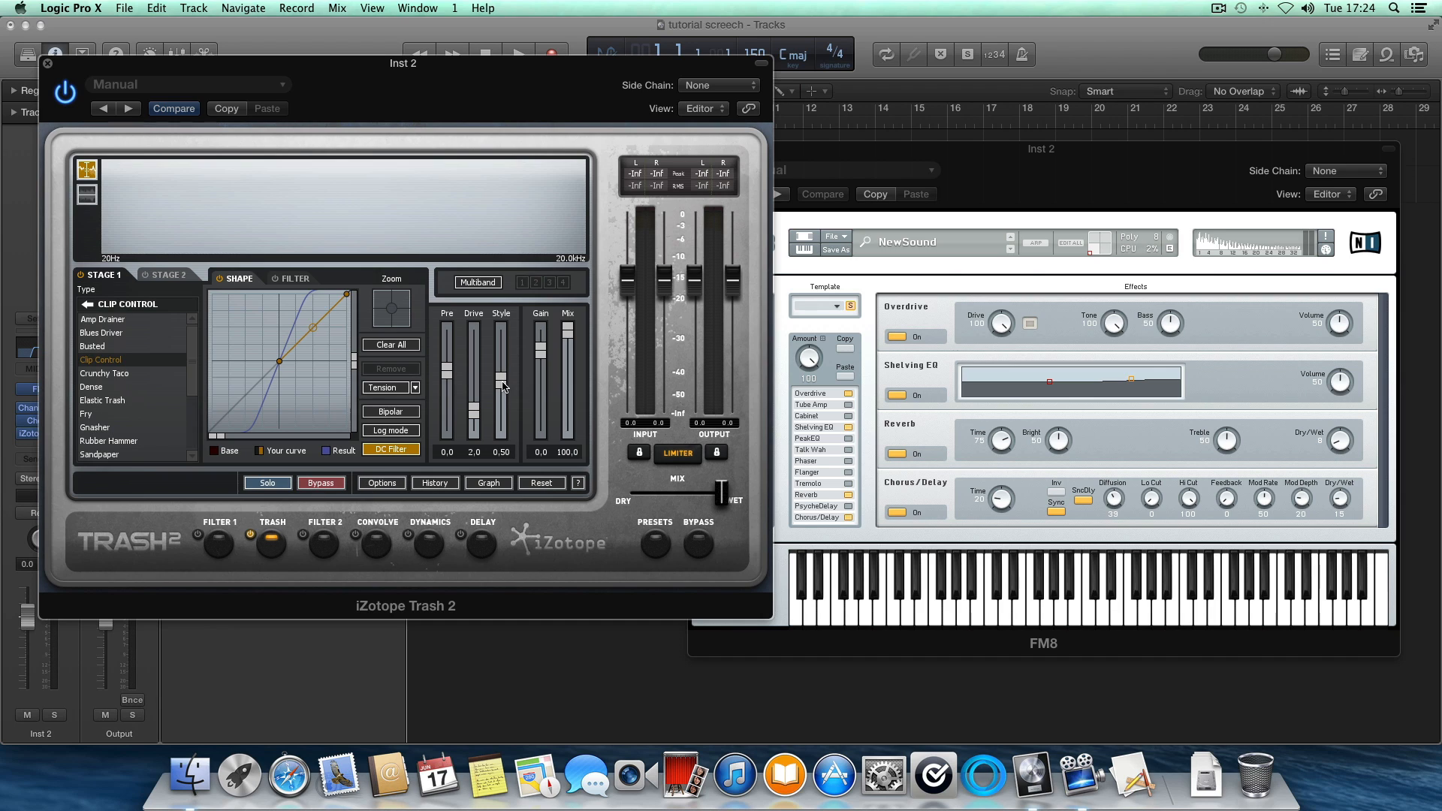
pyautogui.moveTo(503, 388); pyautogui.dragTo(510, 320)
pyautogui.moveTo(552, 78); pyautogui.dragTo(710, 98)
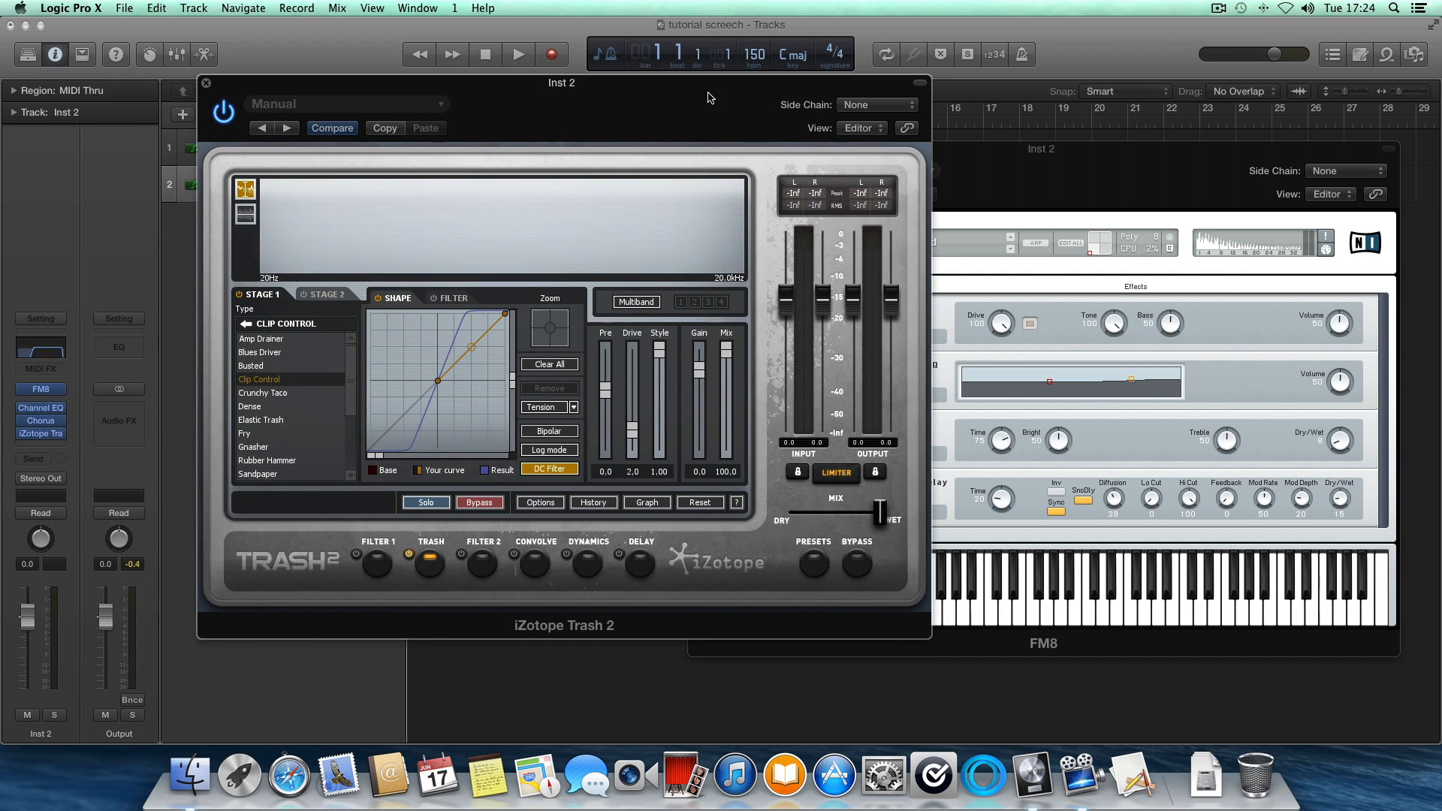
# Step: Set the Stage 1 drive to about 2.4 and lower the Trash 2 output to about -2.8 dB
pyautogui.moveTo(622, 435); pyautogui.dragTo(630, 410)
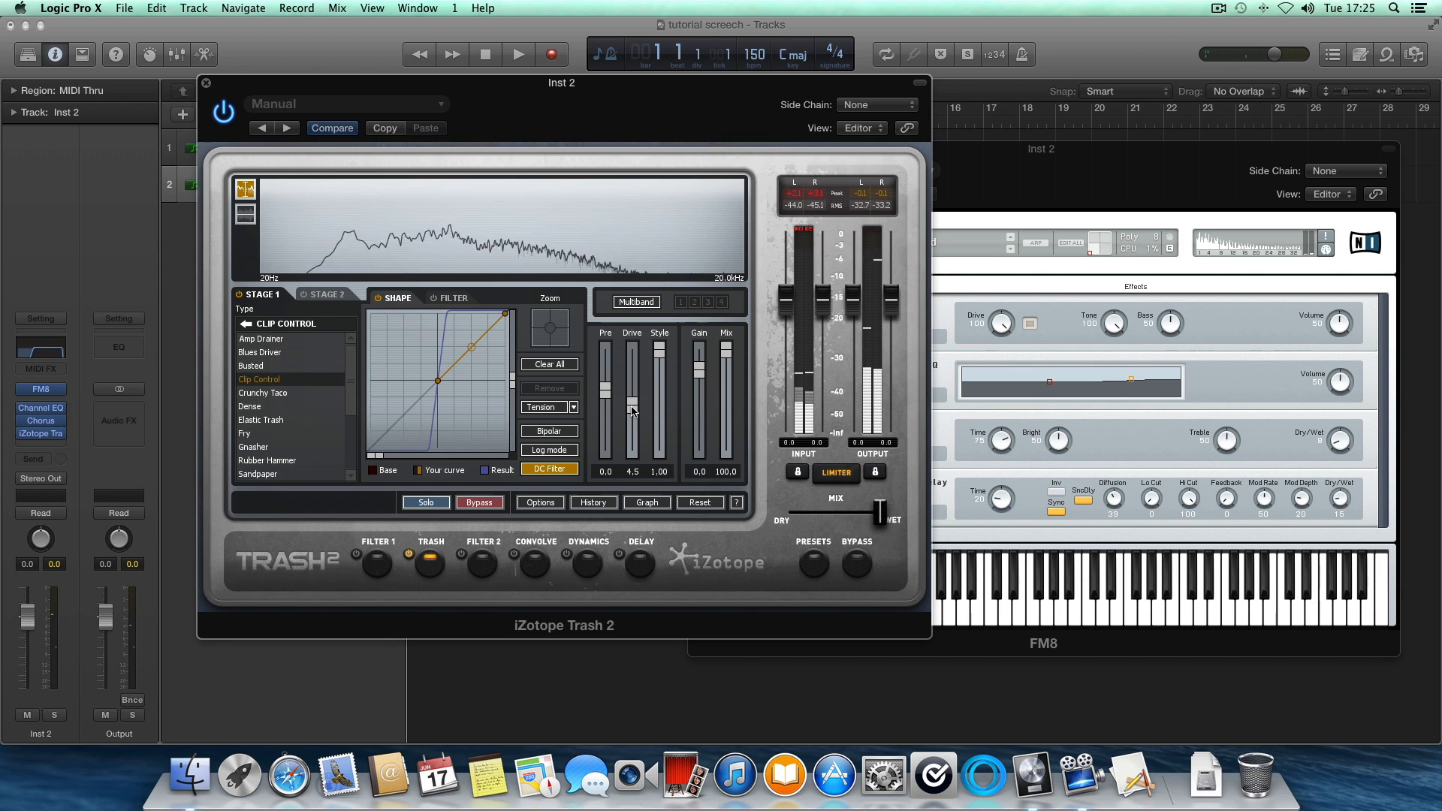
pyautogui.moveTo(633, 412); pyautogui.dragTo(635, 432)
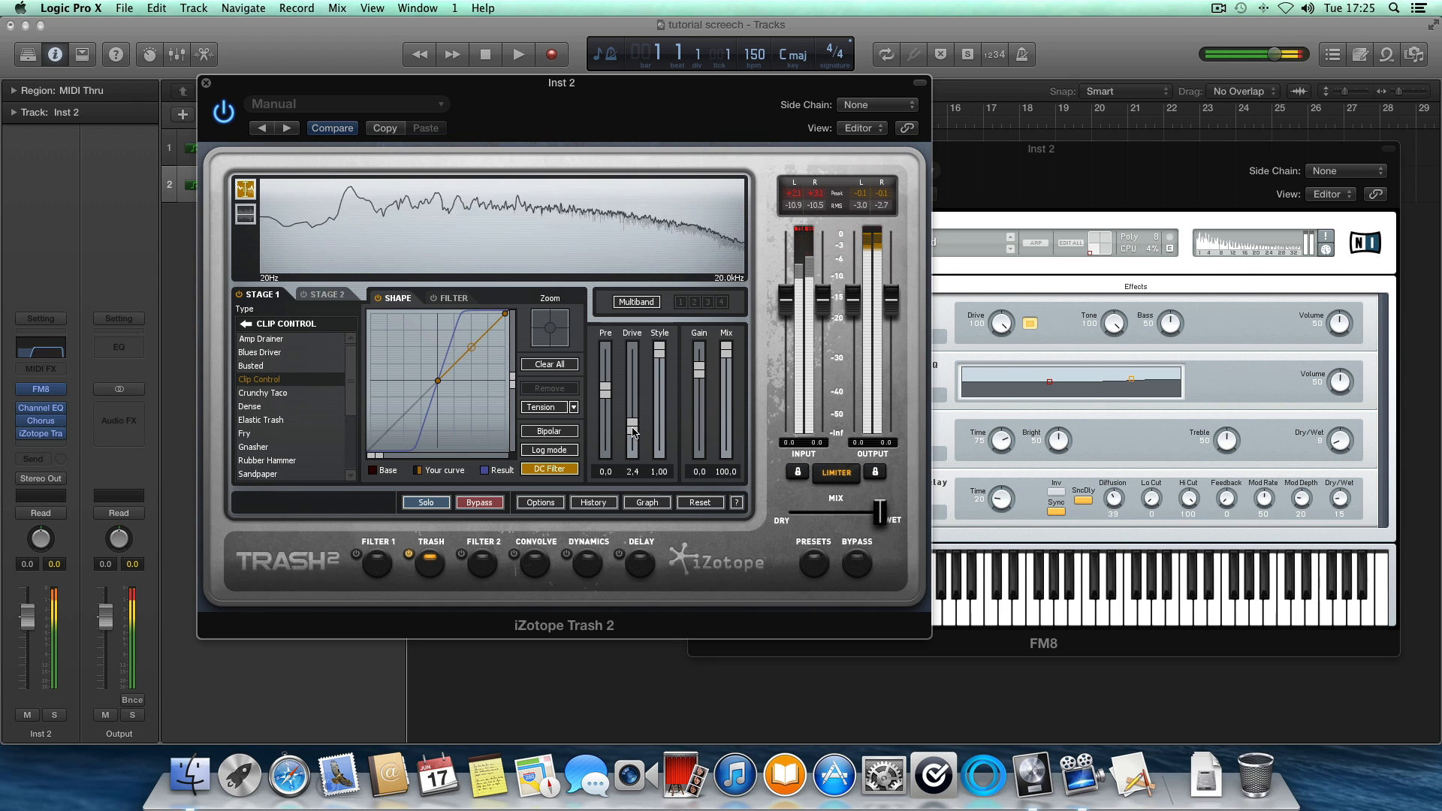
pyautogui.moveTo(891, 299); pyautogui.dragTo(894, 326)
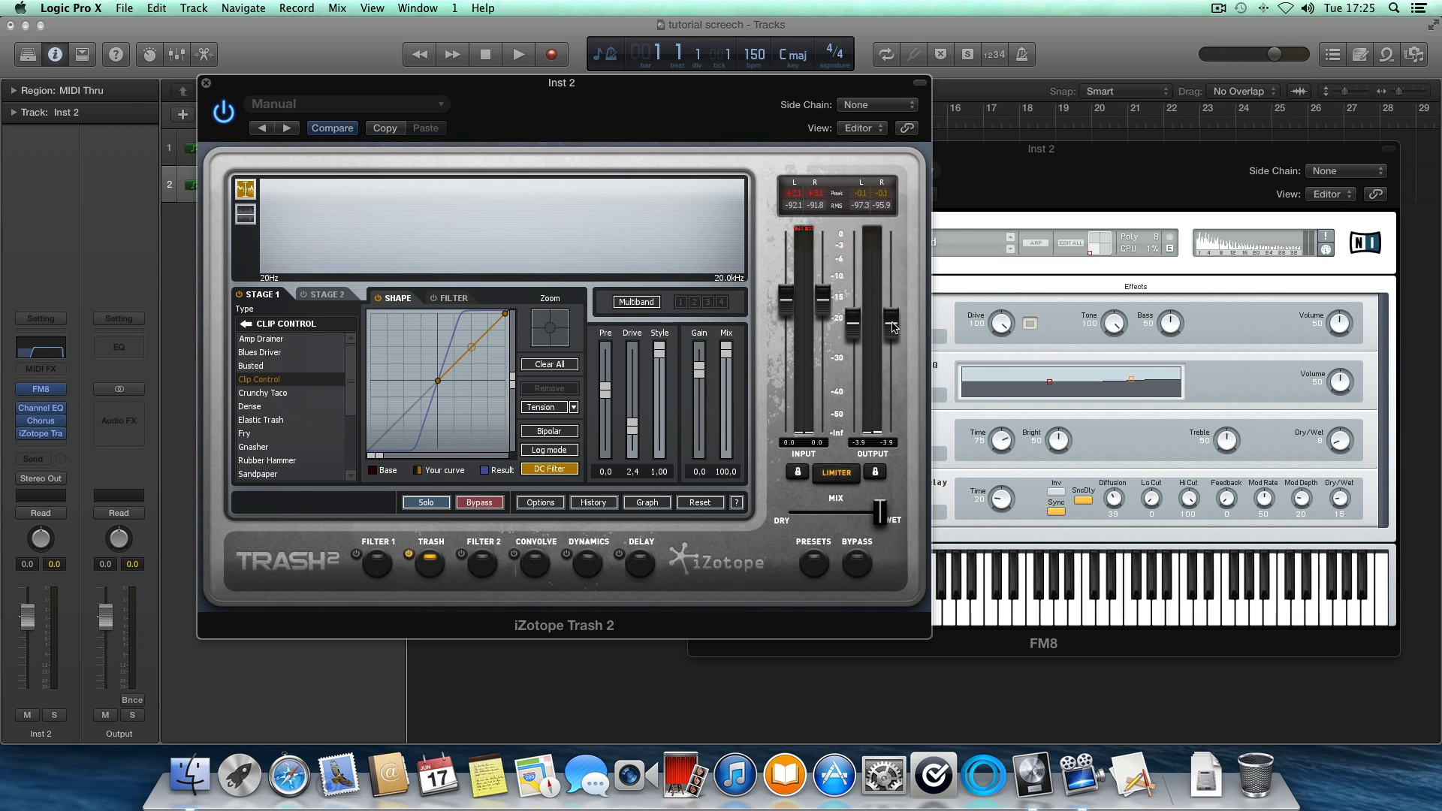
pyautogui.moveTo(893, 326); pyautogui.dragTo(894, 319)
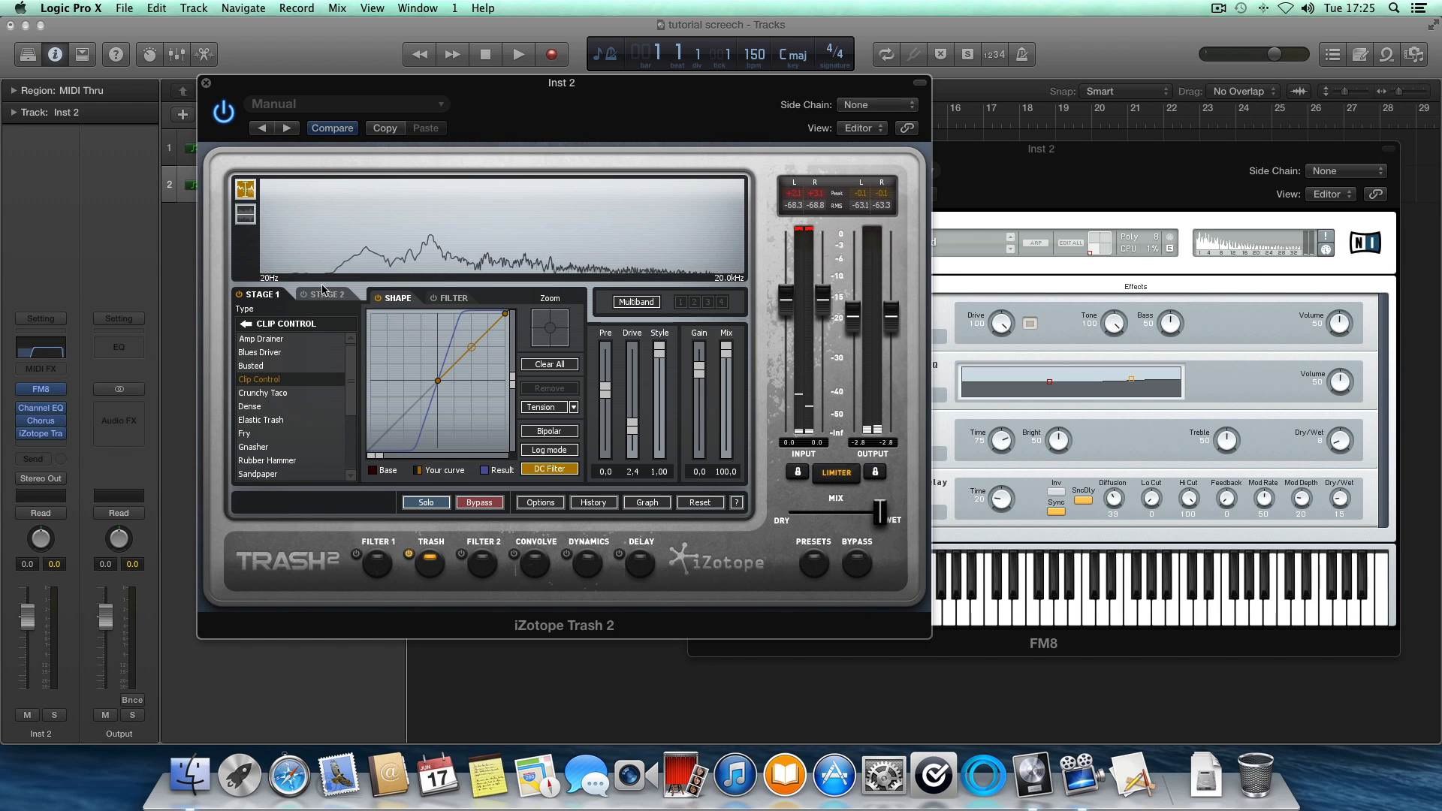
# Step: Enable Filter 1 in Trash 2, close the FM8 window, and raise filter node 3 to about 2.8 dB at 610 Hz
pyautogui.click(377, 564)
pyautogui.click(1032, 152)
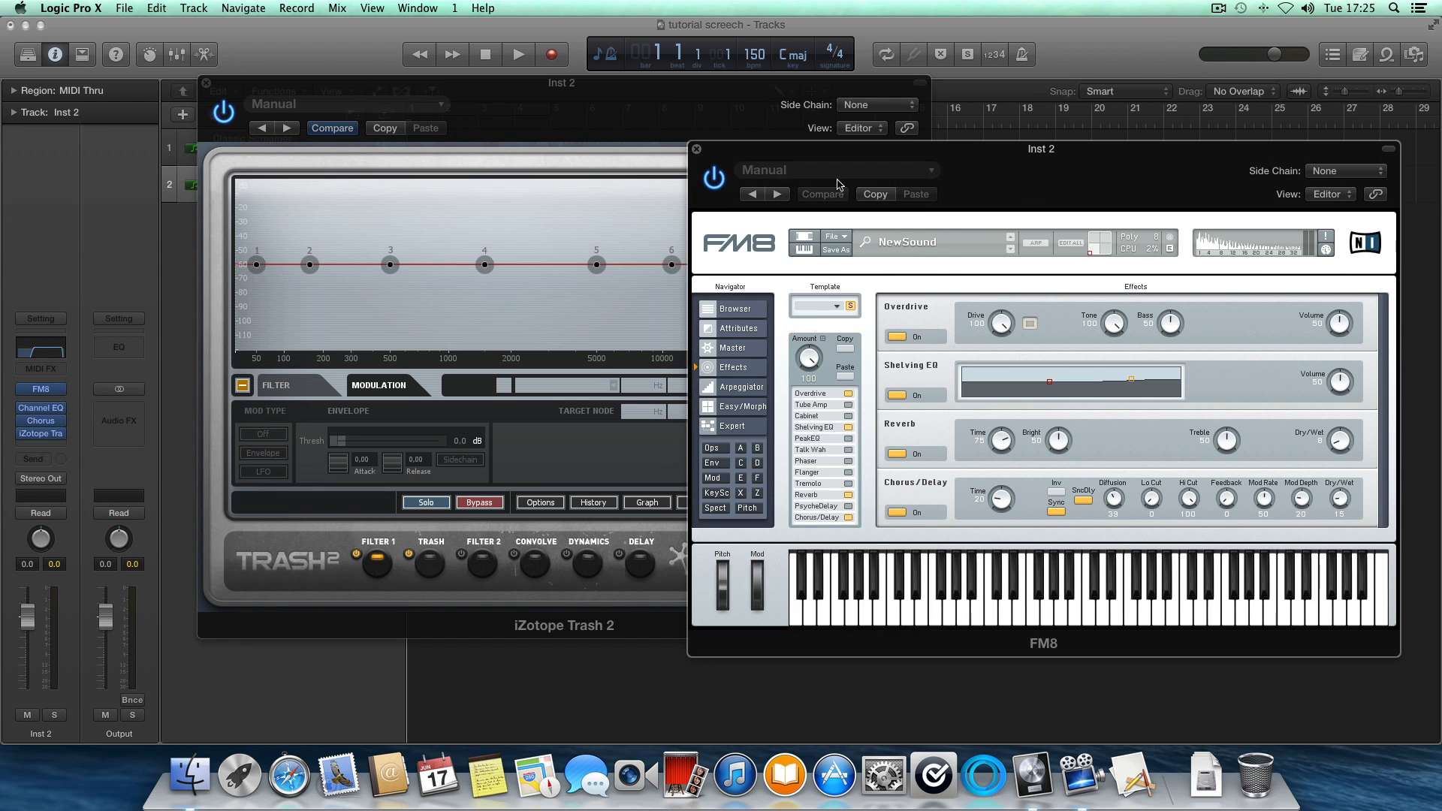
pyautogui.click(696, 149)
pyautogui.moveTo(631, 112); pyautogui.dragTo(668, 204)
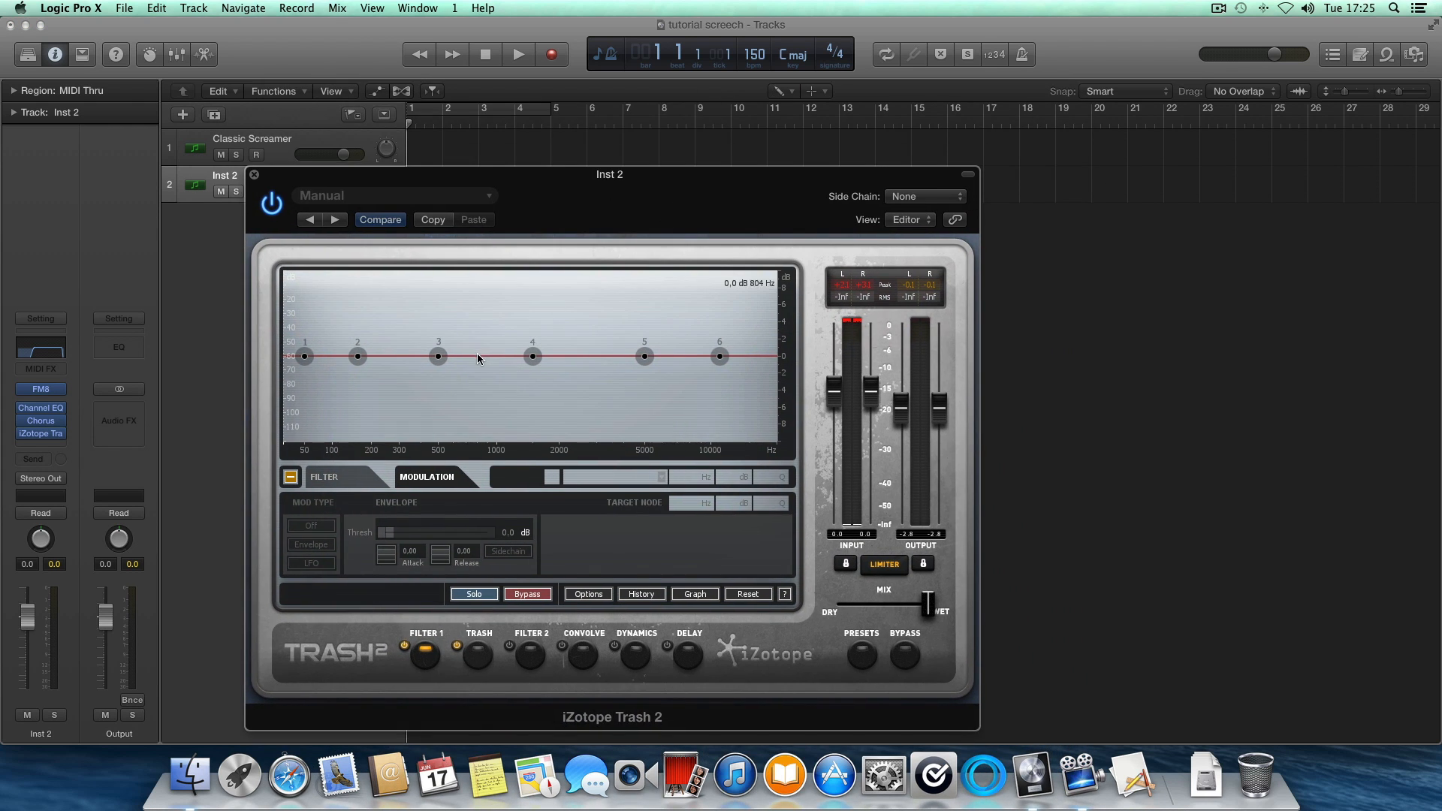
pyautogui.moveTo(451, 357)
pyautogui.mouseDown()
pyautogui.moveTo(464, 332)
pyautogui.moveTo(496, 327)
pyautogui.moveTo(459, 337)
pyautogui.mouseUp()
# Step: Turn on LFO modulation for filter node 3 and place its target node at about 4122 Hz and 3.3 dB with Q 0.80
pyautogui.click(312, 564)
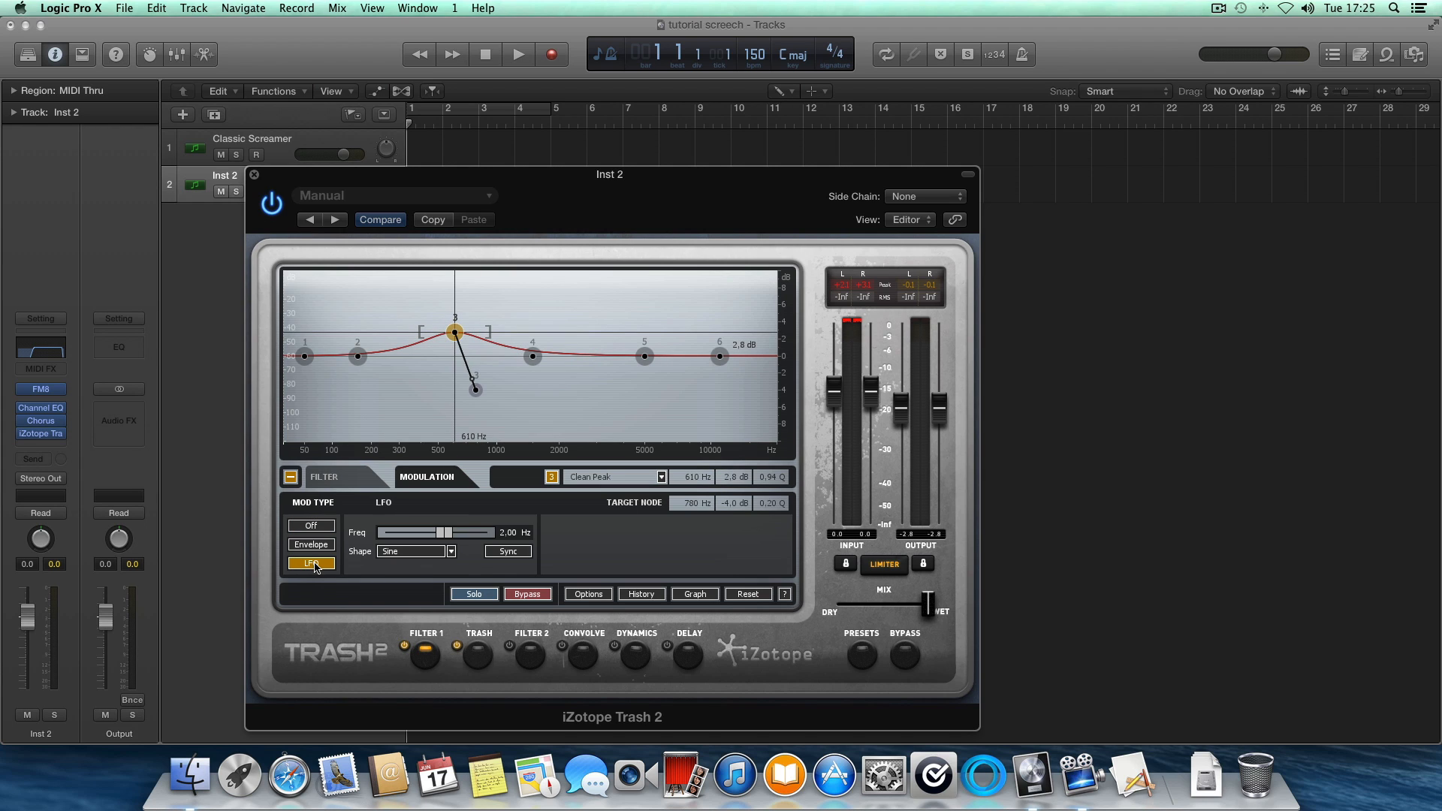
pyautogui.moveTo(478, 388); pyautogui.dragTo(610, 331)
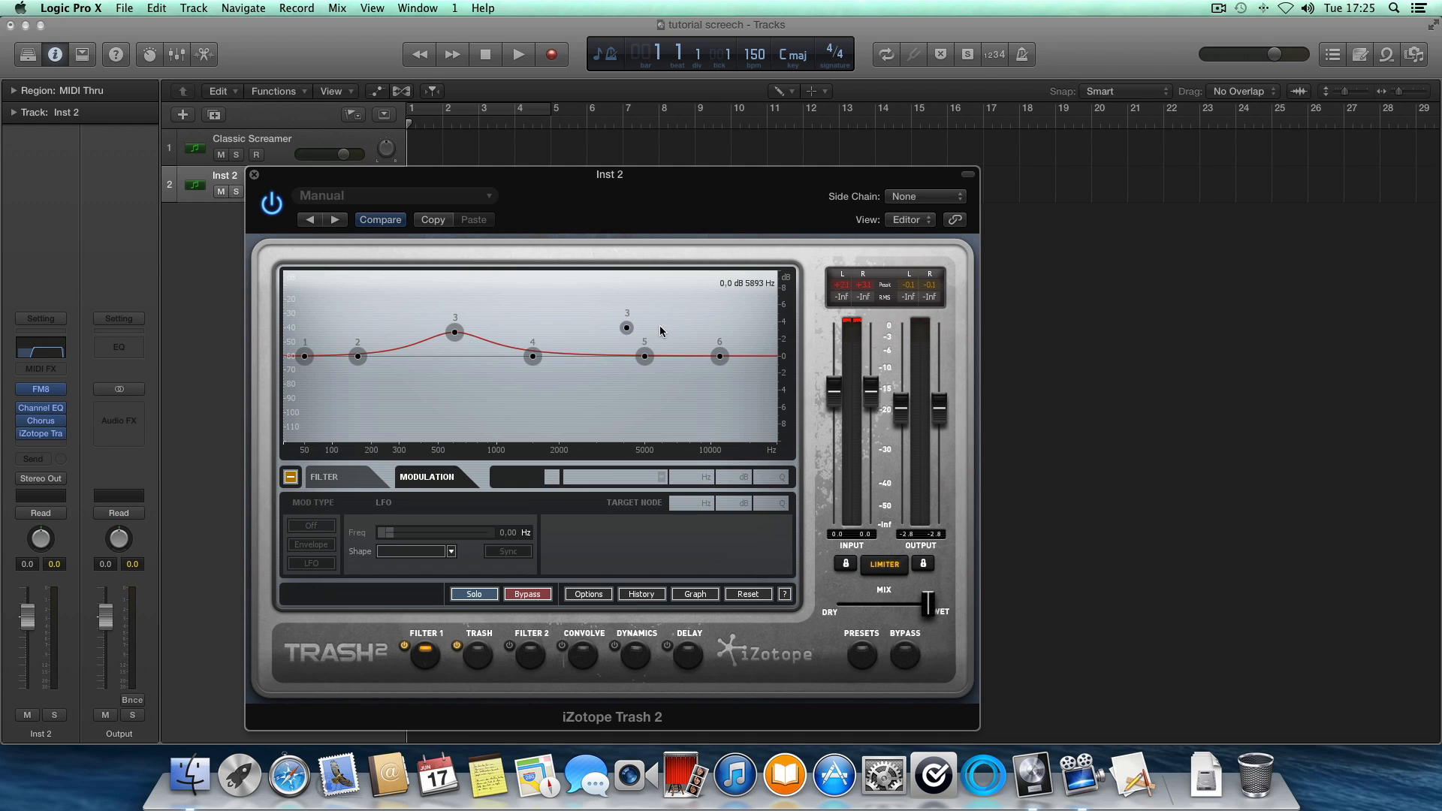
pyautogui.moveTo(669, 328); pyautogui.dragTo(663, 328)
# Step: Slow node 3's LFO to about 1.09 Hz and adjust its target node to about 4324 Hz and 3.0 dB
pyautogui.moveTo(444, 530); pyautogui.dragTo(440, 531)
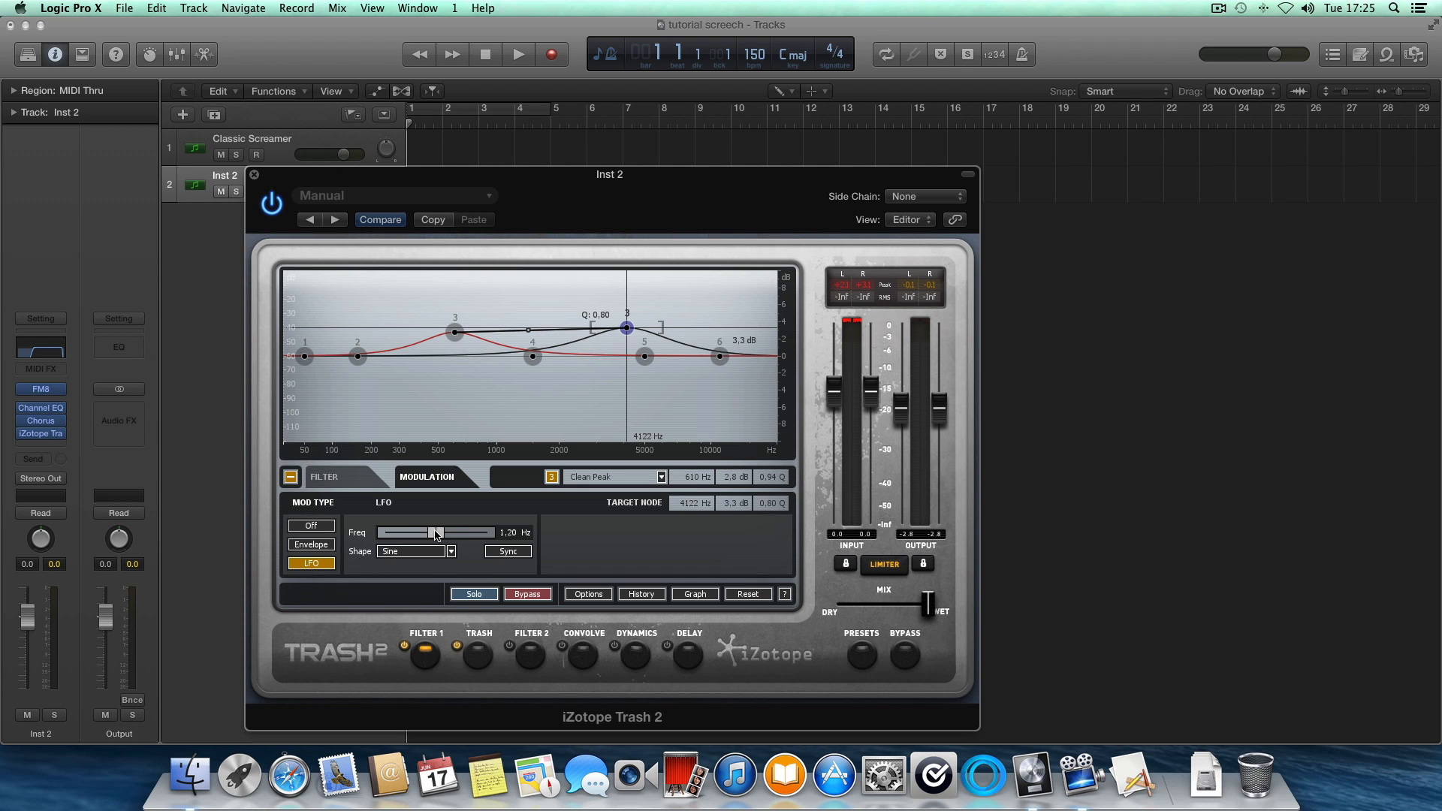
pyautogui.moveTo(436, 533); pyautogui.dragTo(433, 533)
pyautogui.moveTo(627, 329); pyautogui.dragTo(631, 330)
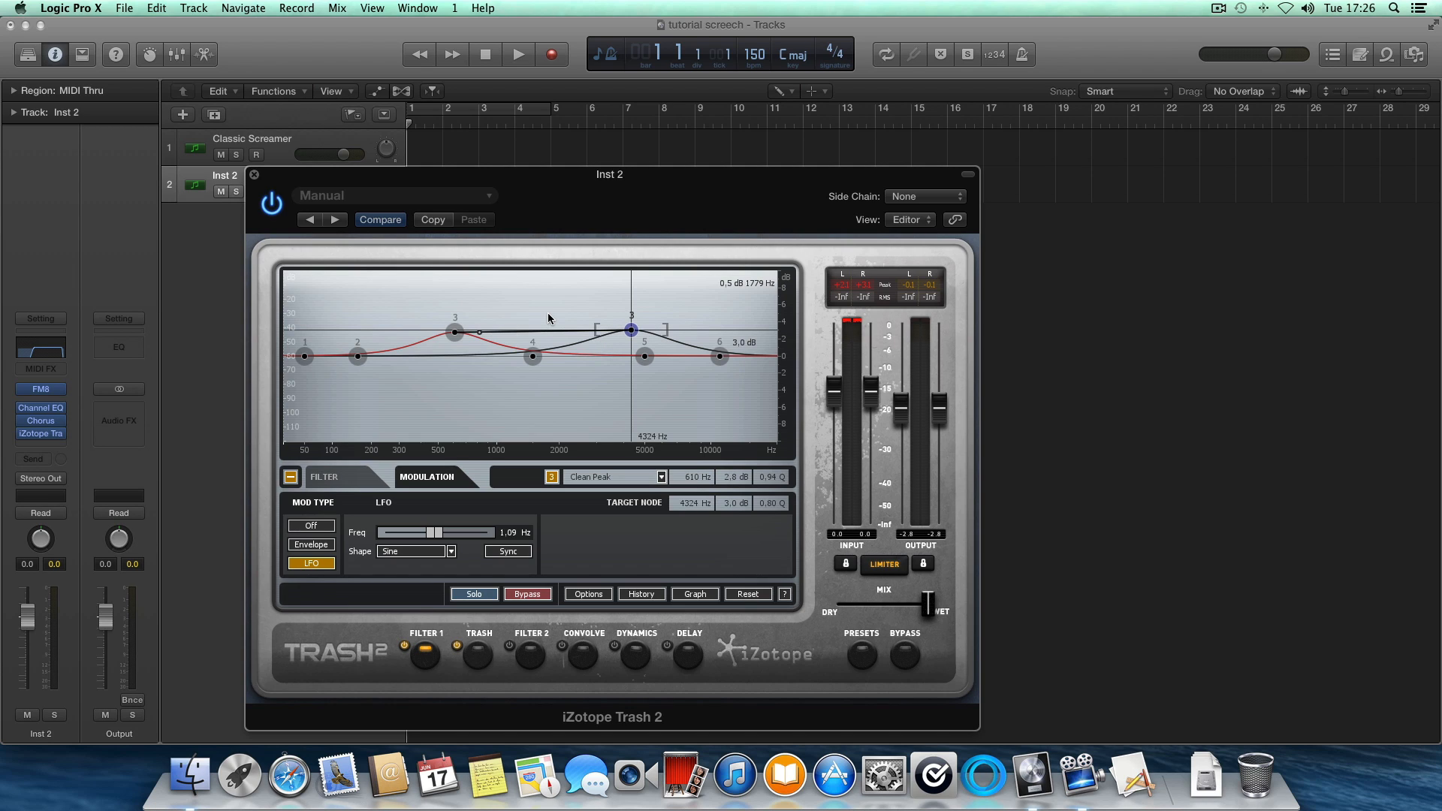
# Step: Open the Classic Screamer track's Trash 2 and place it beside Inst 2's Trash 2 for comparison
pyautogui.click(263, 146)
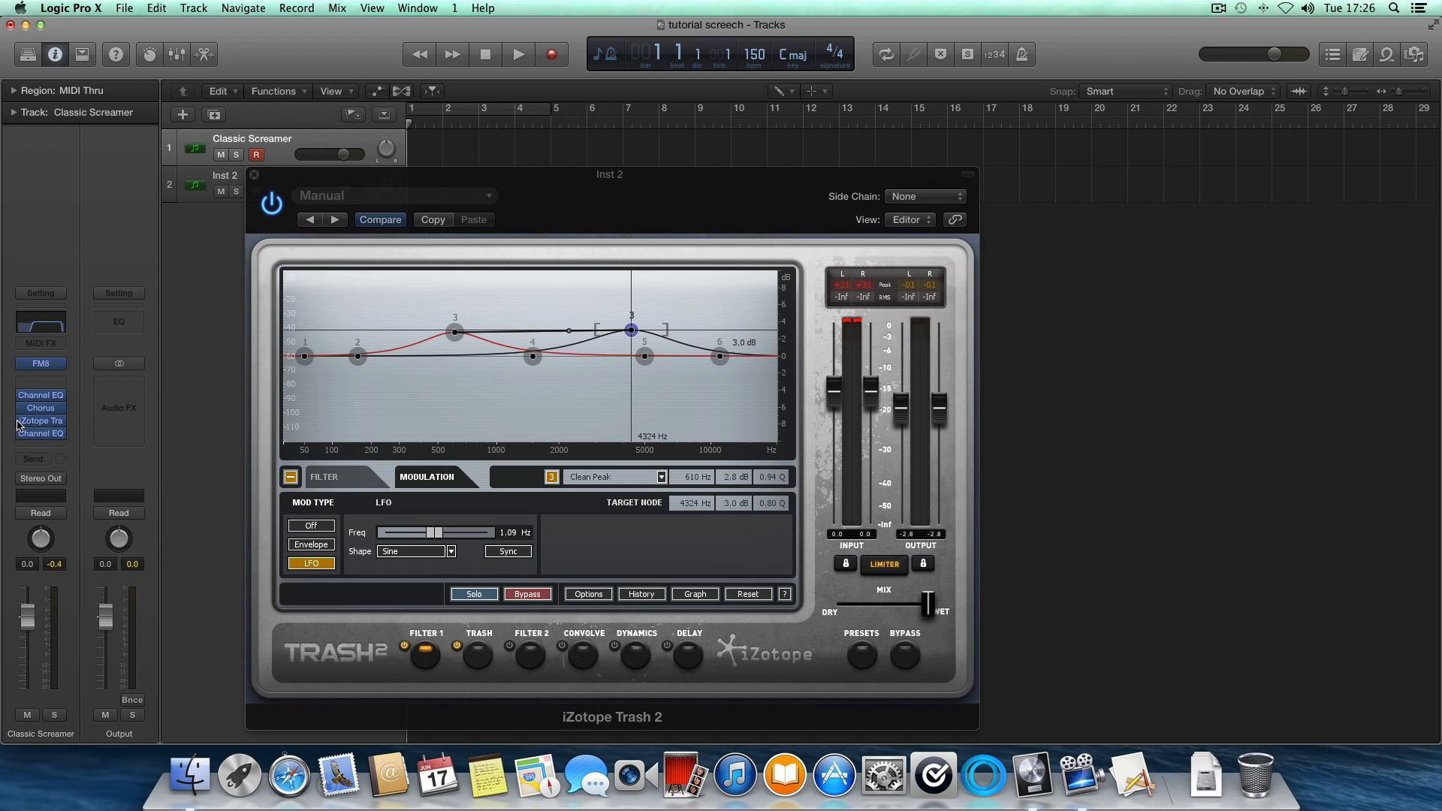
pyautogui.click(42, 421)
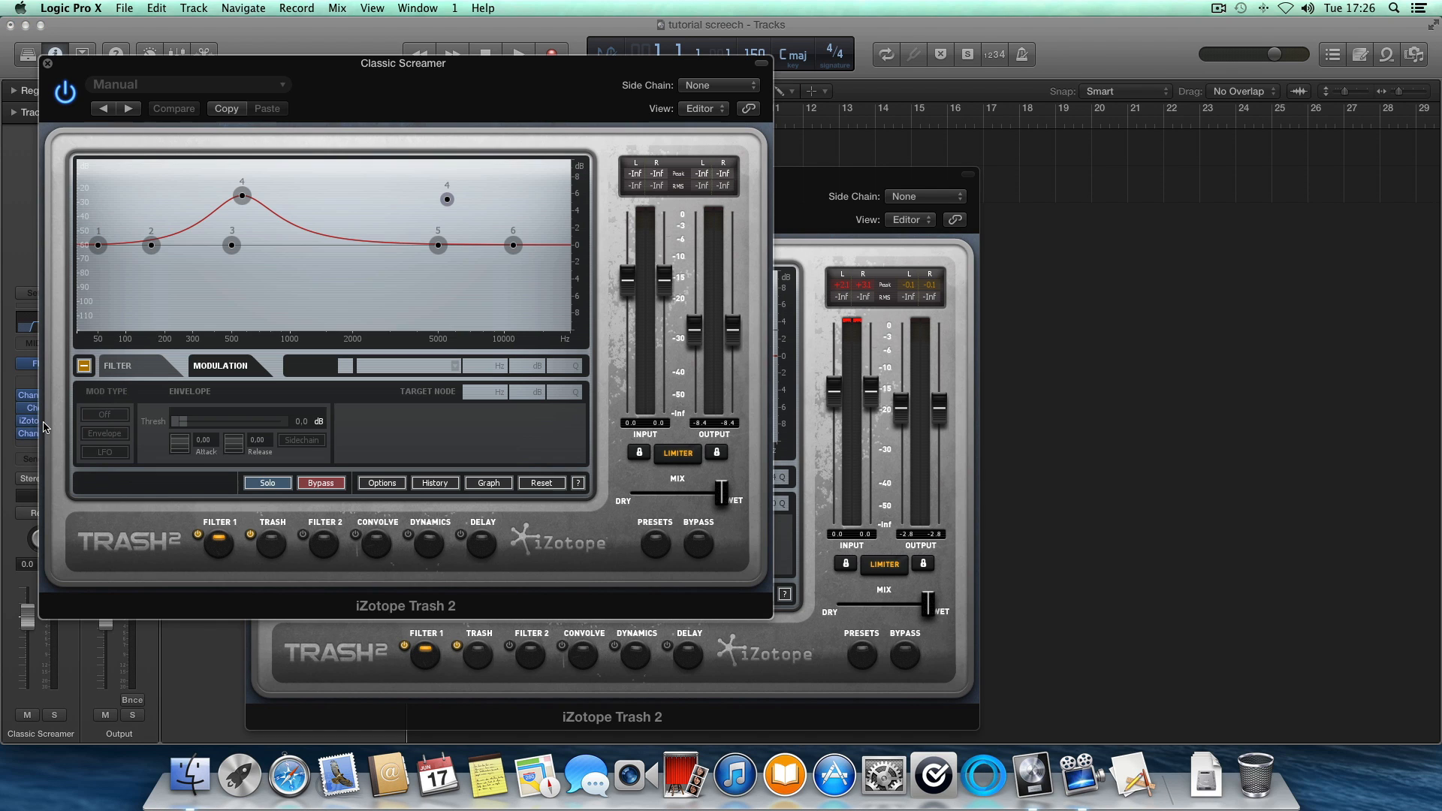
pyautogui.moveTo(408, 103); pyautogui.dragTo(1247, 224)
# Step: Raise Inst 2's filter node 3 to about 5.4 dB at 599 Hz and its target node to about 5.5 dB at 5575 Hz
pyautogui.moveTo(455, 333); pyautogui.dragTo(453, 310)
pyautogui.click(631, 329)
pyautogui.moveTo(630, 329); pyautogui.dragTo(655, 308)
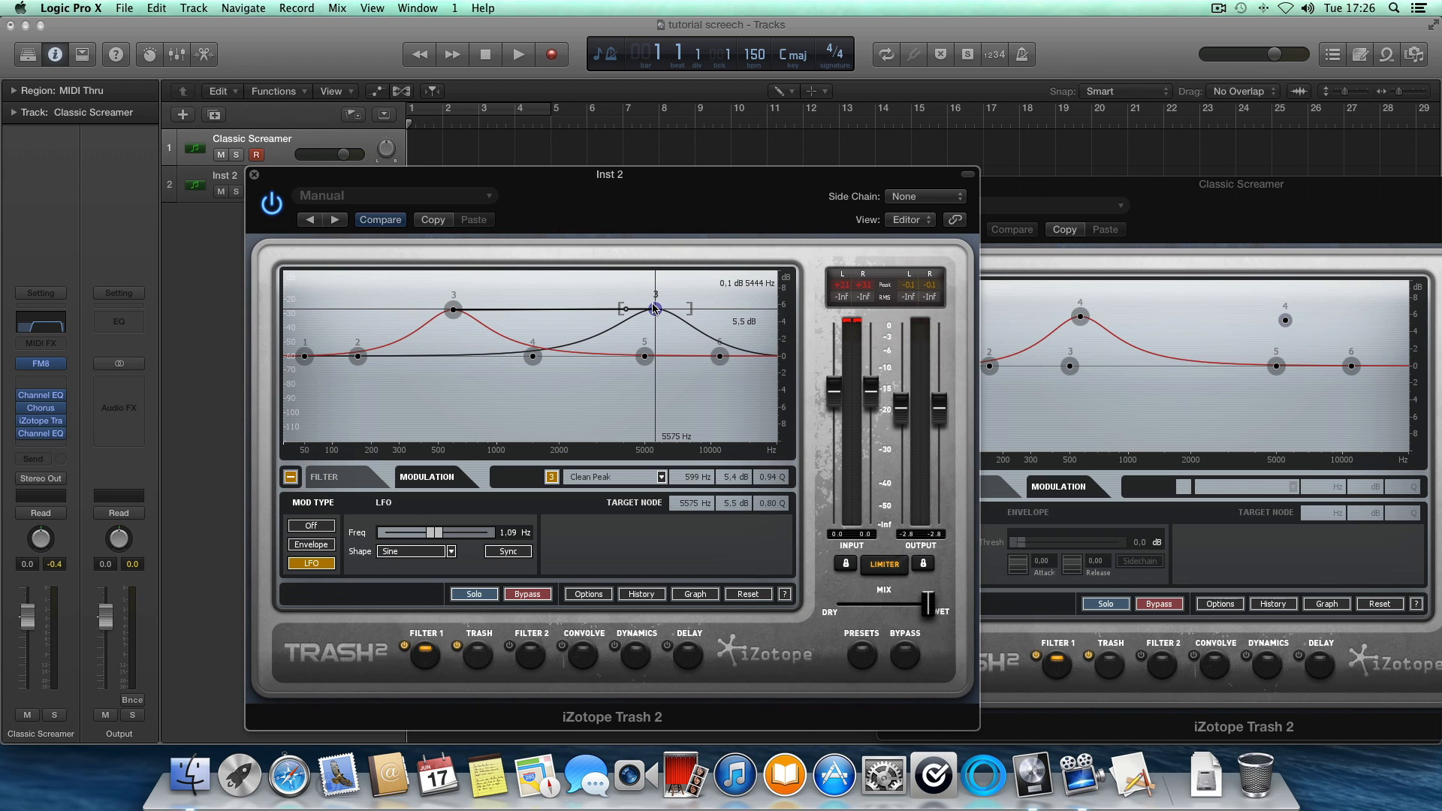
# Step: Check the reference node's LFO settings, and set Inst 2's node 3 LFO to 0.40 Hz with its target node at Q 2.3
pyautogui.click(1286, 321)
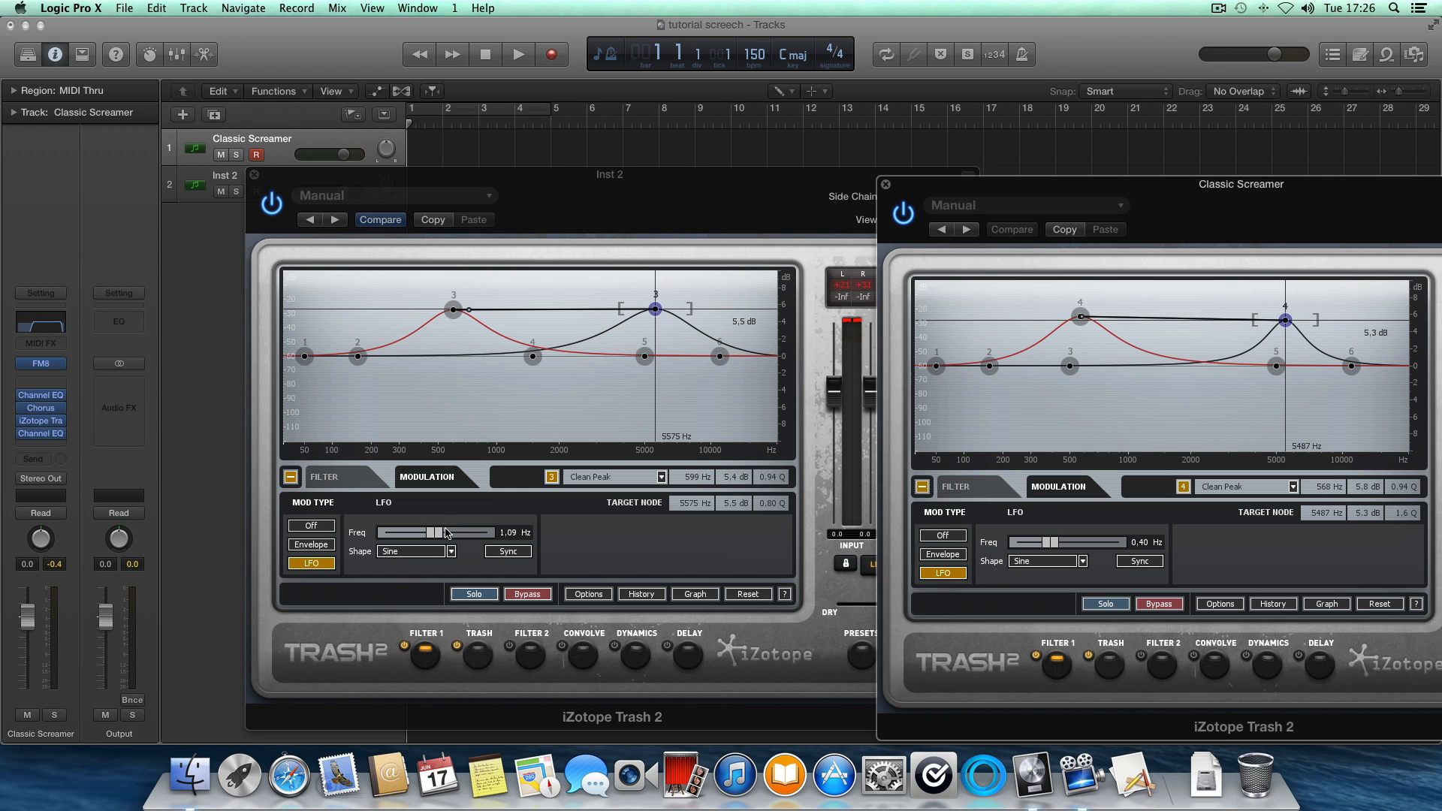
pyautogui.moveTo(437, 533)
pyautogui.mouseDown()
pyautogui.moveTo(402, 537)
pyautogui.moveTo(419, 540)
pyautogui.mouseUp()
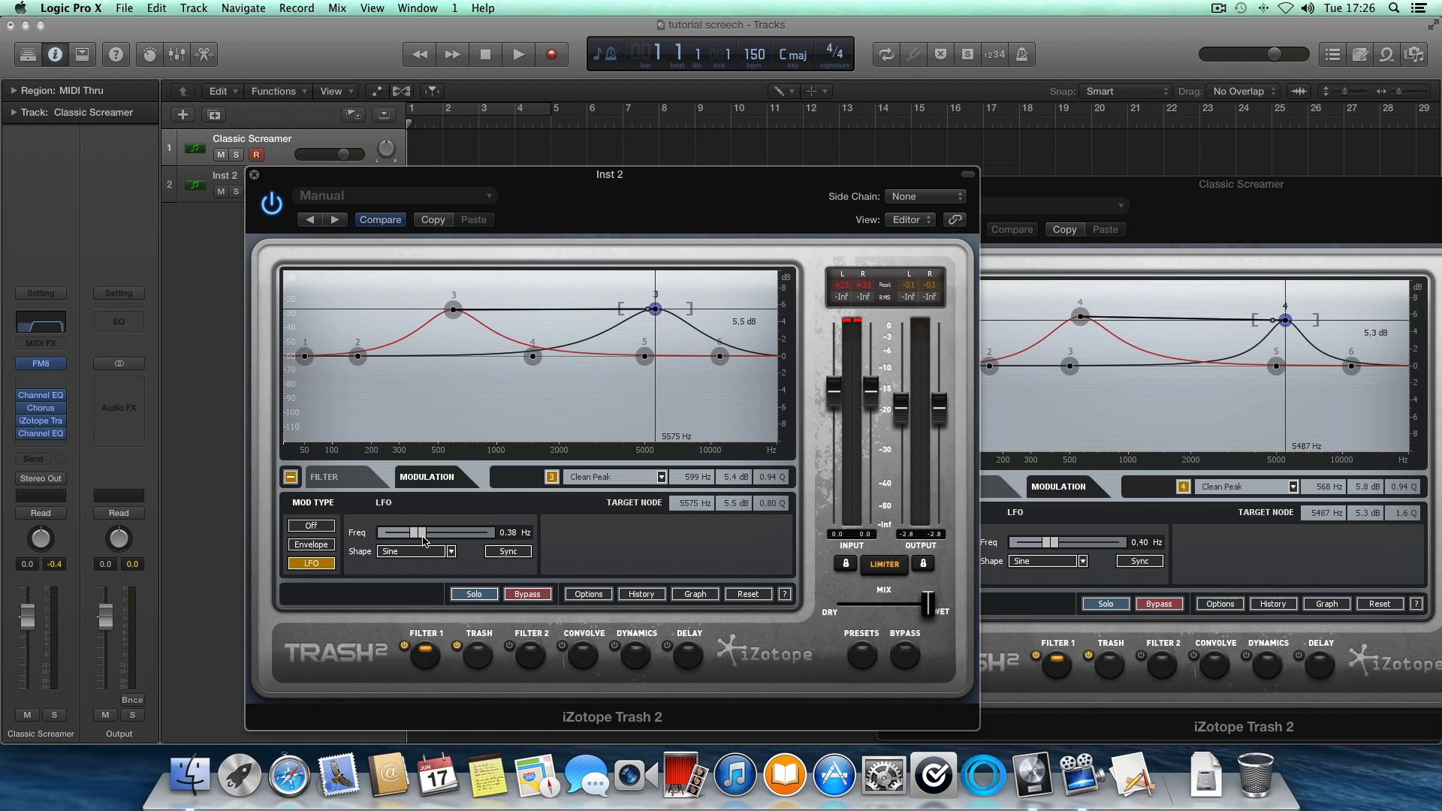
pyautogui.click(678, 313)
pyautogui.click(658, 308)
pyautogui.moveTo(682, 311); pyautogui.dragTo(680, 310)
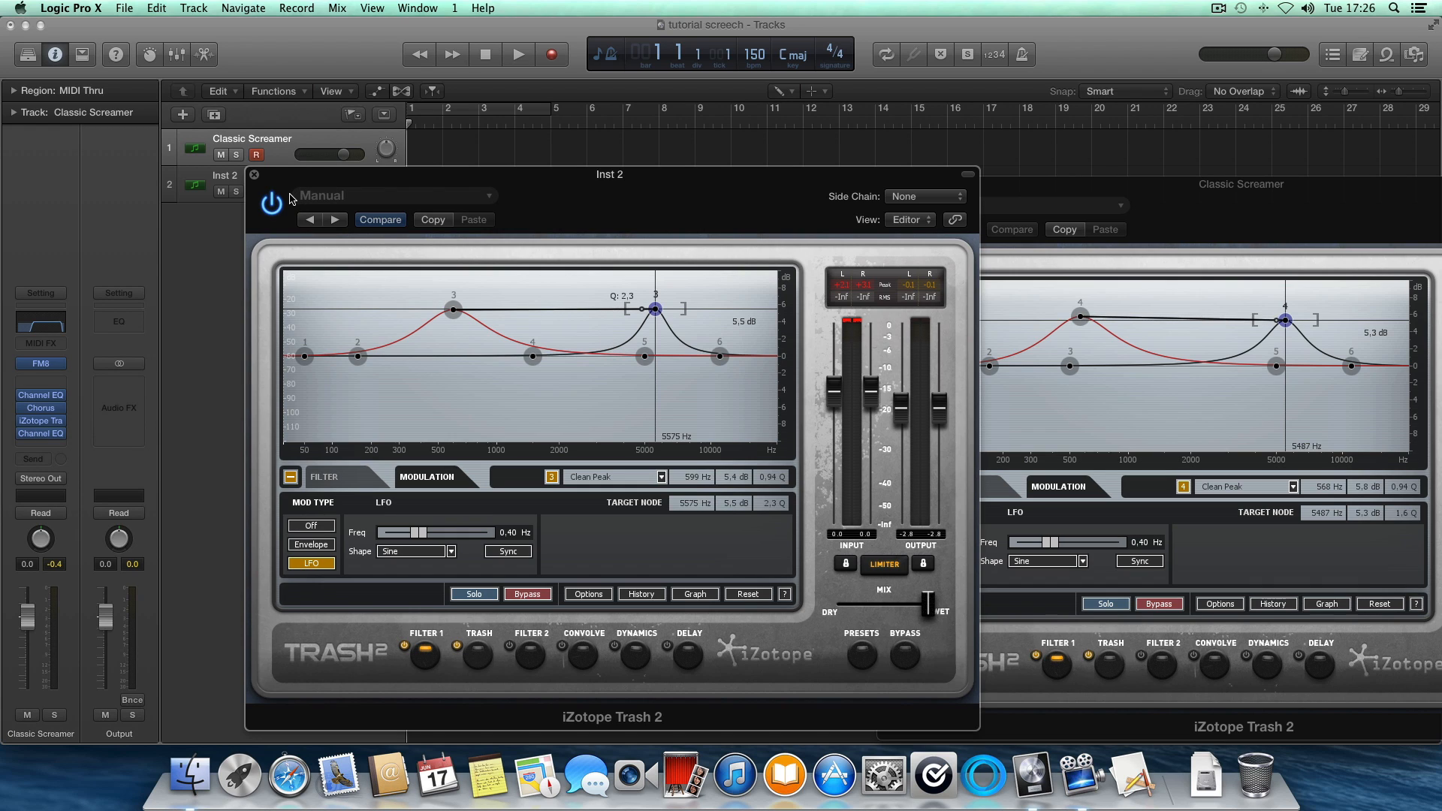
# Step: Close both Trash 2 windows and add a second Channel EQ after Trash 2 on the Inst 2 track
pyautogui.click(254, 175)
pyautogui.click(885, 184)
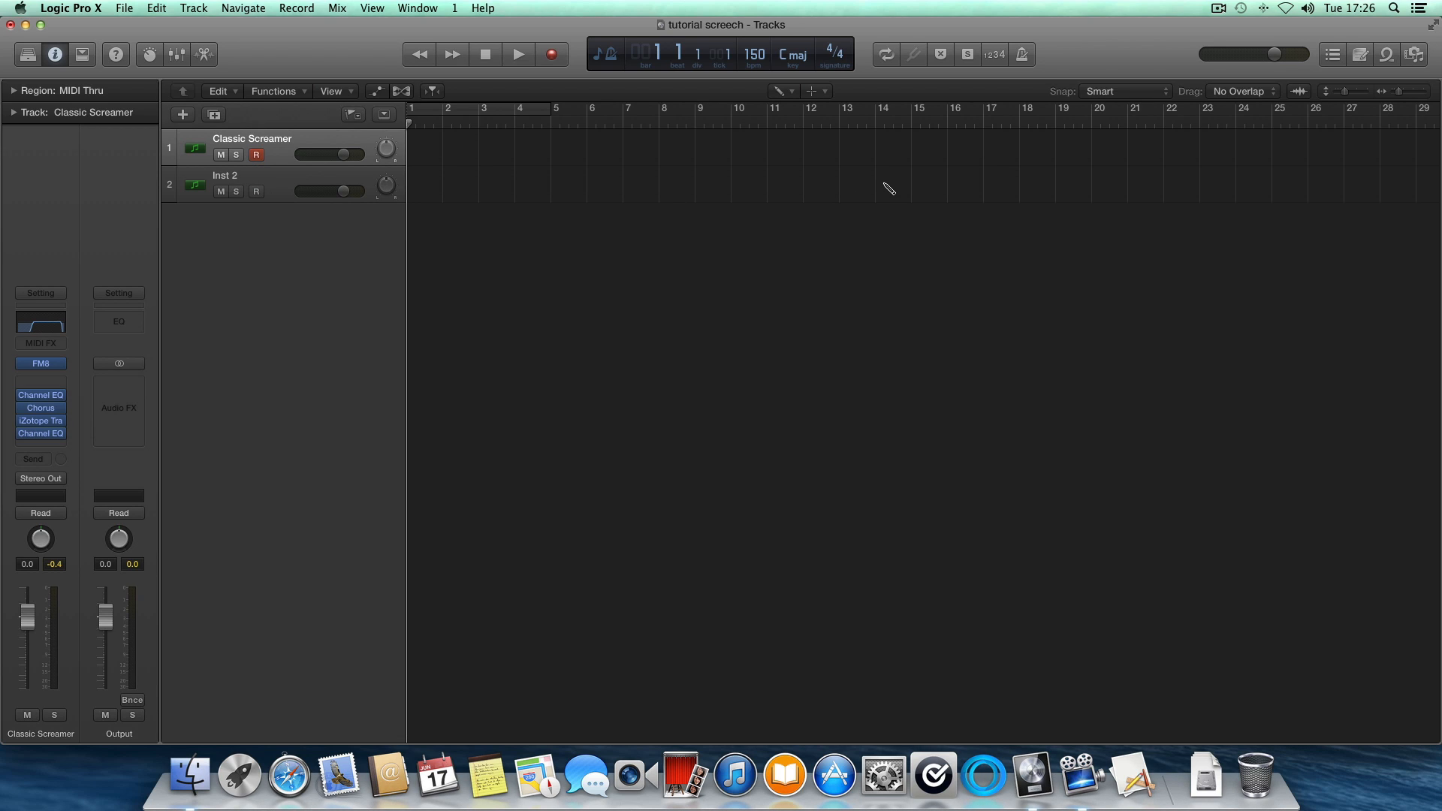
pyautogui.click(273, 190)
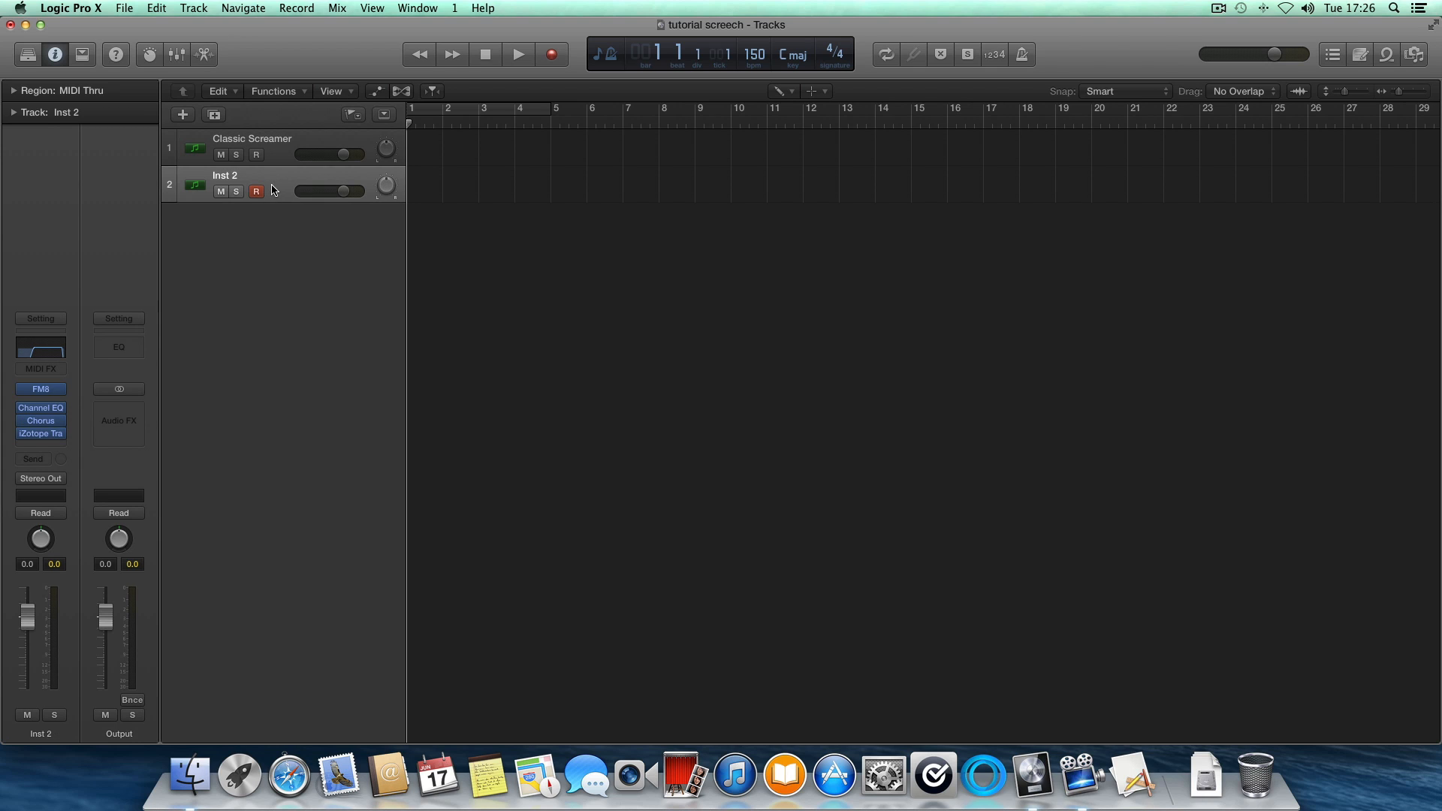
pyautogui.click(54, 446)
pyautogui.moveTo(93, 626)
pyautogui.moveTo(93, 512)
pyautogui.moveTo(164, 514)
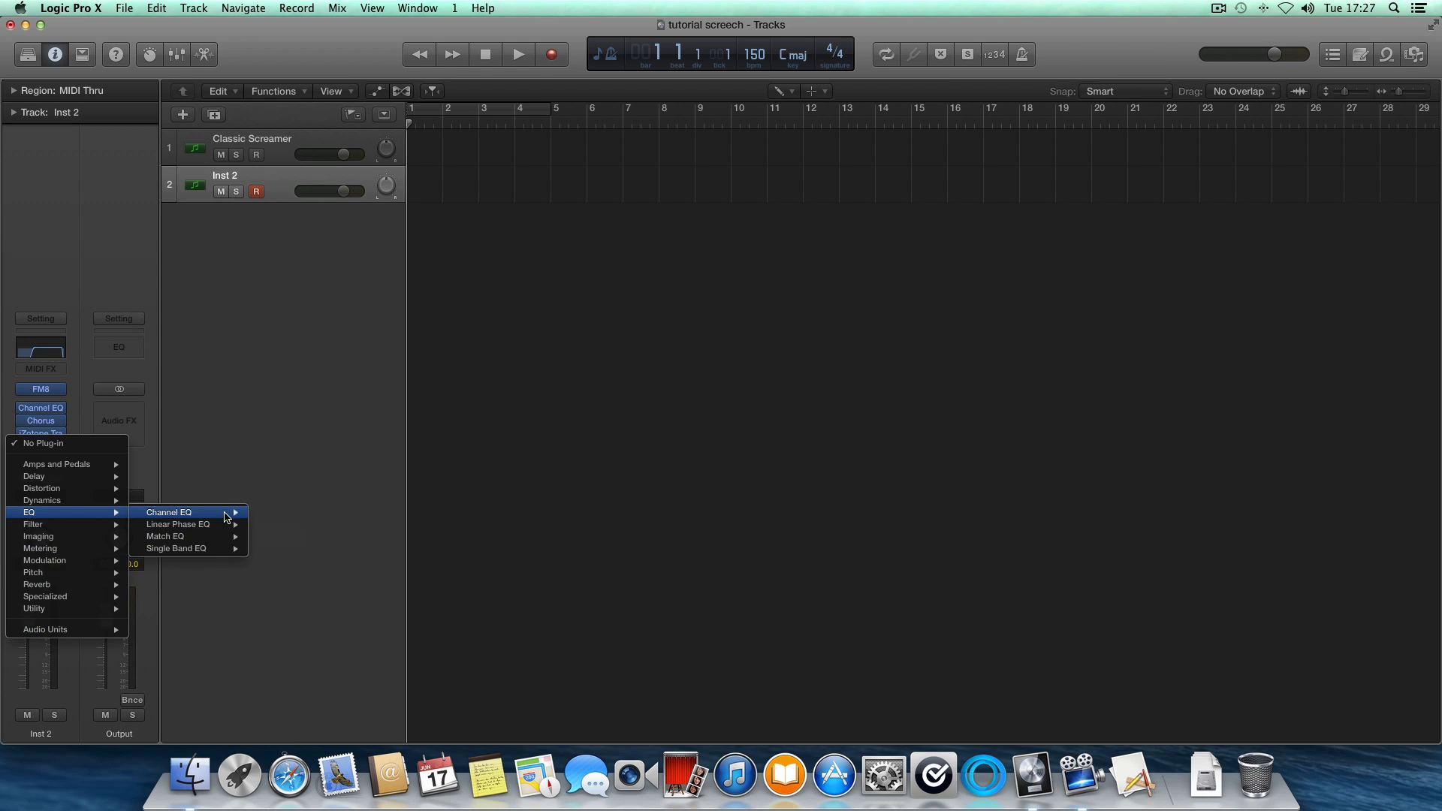
pyautogui.click(266, 513)
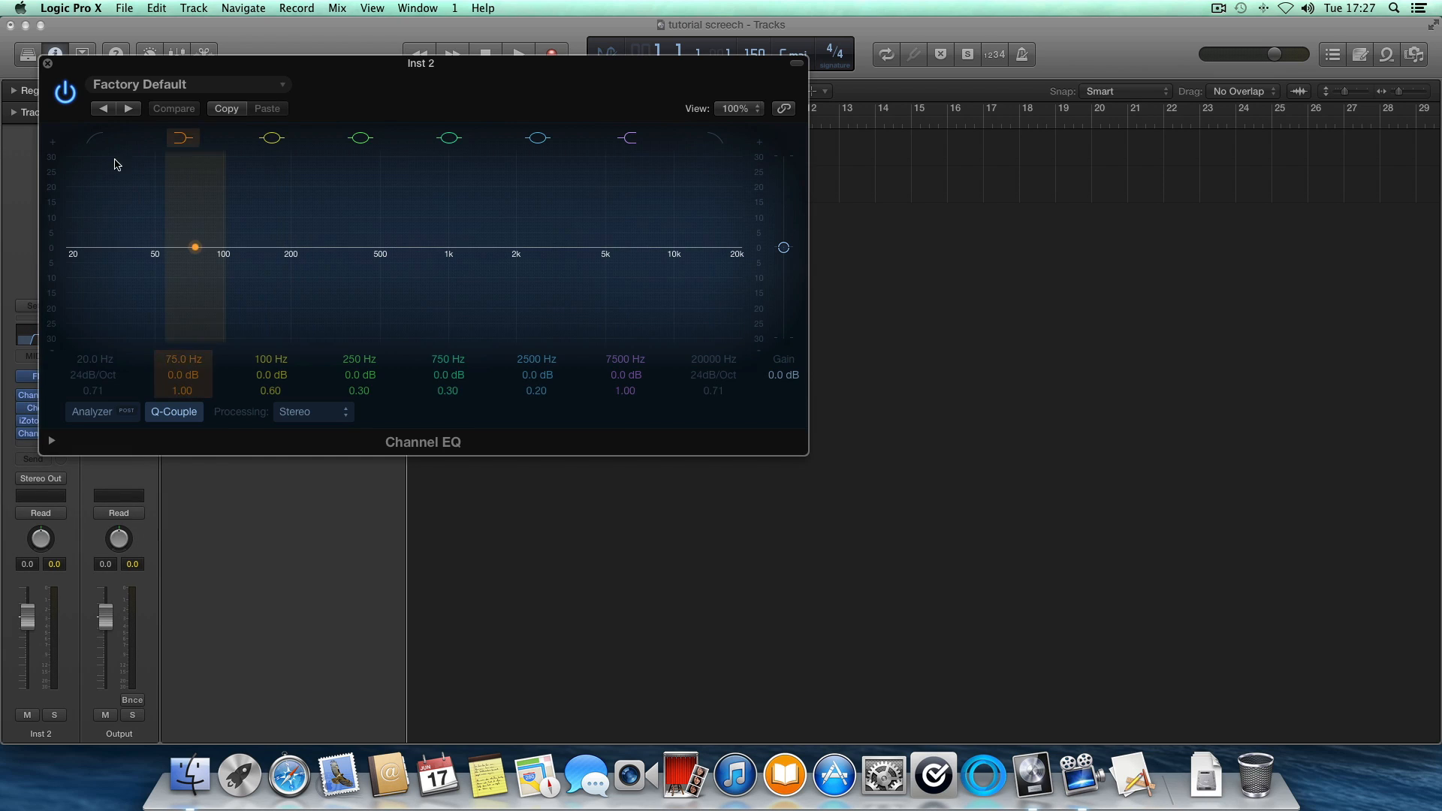
# Step: Cut the new EQ below 170 Hz and above 14600 Hz at 48 dB/Oct, and boost its high shelf 4.0 dB at 5200 Hz with Q 1.90
pyautogui.moveTo(89, 377); pyautogui.dragTo(90, 287)
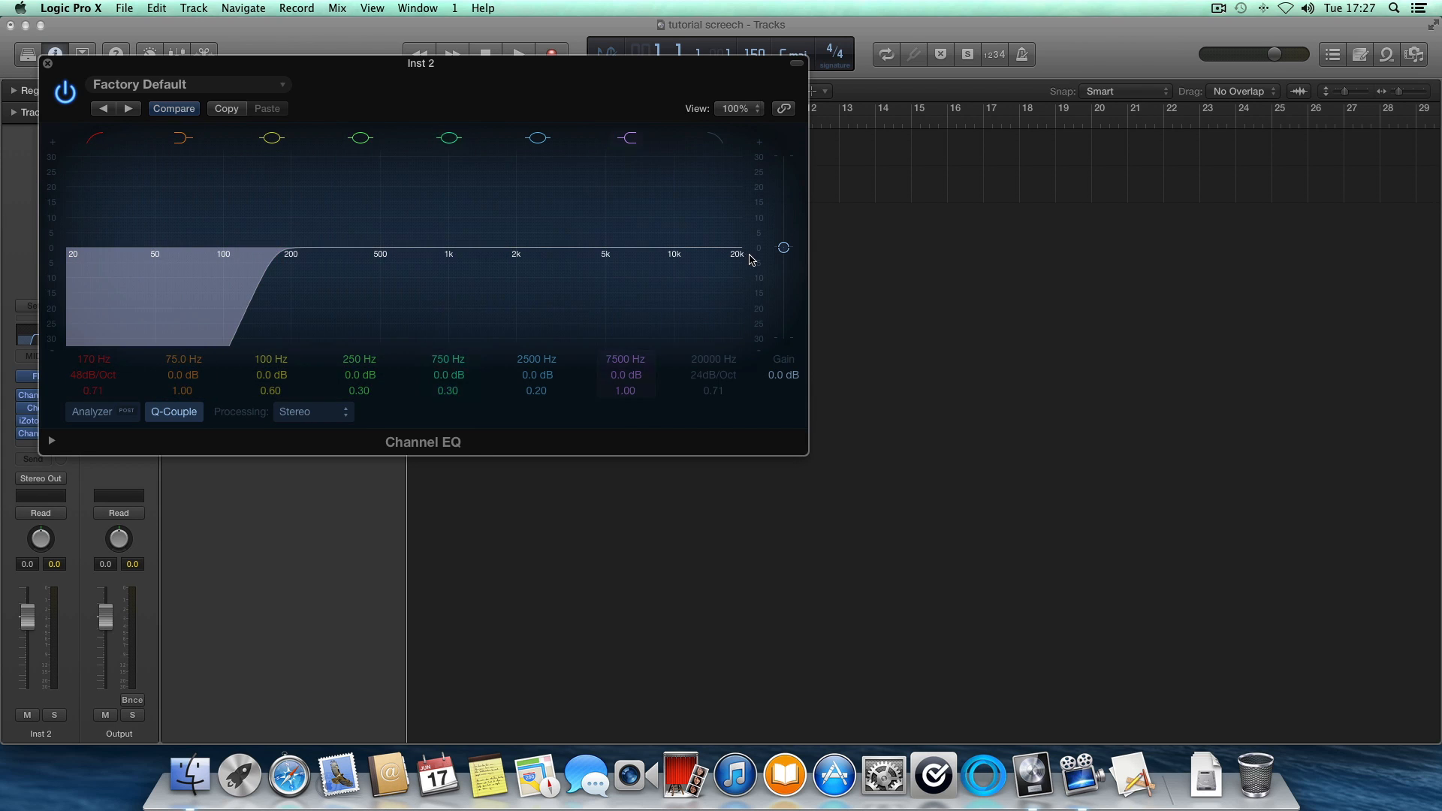
pyautogui.click(711, 138)
pyautogui.moveTo(718, 378)
pyautogui.mouseDown()
pyautogui.moveTo(717, 321)
pyautogui.moveTo(708, 364)
pyautogui.mouseUp()
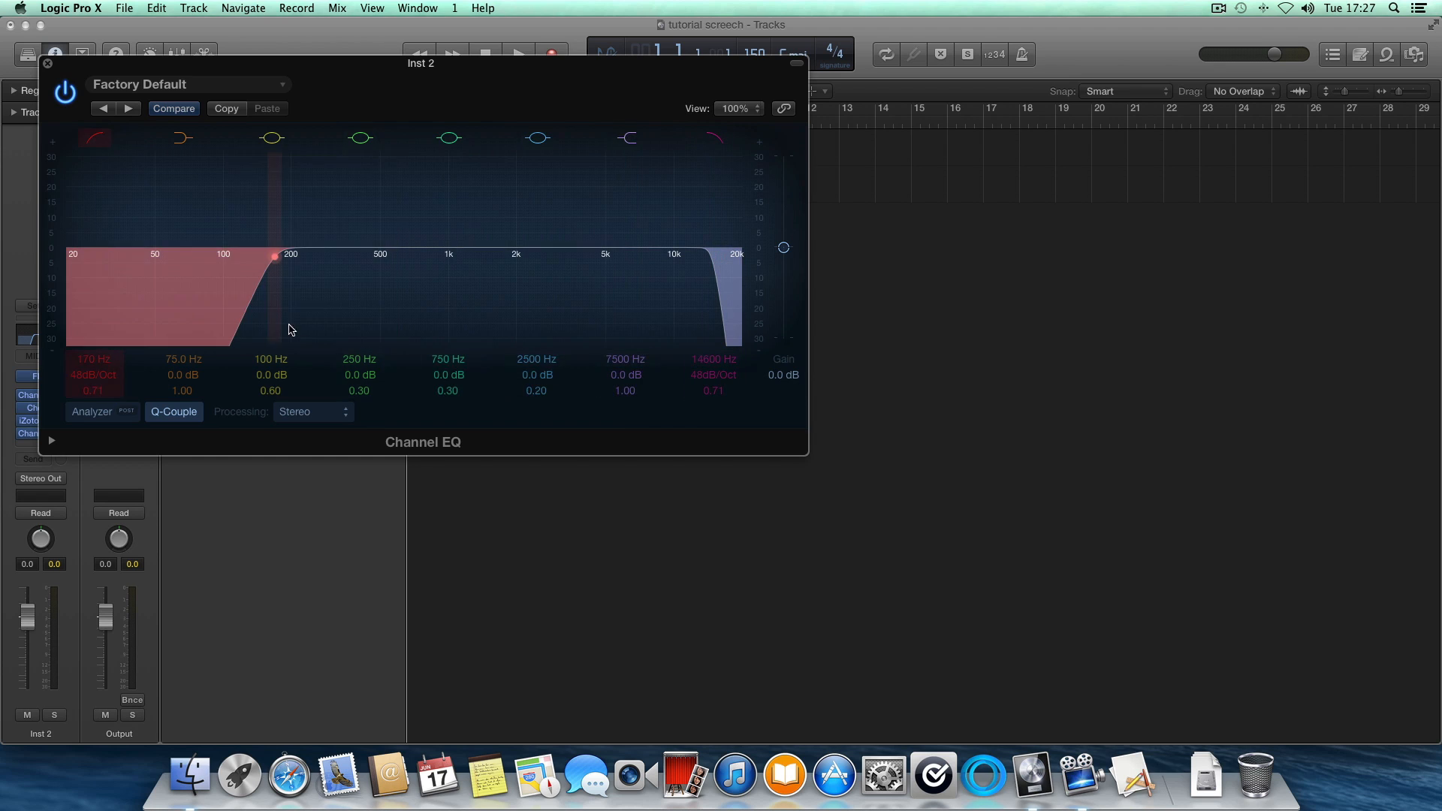
pyautogui.moveTo(618, 360); pyautogui.dragTo(630, 391)
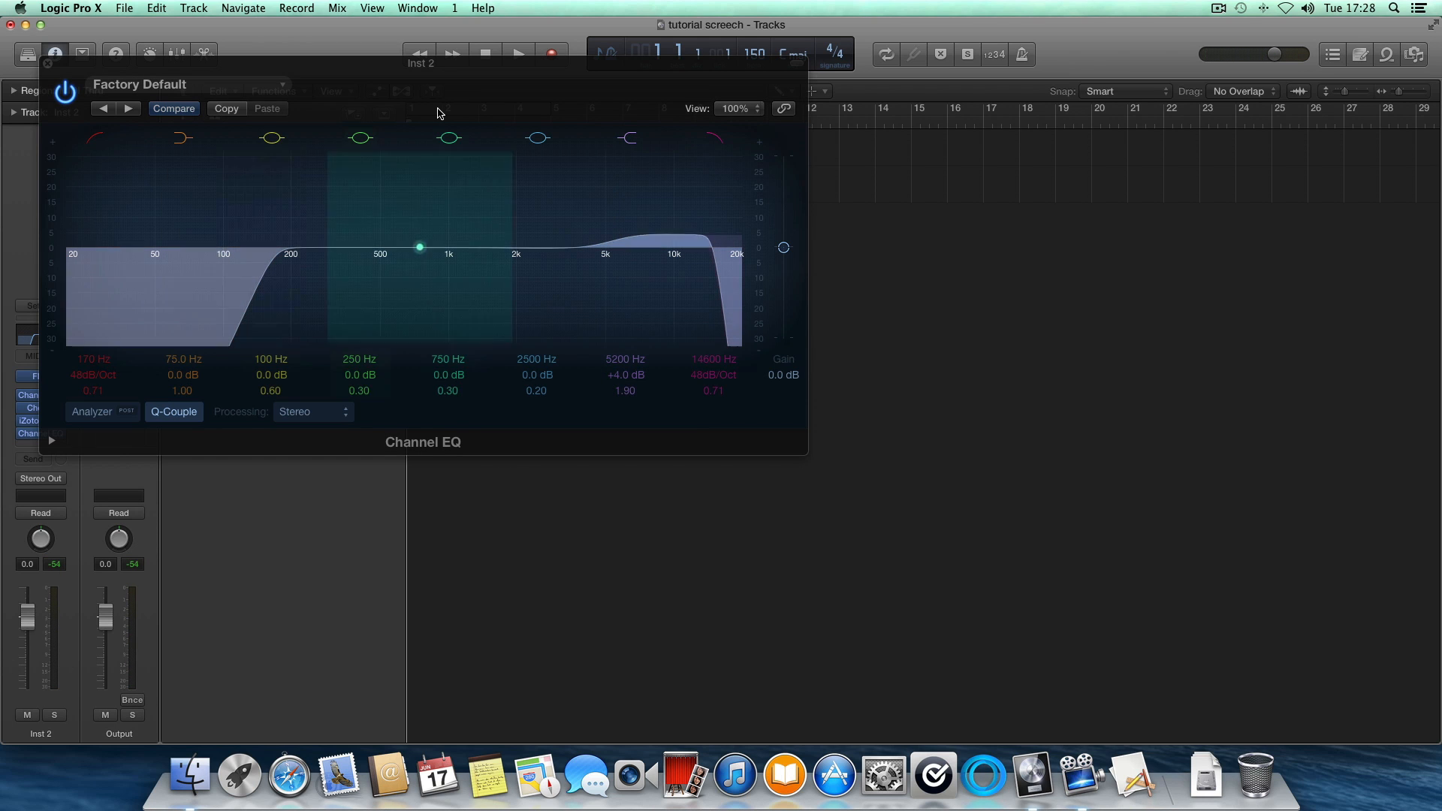
# Step: Move the EQ window aside, reopen Inst 2's Trash 2, lower its output to about -9.2 dB, and reset the channel's peak level display
pyautogui.moveTo(524, 70); pyautogui.dragTo(834, 75)
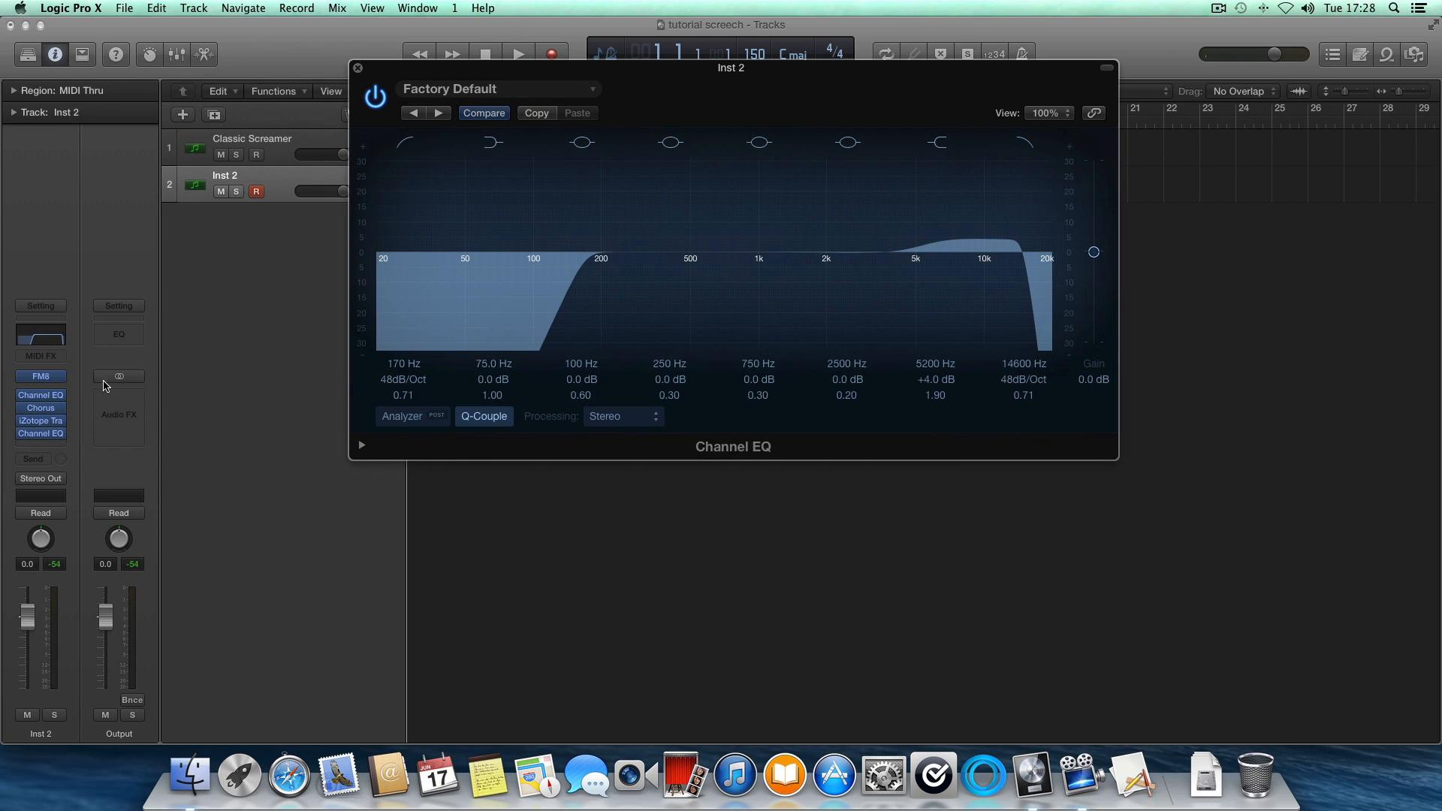
pyautogui.click(54, 422)
pyautogui.moveTo(944, 413); pyautogui.dragTo(944, 434)
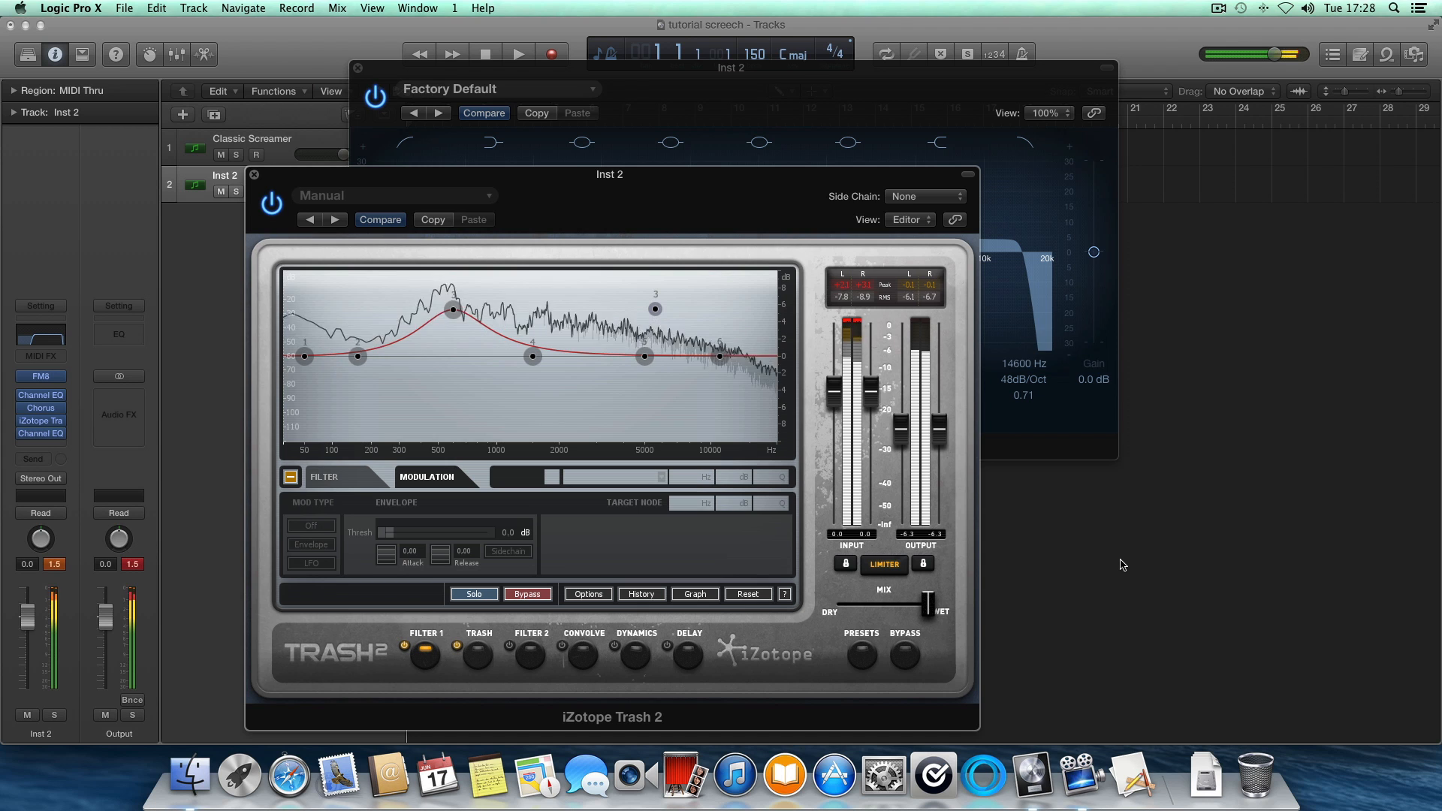
pyautogui.moveTo(939, 428); pyautogui.dragTo(939, 459)
pyautogui.click(55, 564)
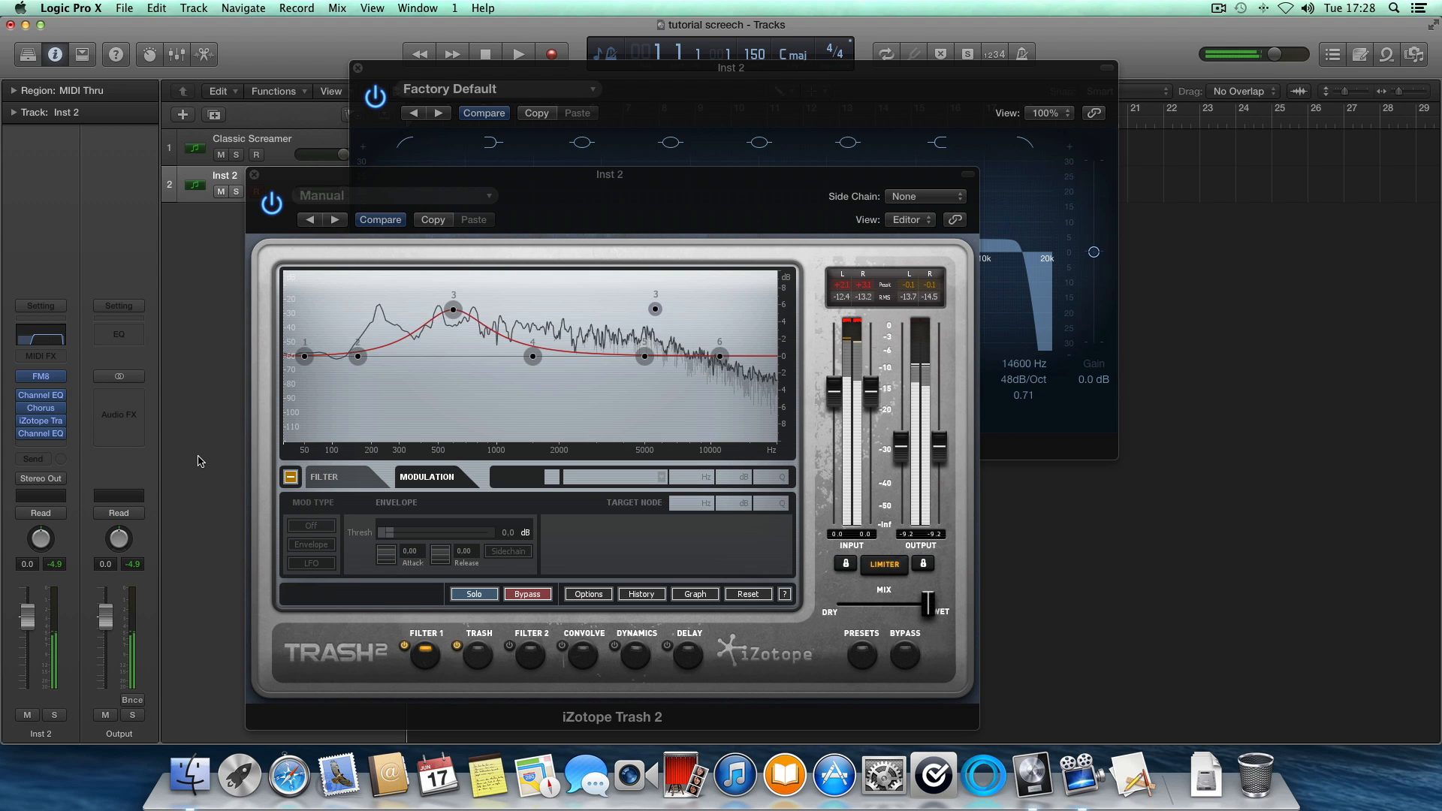